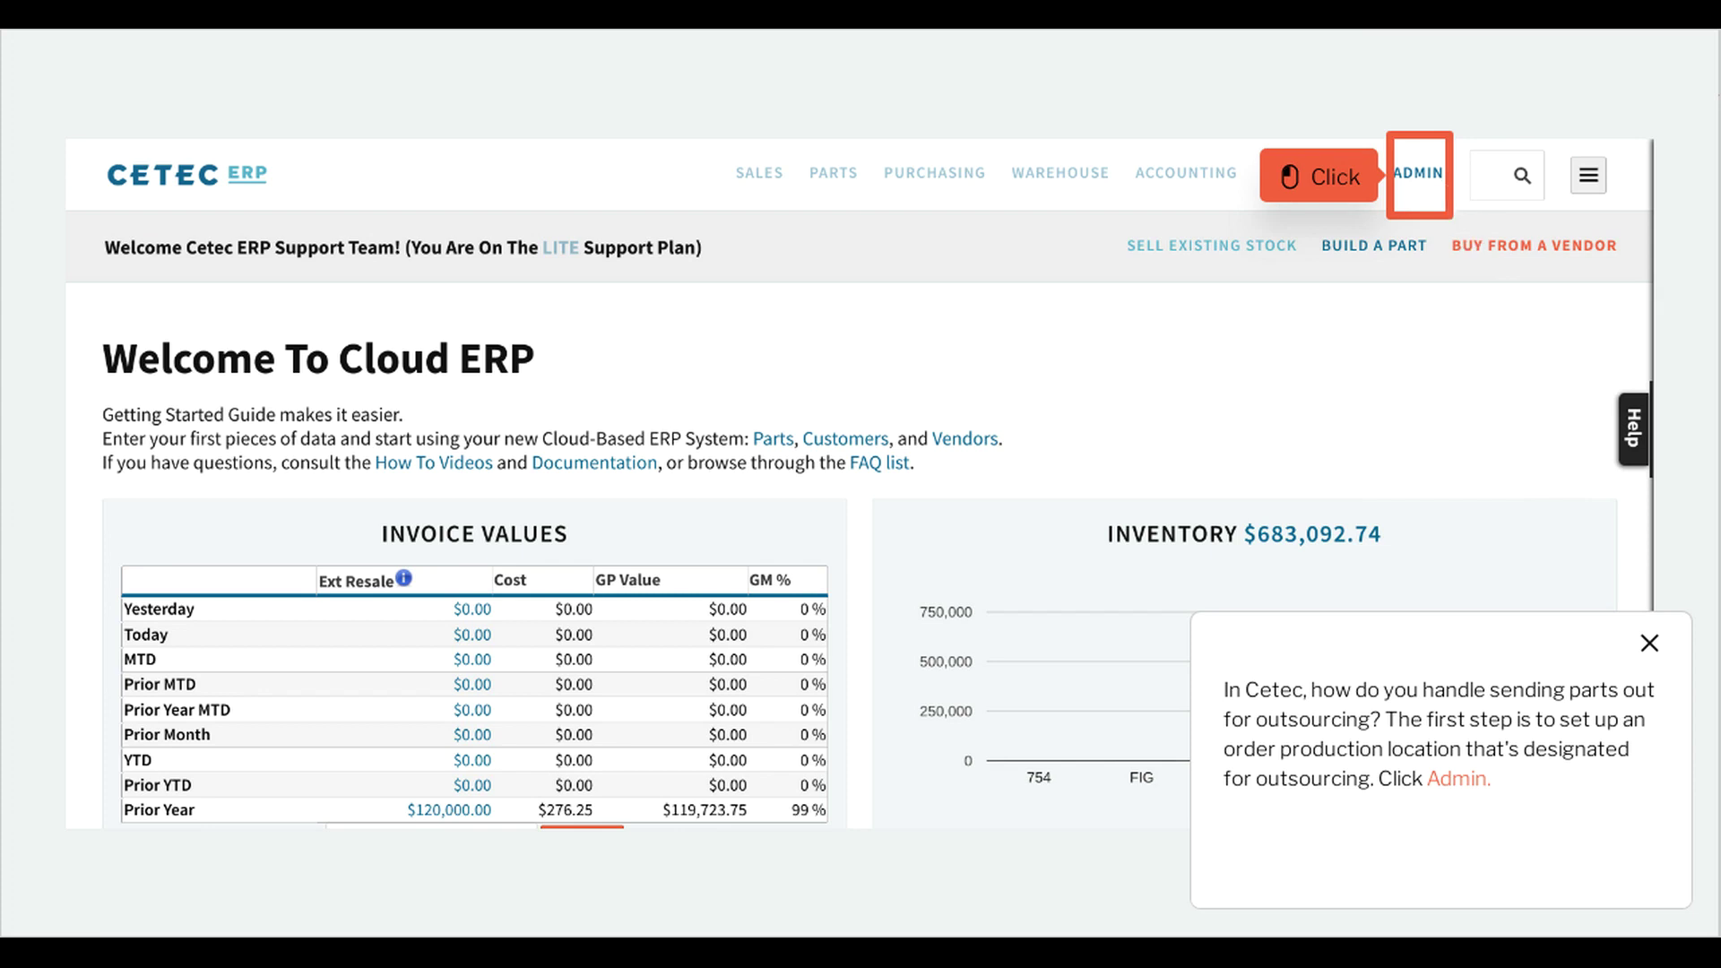
# - Filter the Data Maintenance tables by 'ordline' so only OrdlineStatus is listed
pyautogui.click(1452, 192)
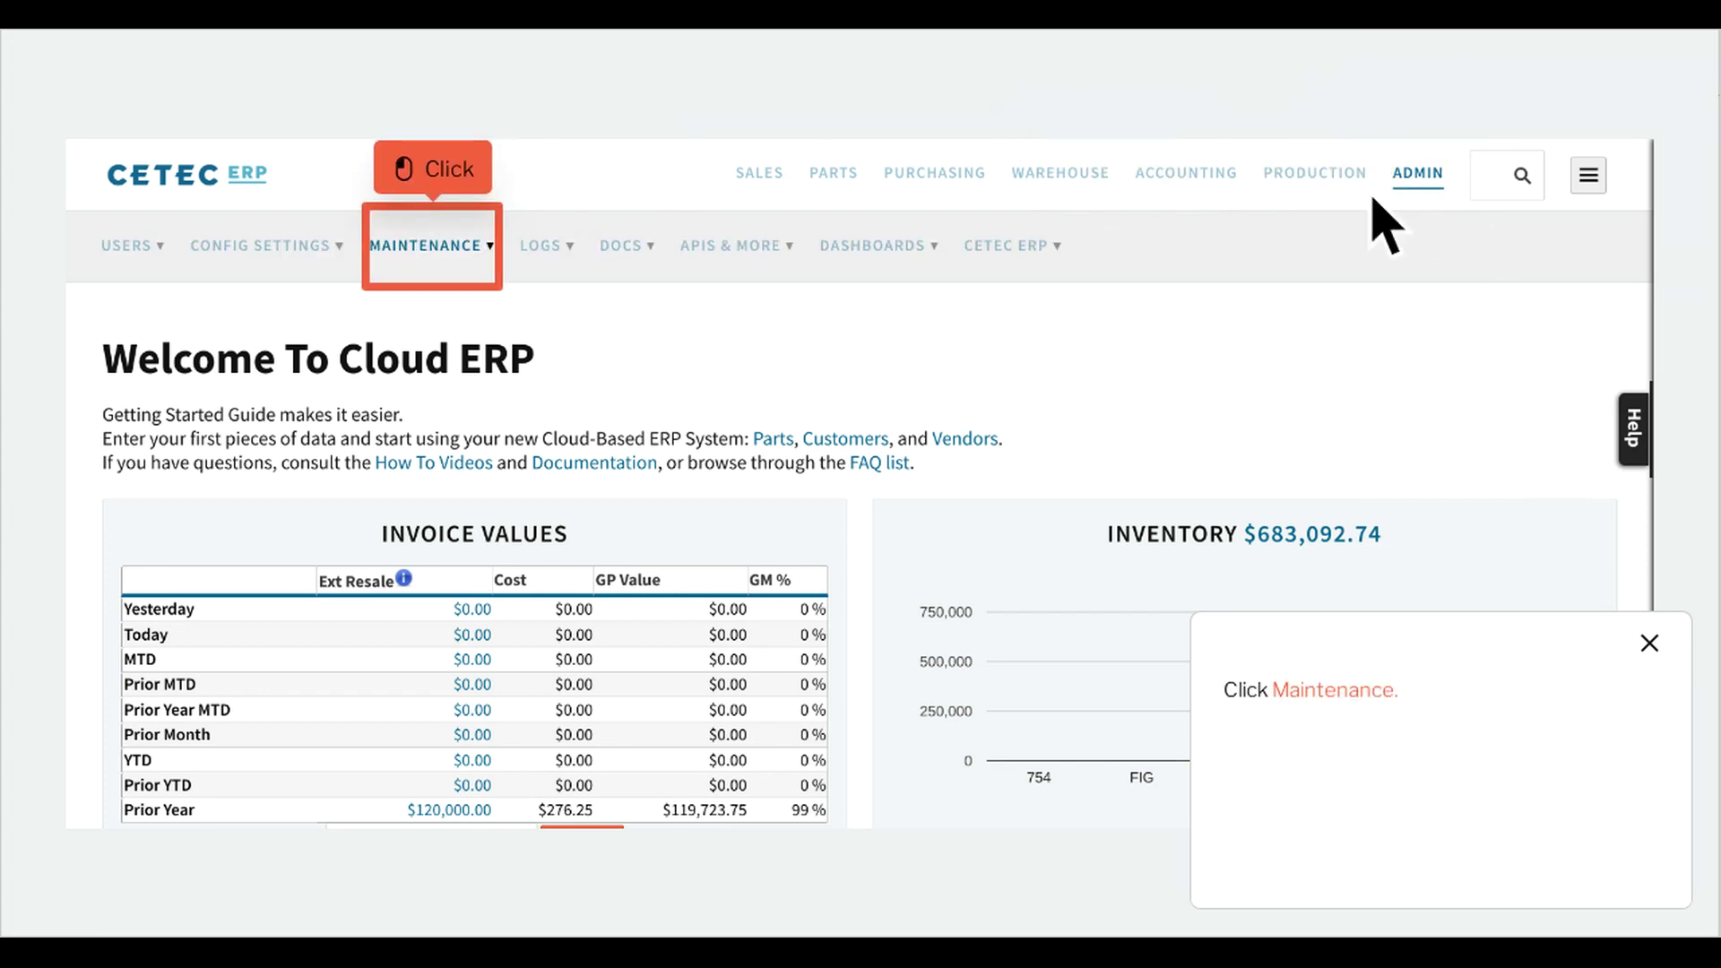
pyautogui.click(465, 267)
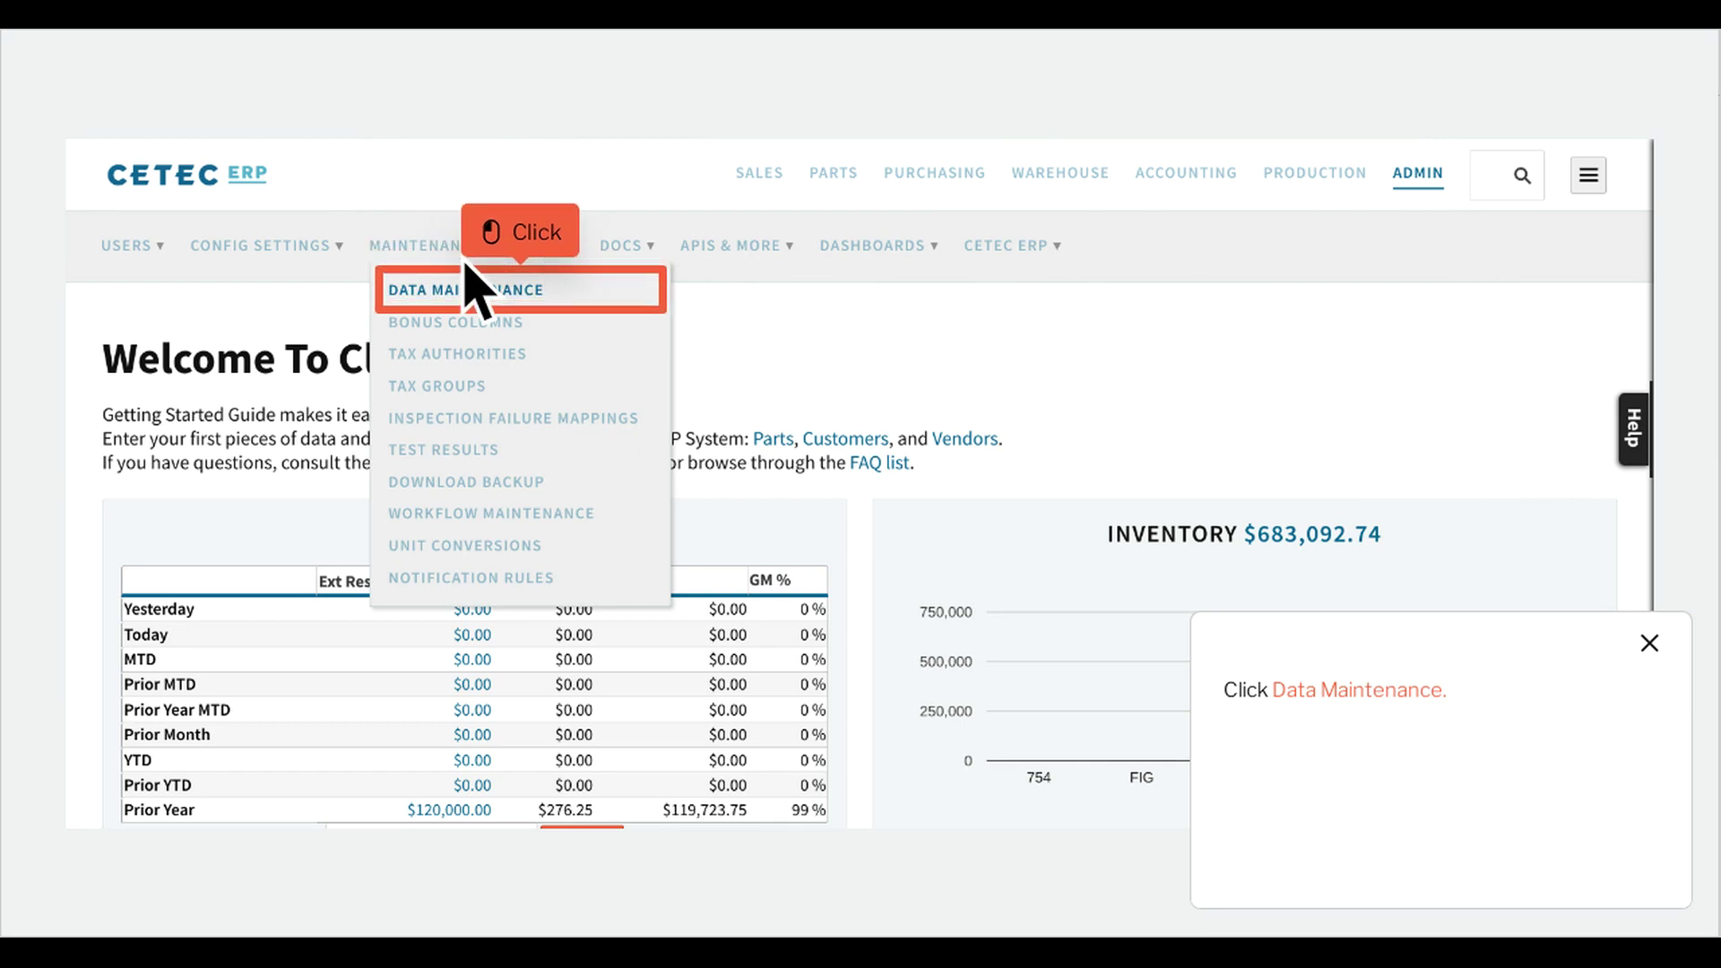
pyautogui.click(553, 304)
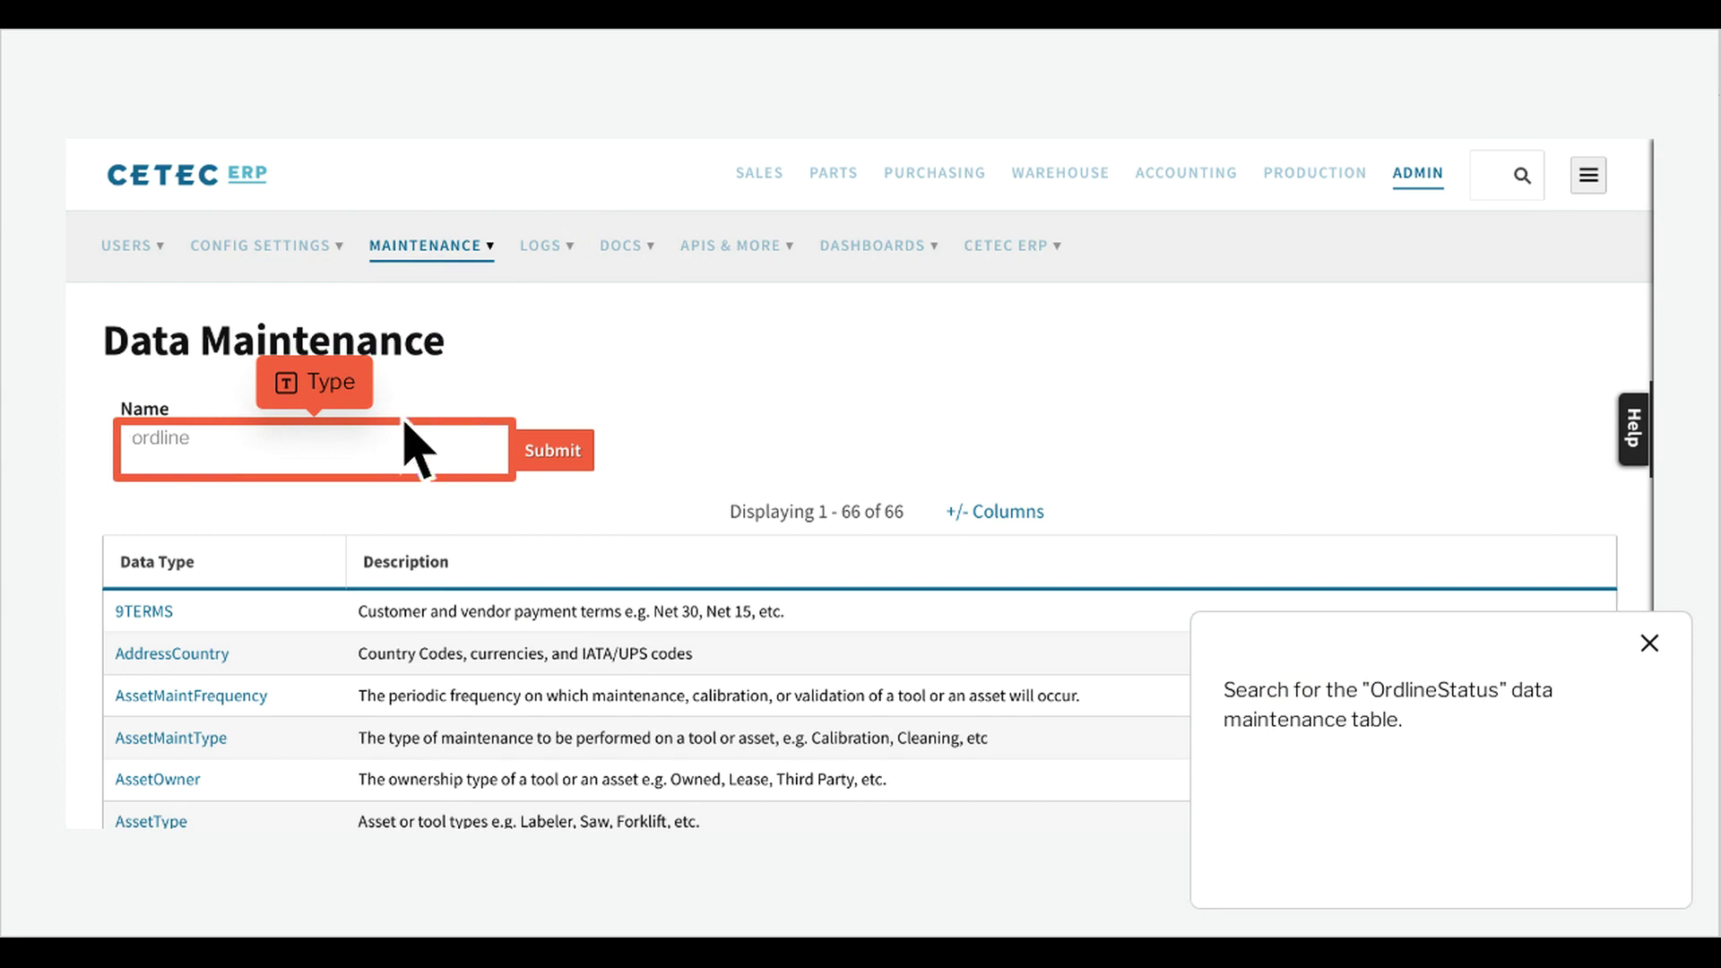
pyautogui.write('ordline')
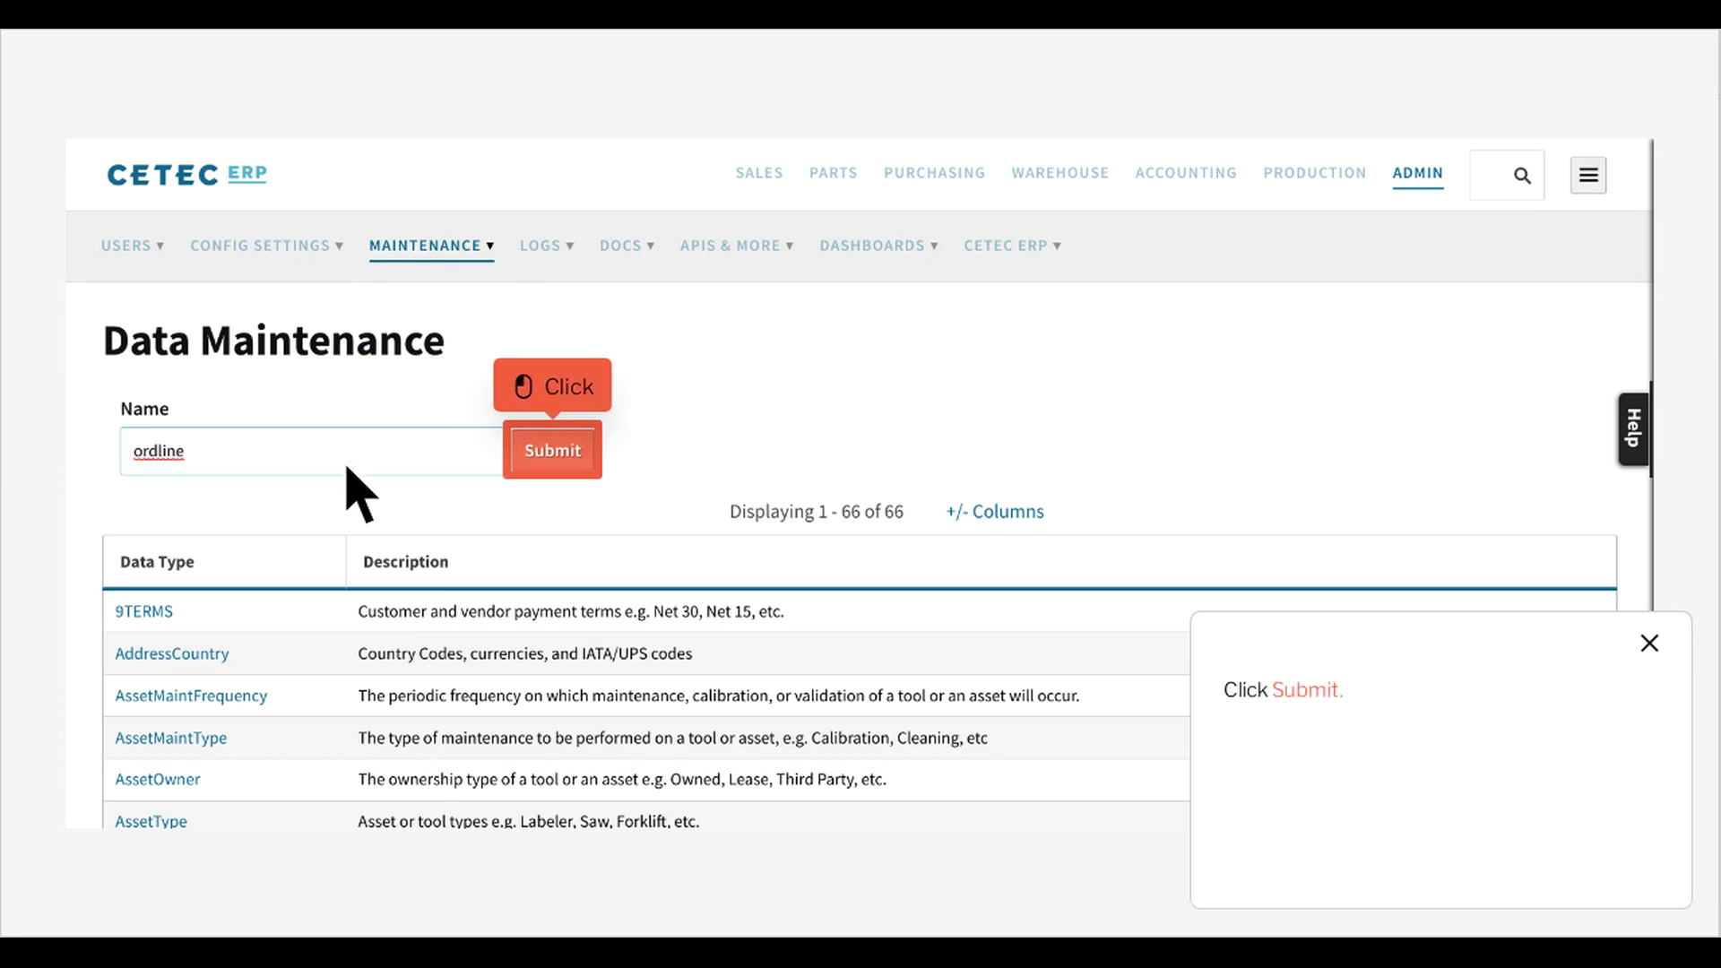
pyautogui.click(587, 464)
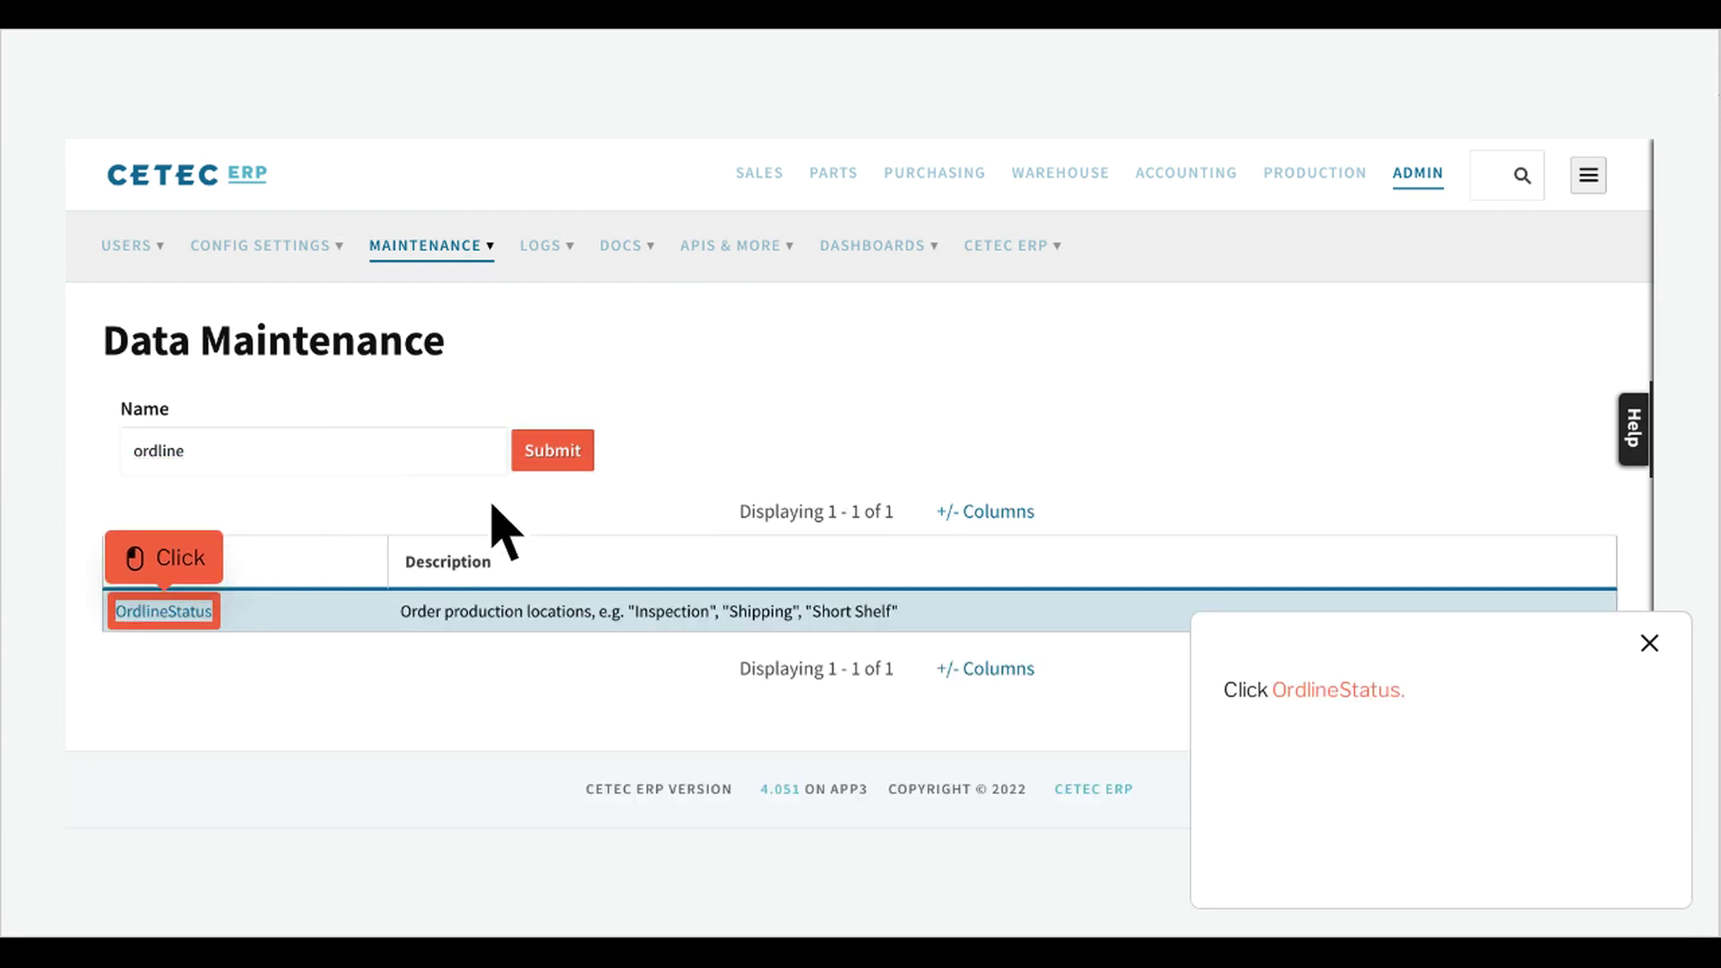
# - Add row 16 'At Bob's Outsourcing' to the OrdlineStatus location table and submit it
pyautogui.click(197, 627)
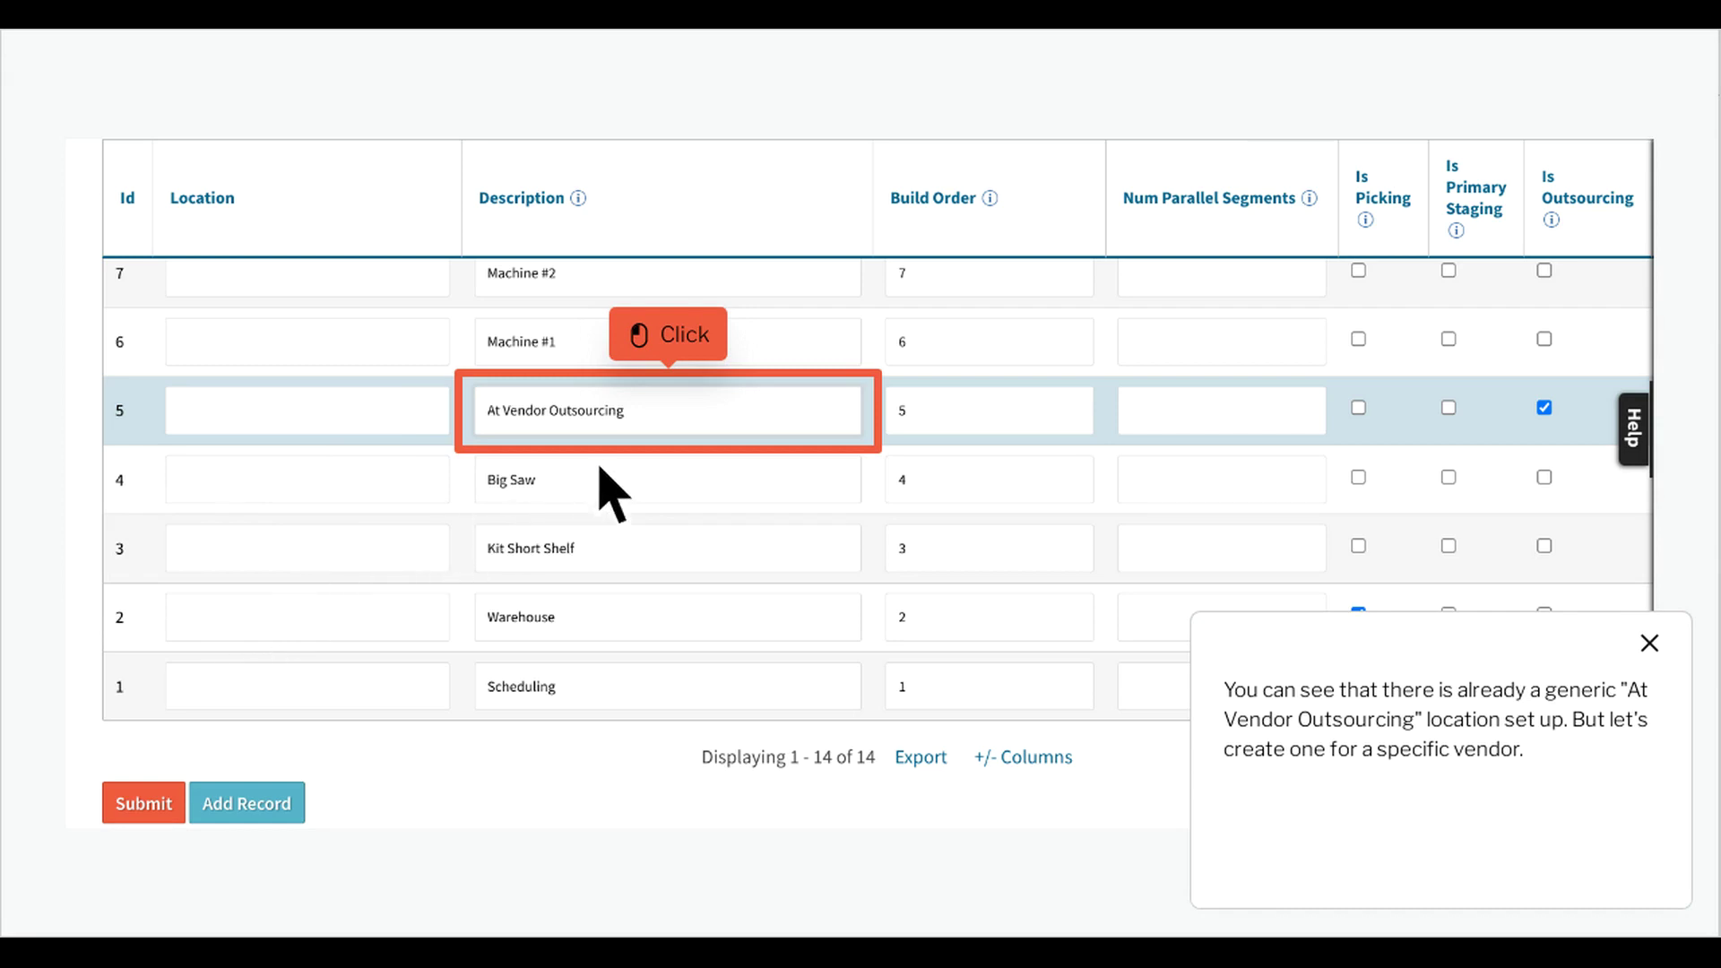
pyautogui.click(701, 428)
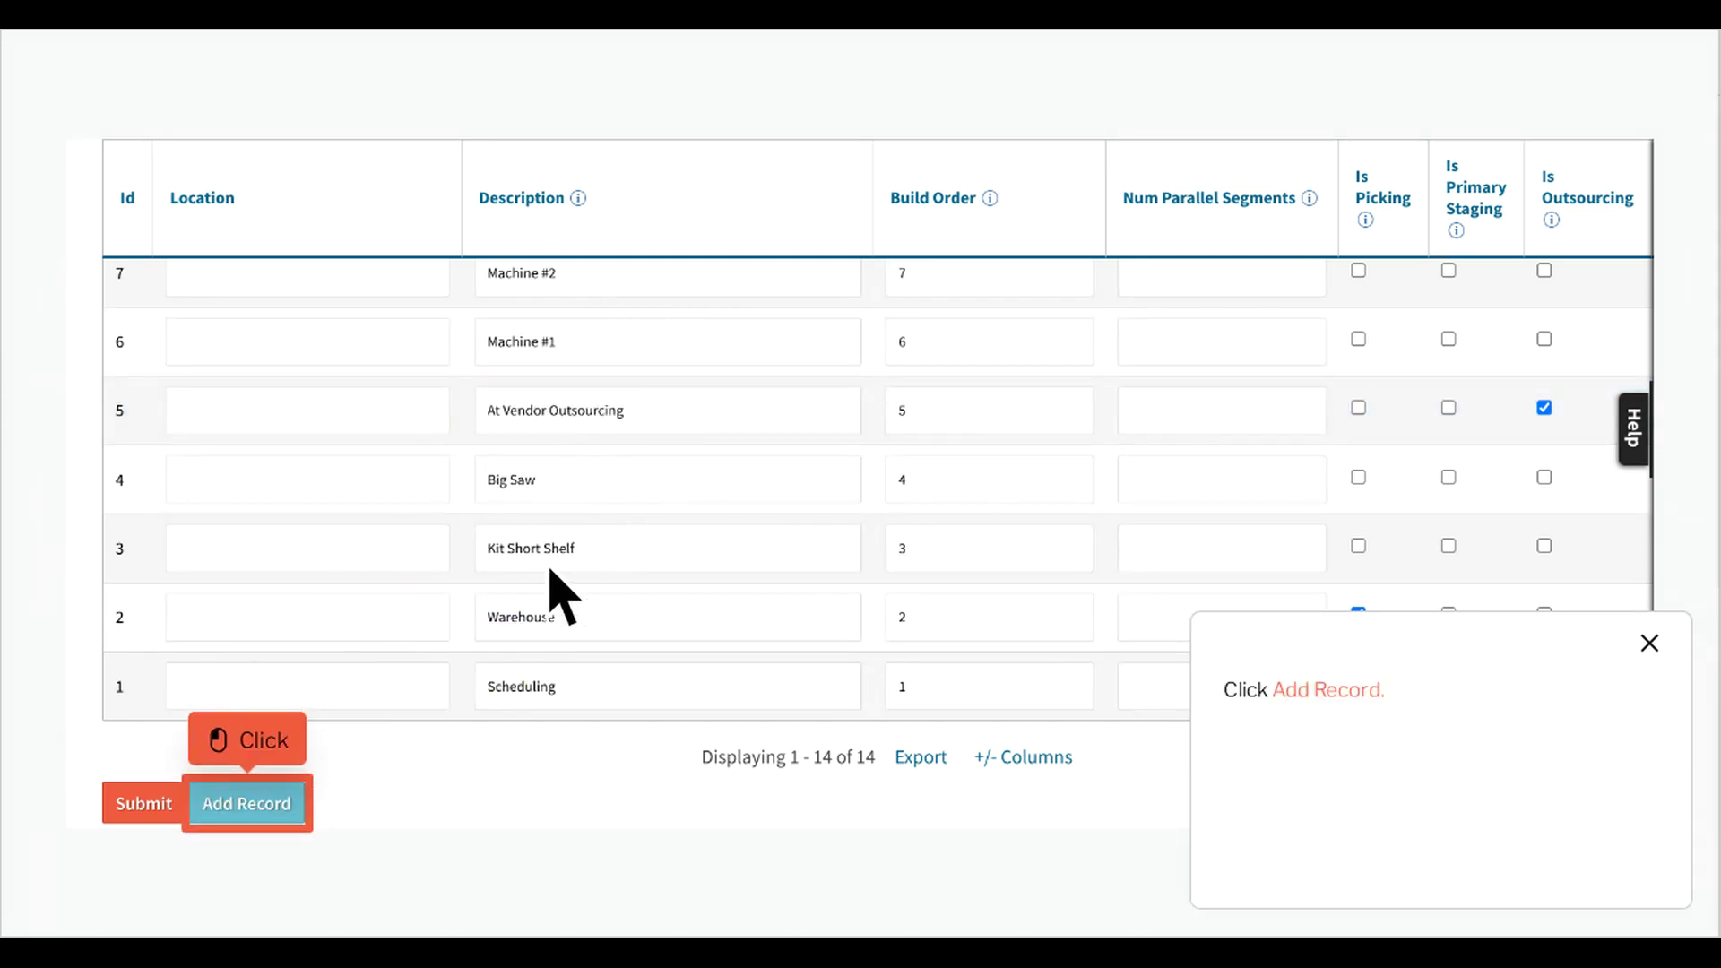
pyautogui.click(260, 804)
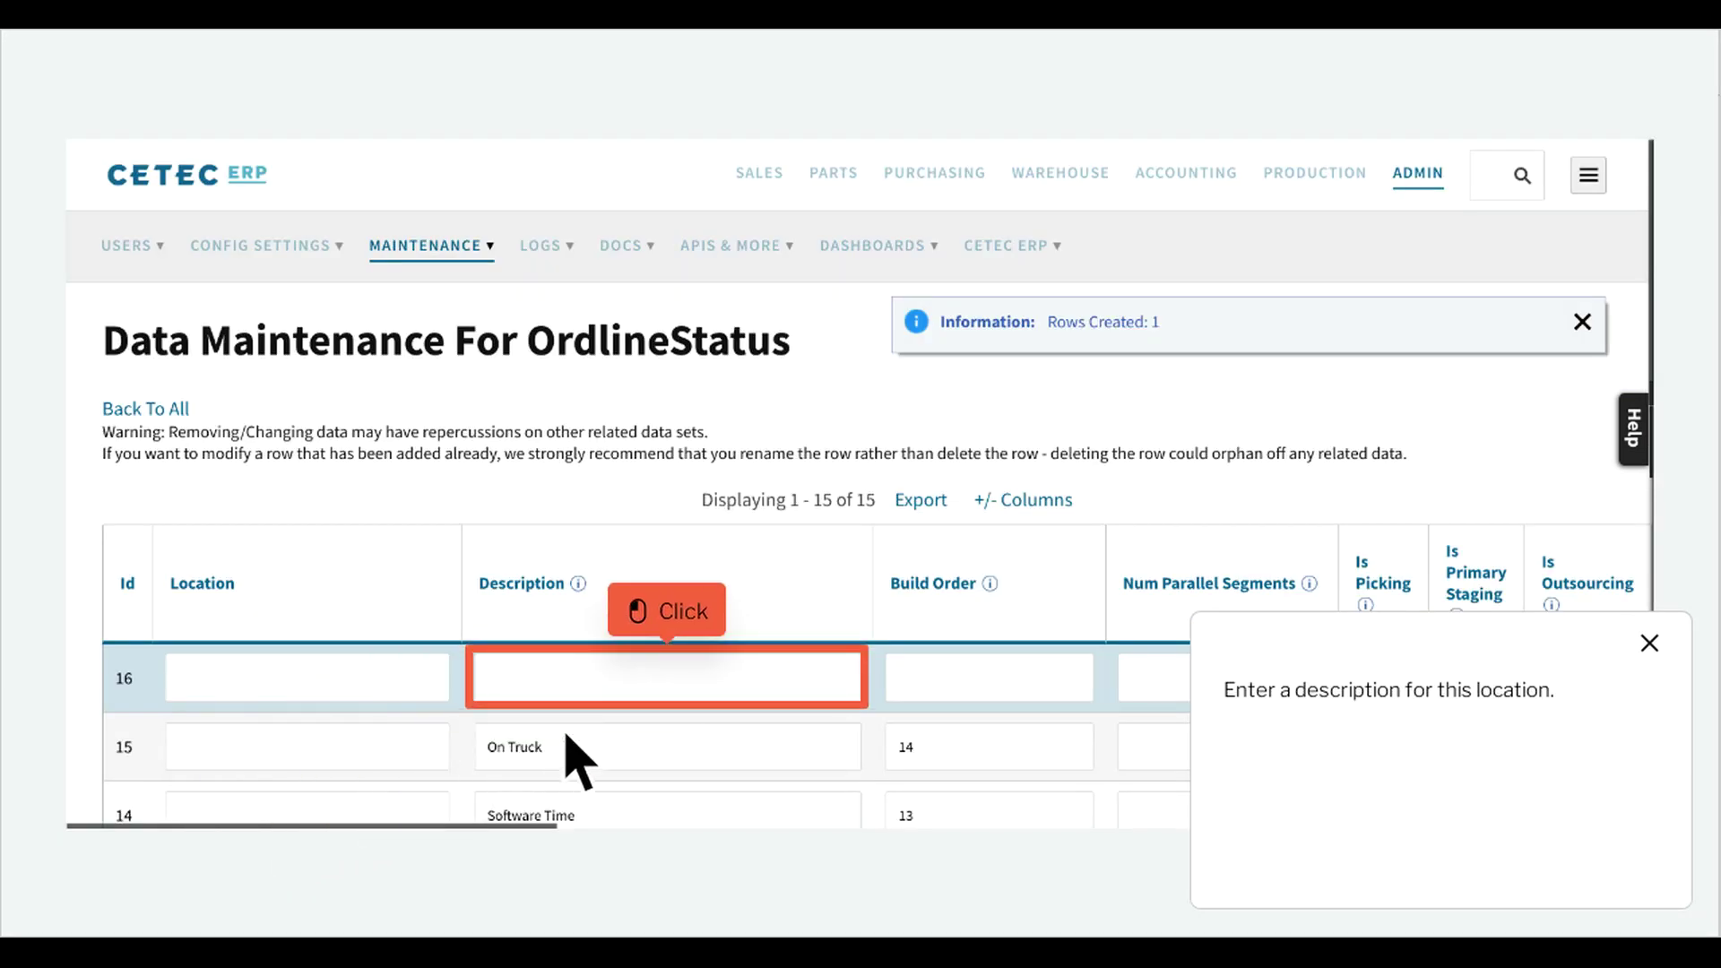
pyautogui.click(700, 696)
pyautogui.write("At Bob's Outsourcing")
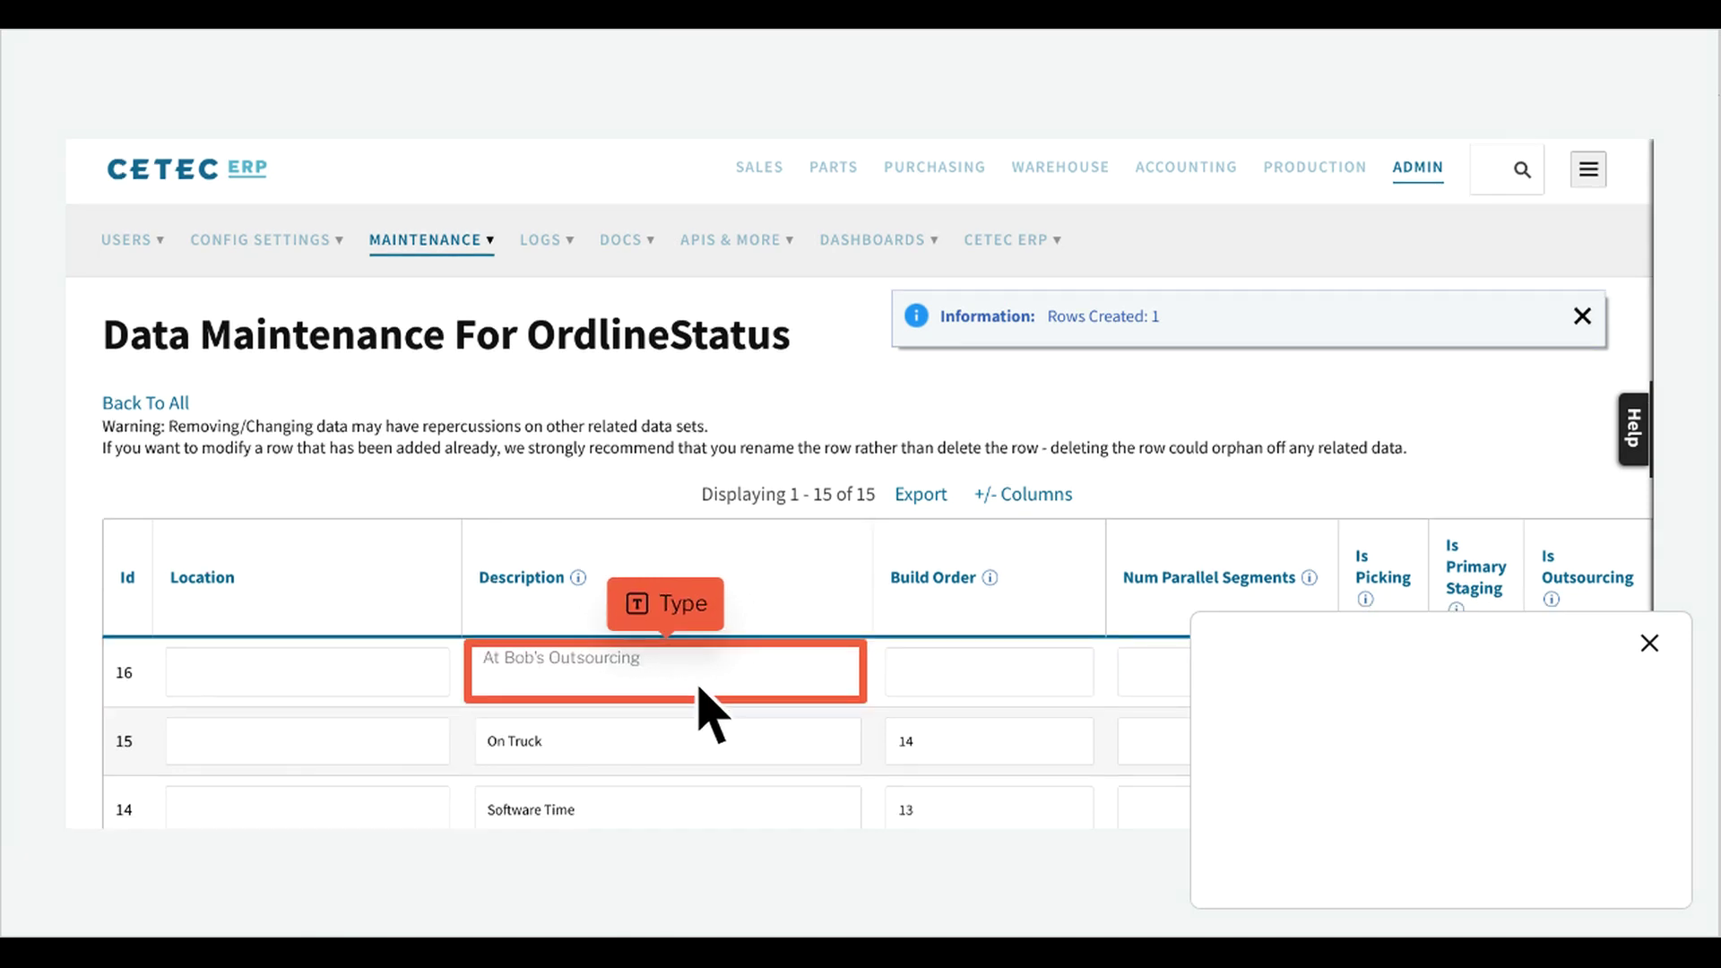
pyautogui.write("At Bob's ")
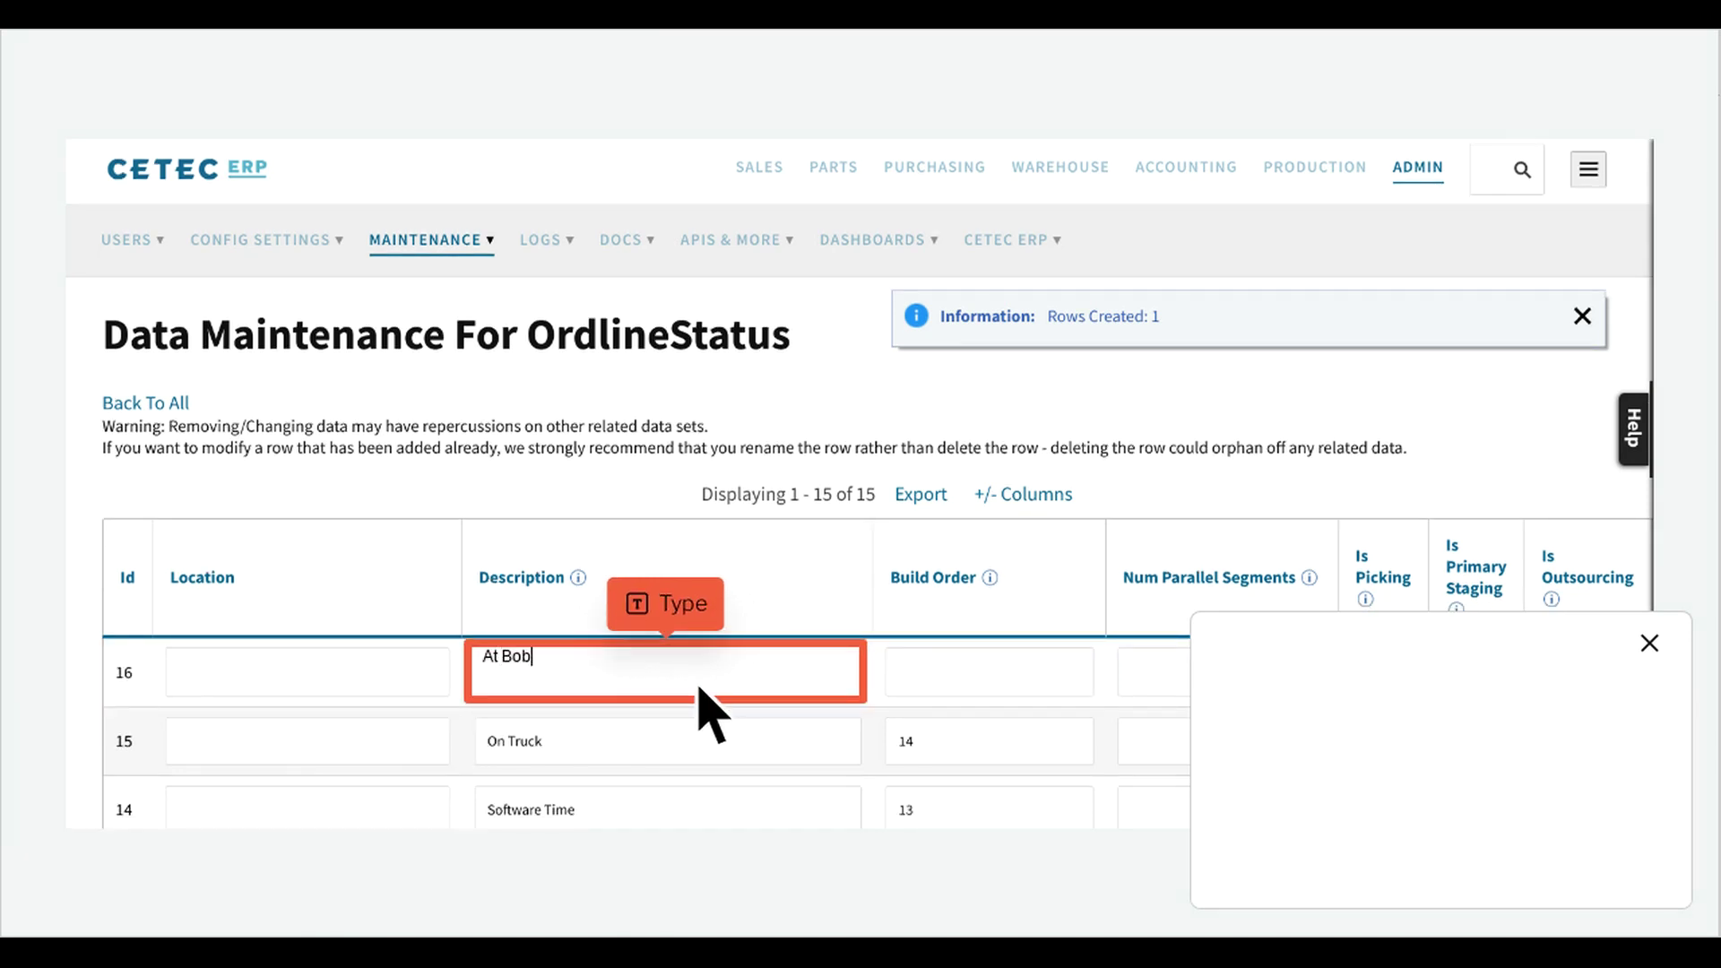
pyautogui.write('Outsourcing')
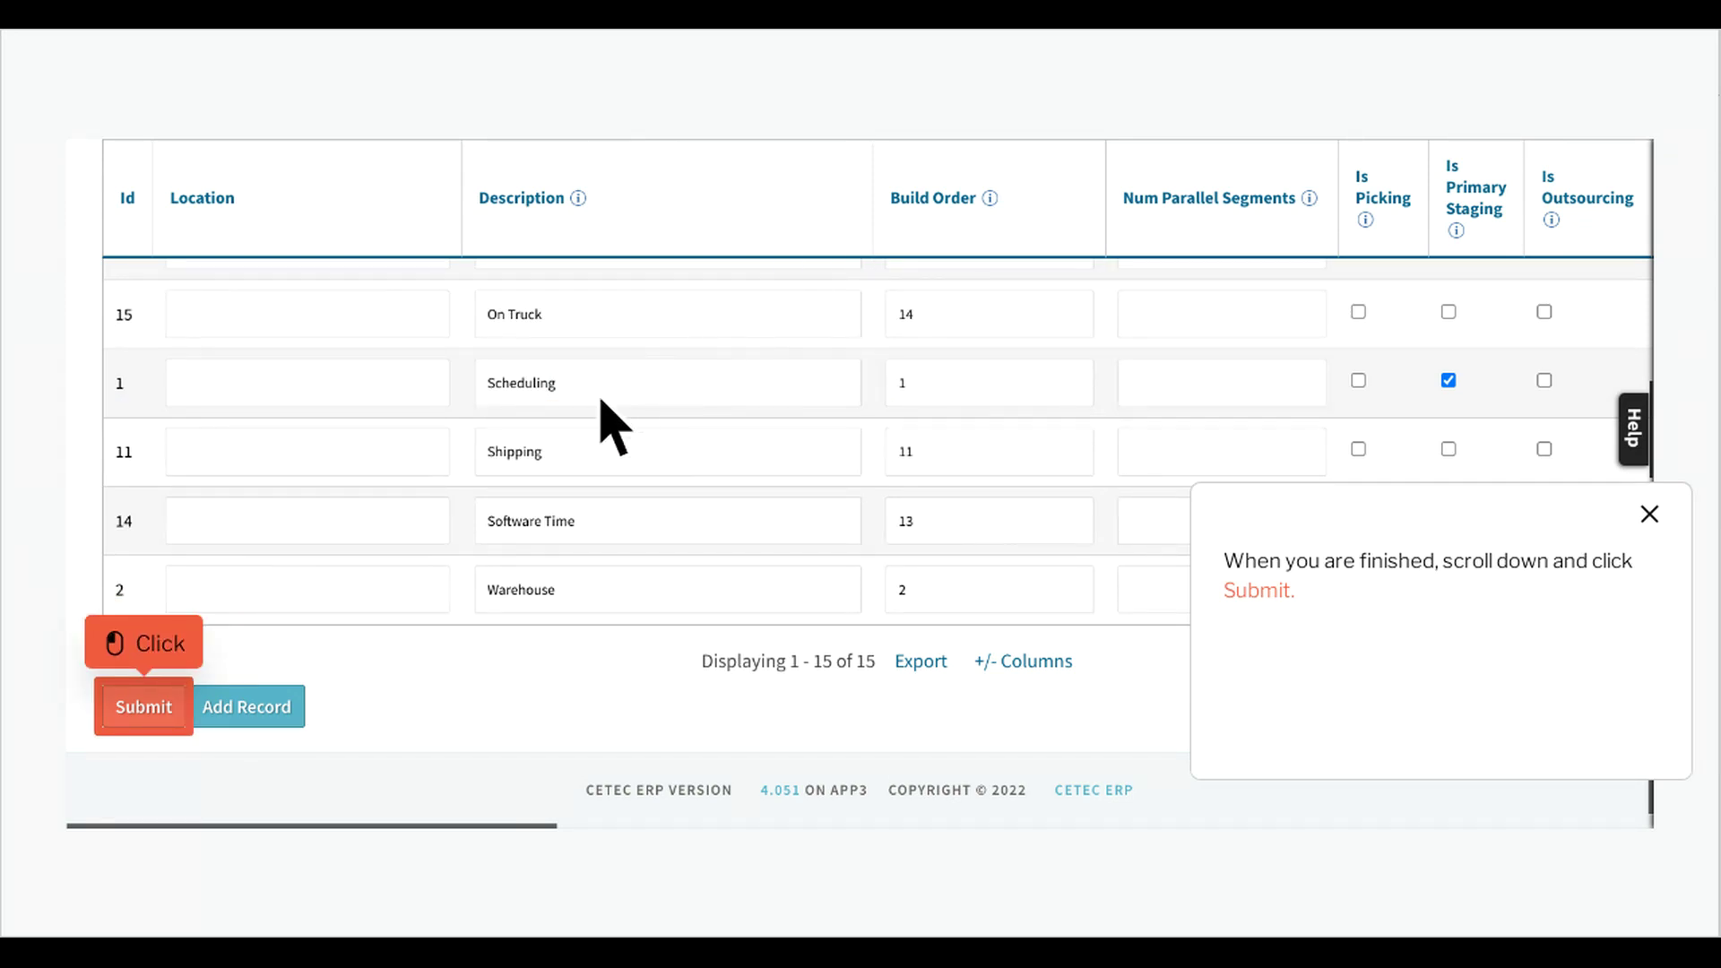
pyautogui.click(143, 707)
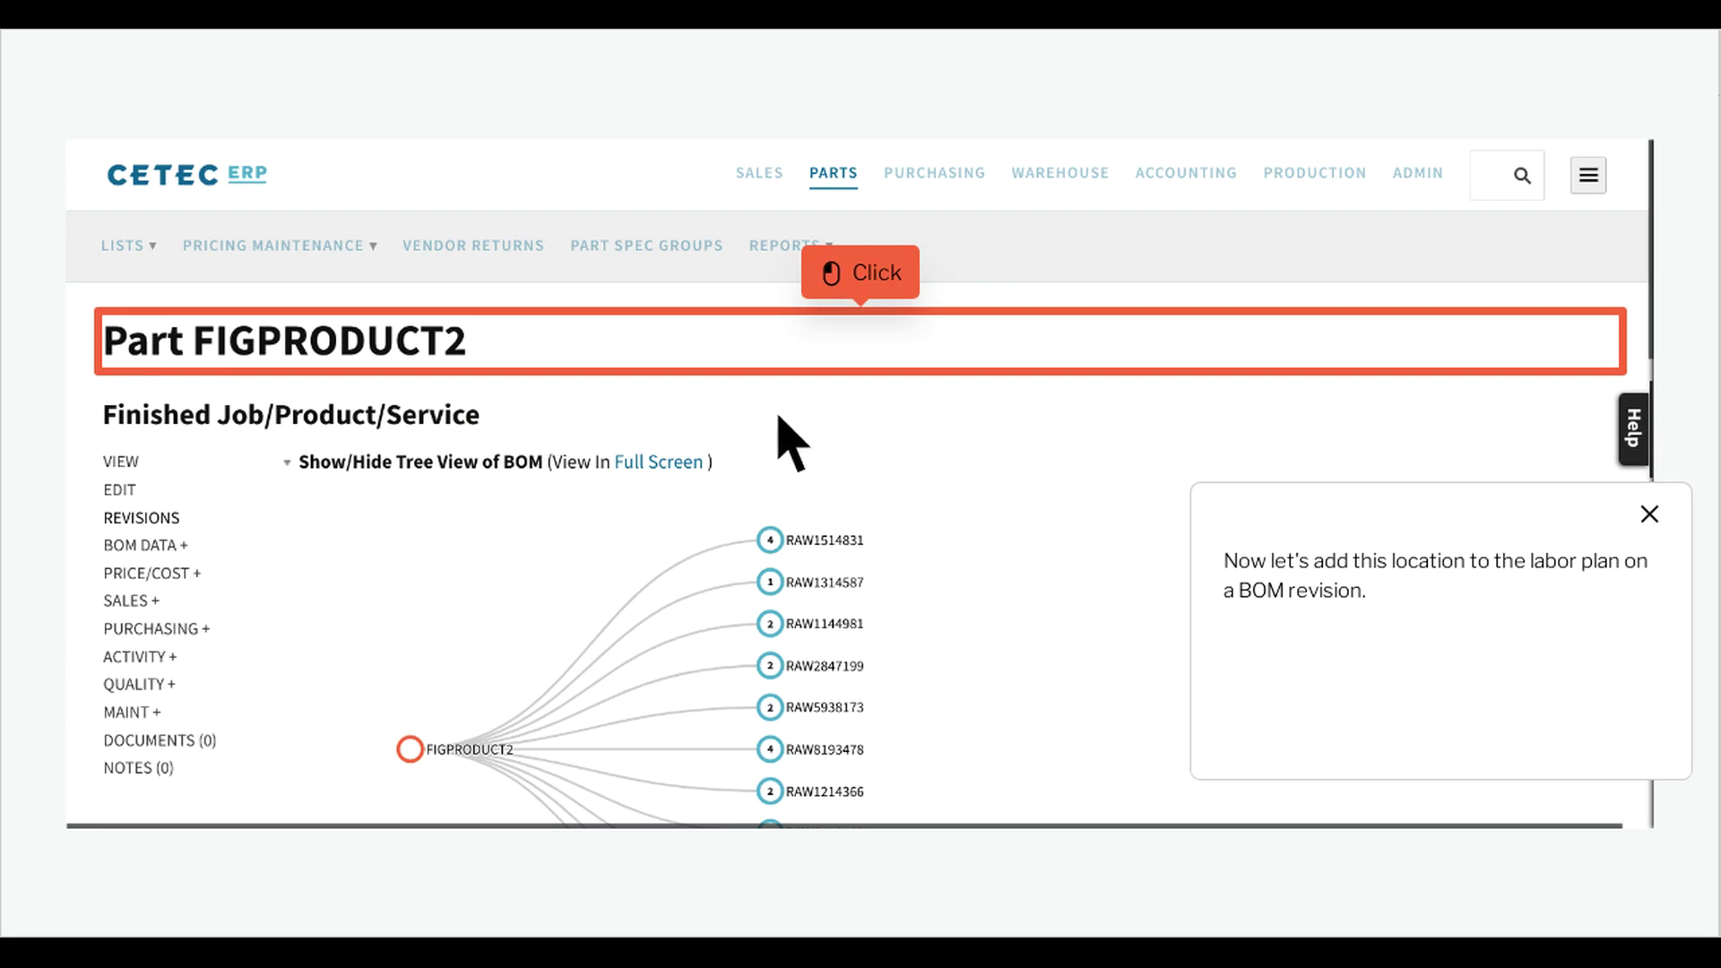
# - Open the Revisions list for part FIGPRODUCT2
pyautogui.click(895, 360)
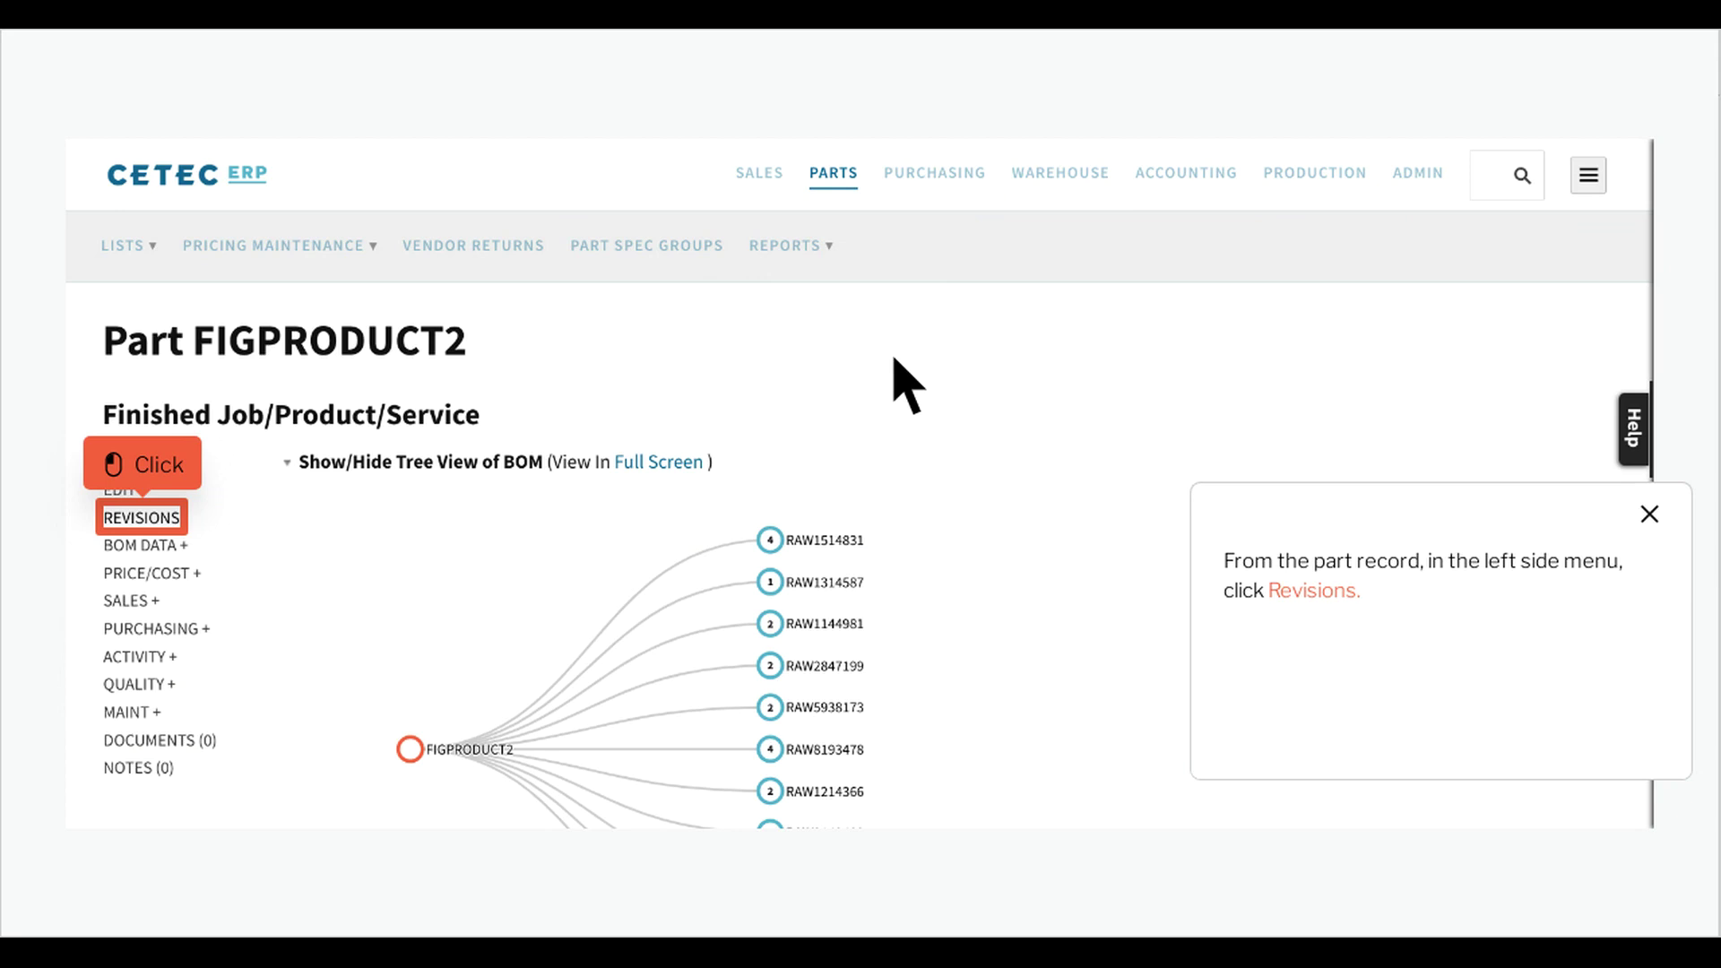
pyautogui.click(175, 533)
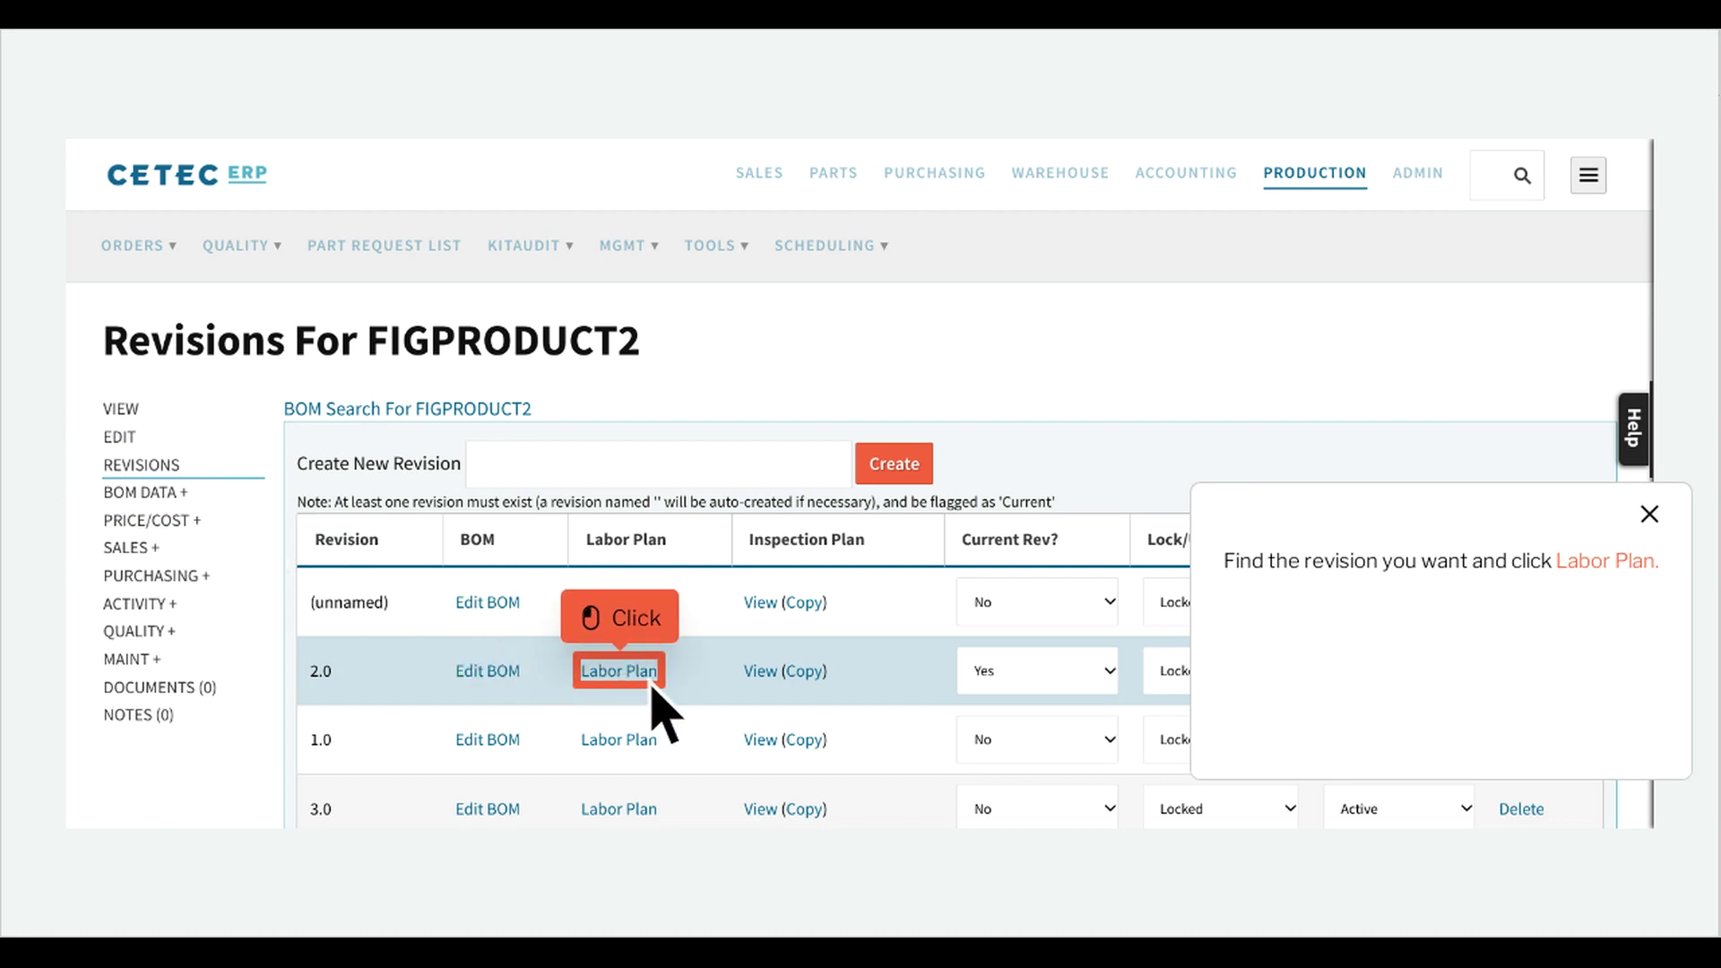
# - Add At Bob's Outsourcing as step 5 of the revision 2.0 labor plan
pyautogui.click(618, 671)
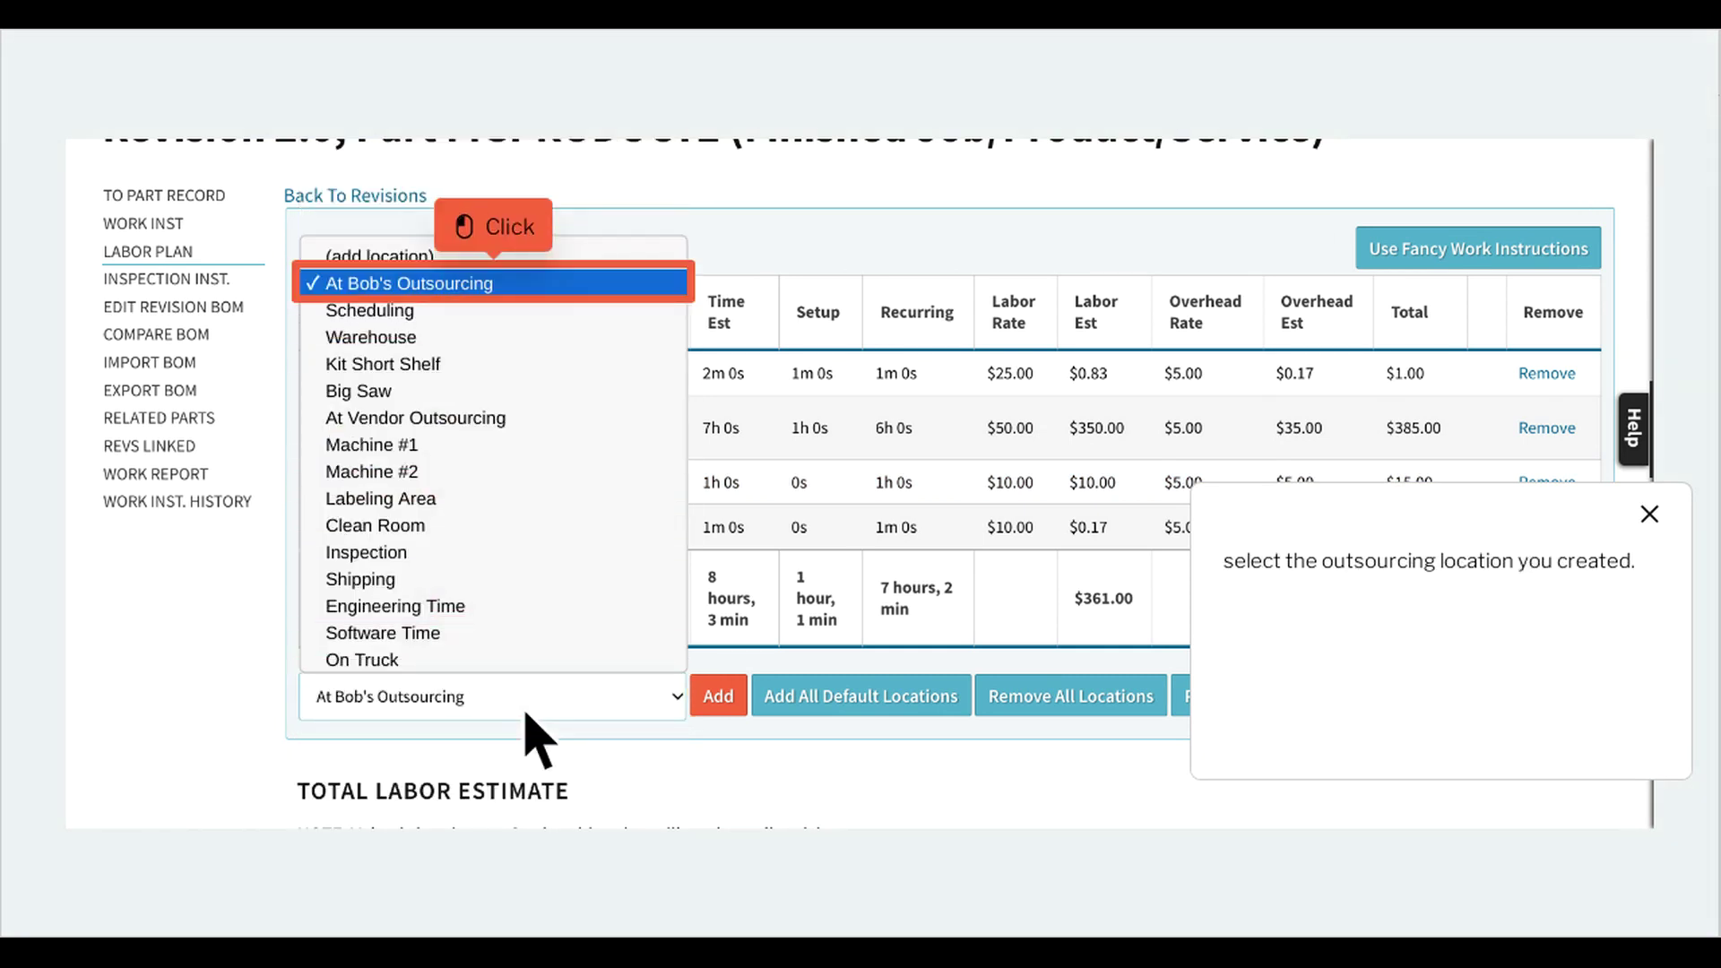
pyautogui.click(527, 295)
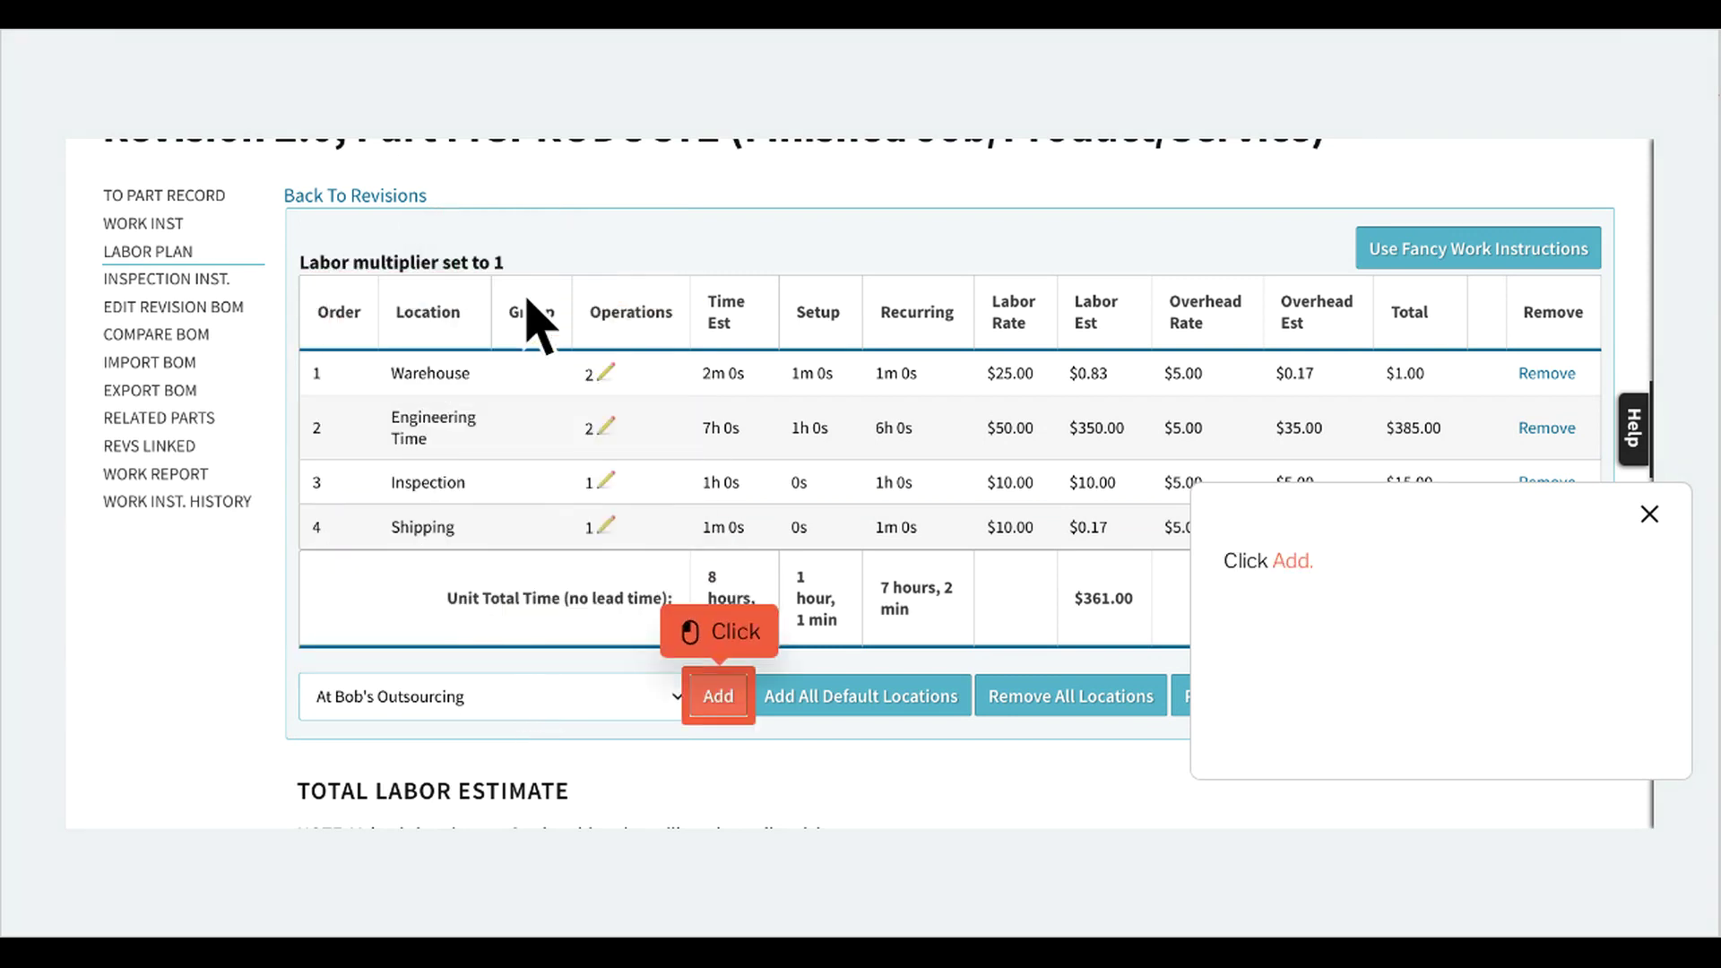
pyautogui.click(749, 711)
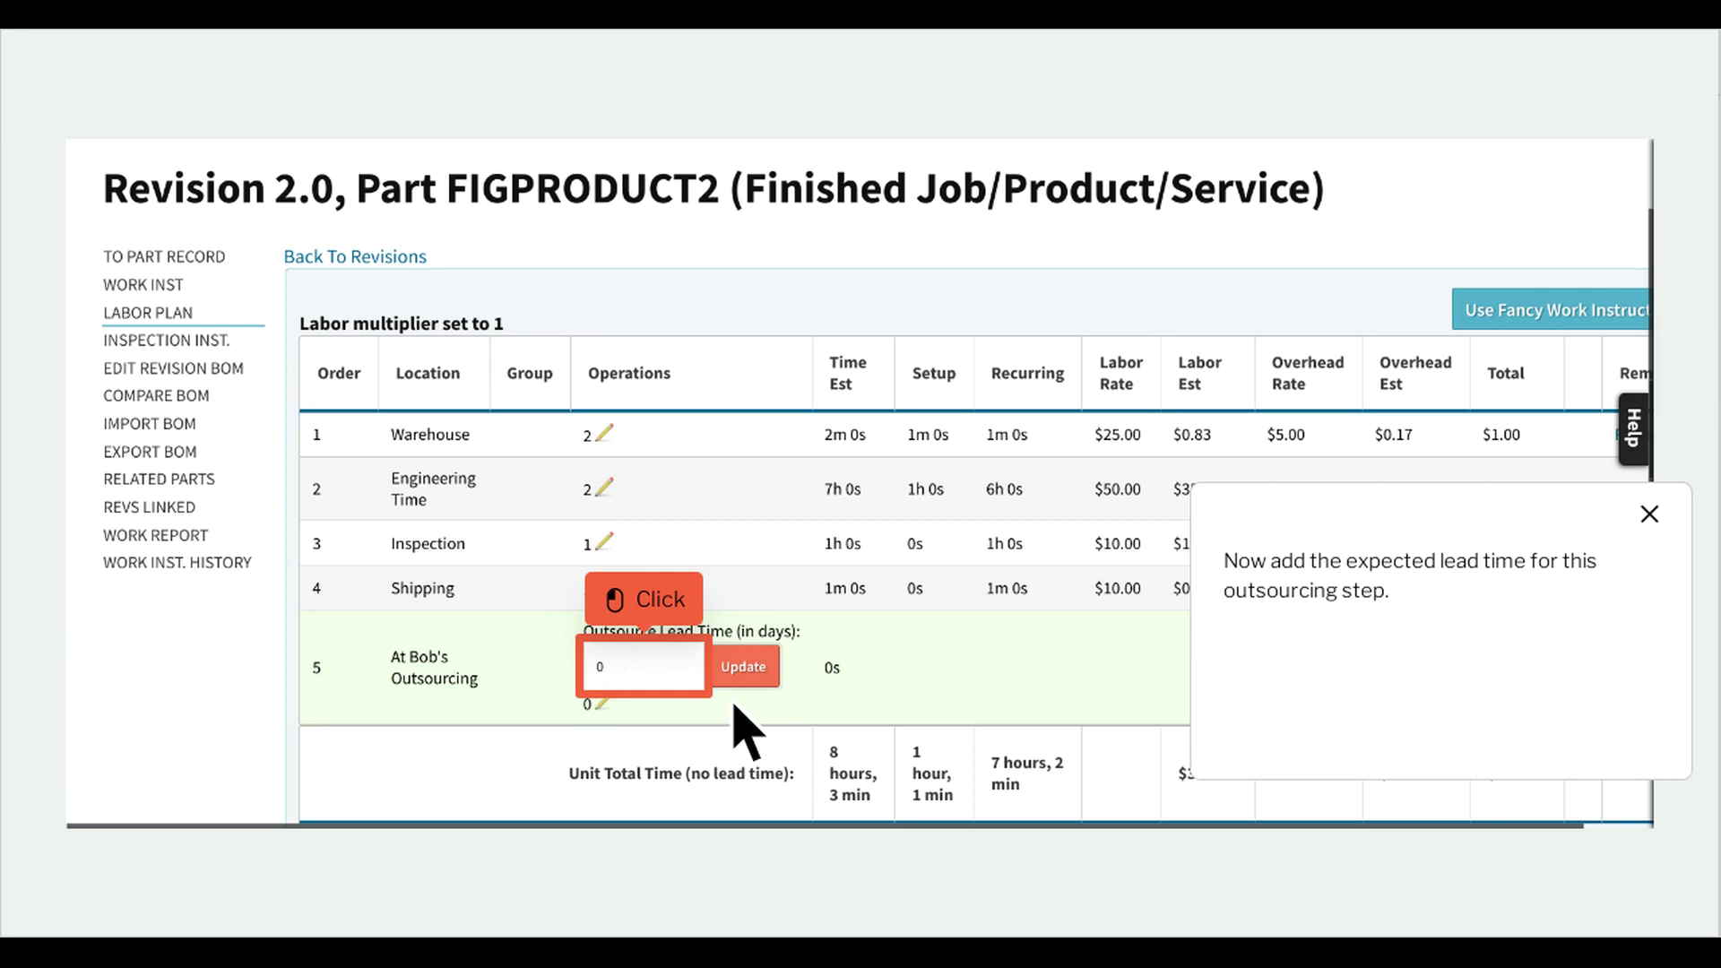
# - Set its outsource lead time to 3 days
pyautogui.click(679, 684)
pyautogui.write('1')
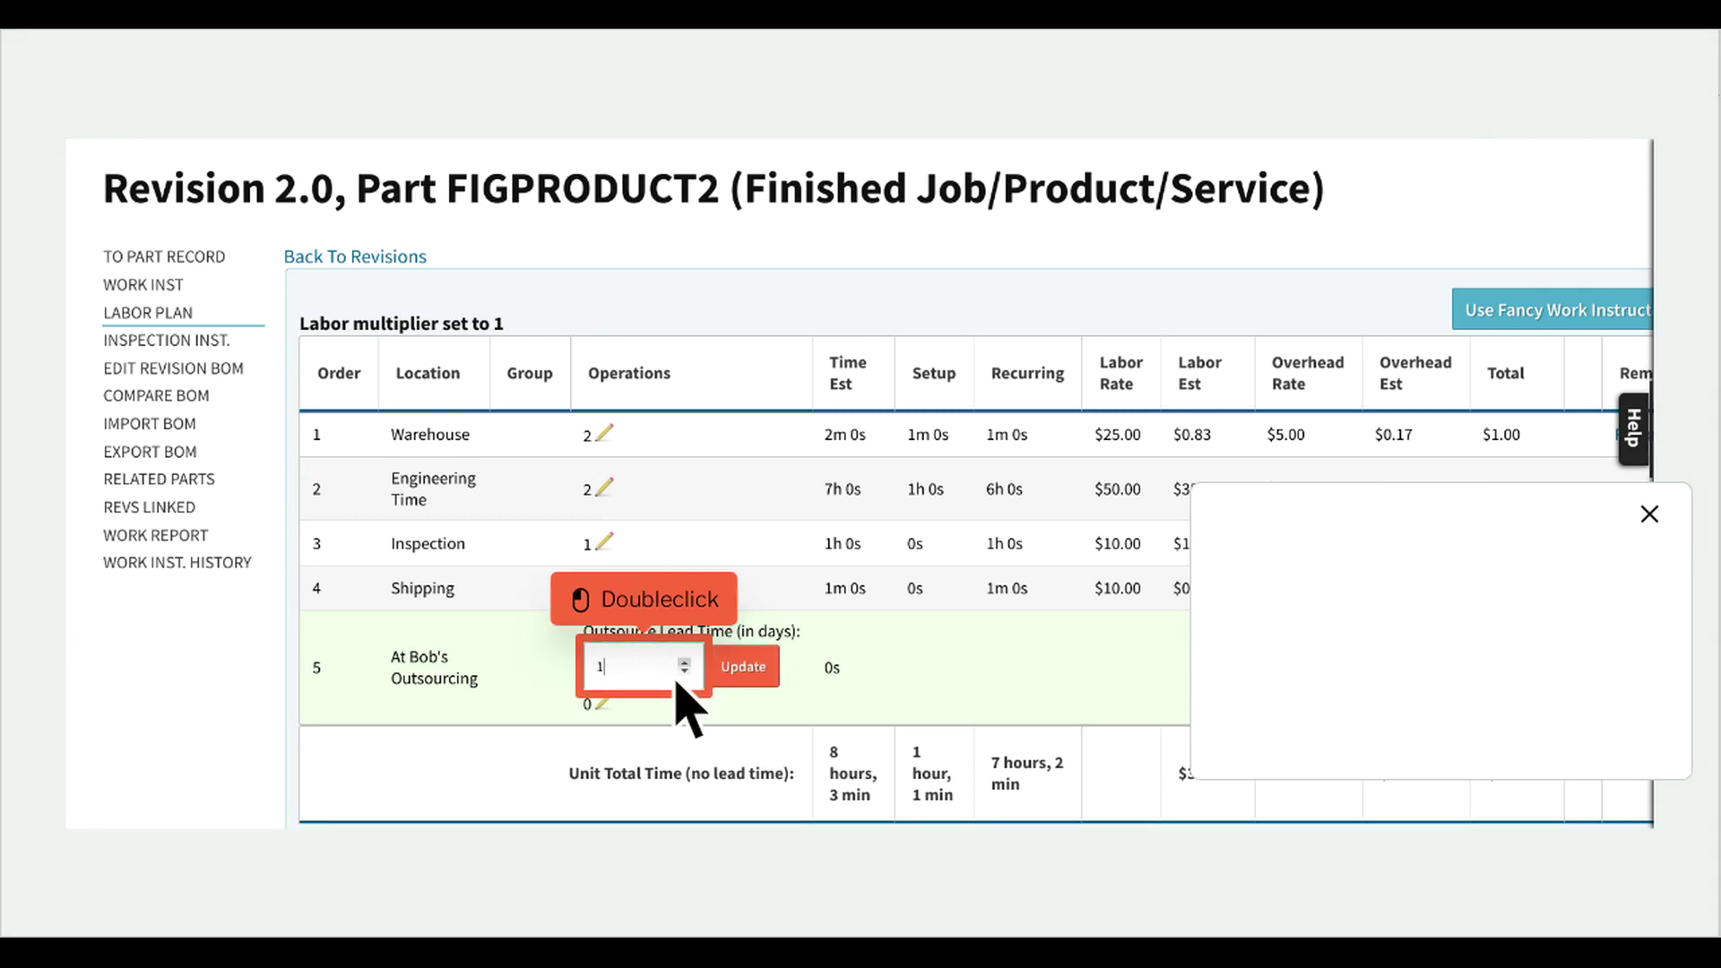
pyautogui.click(684, 664)
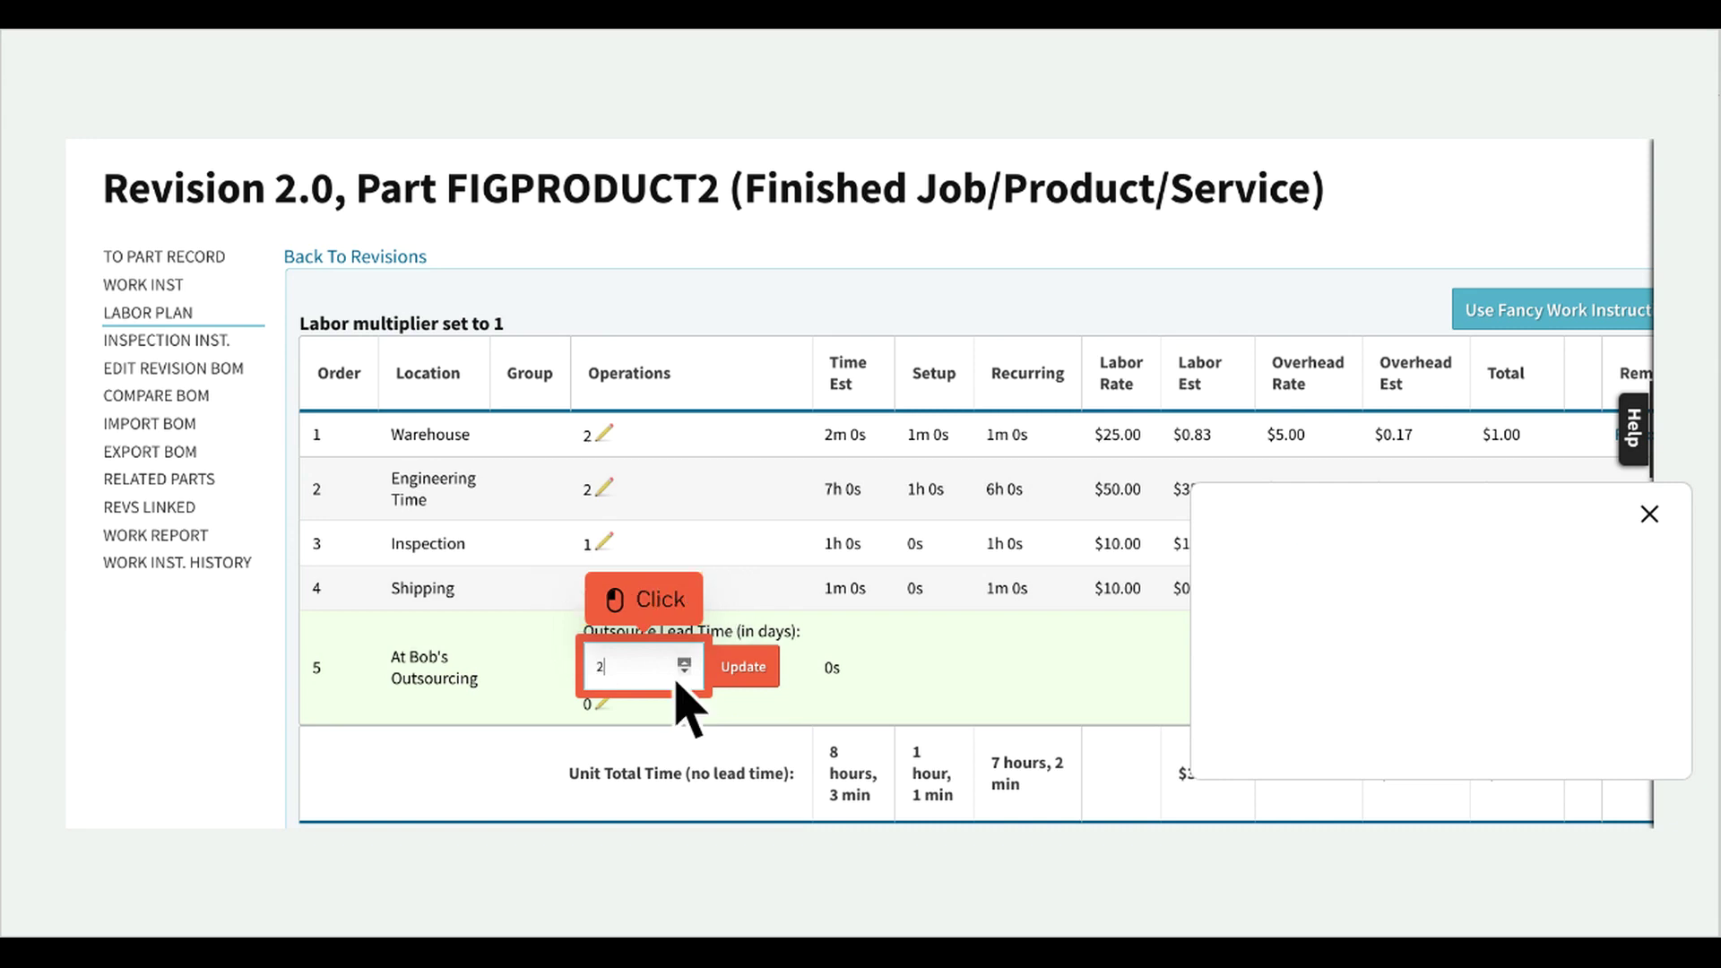
pyautogui.click(684, 664)
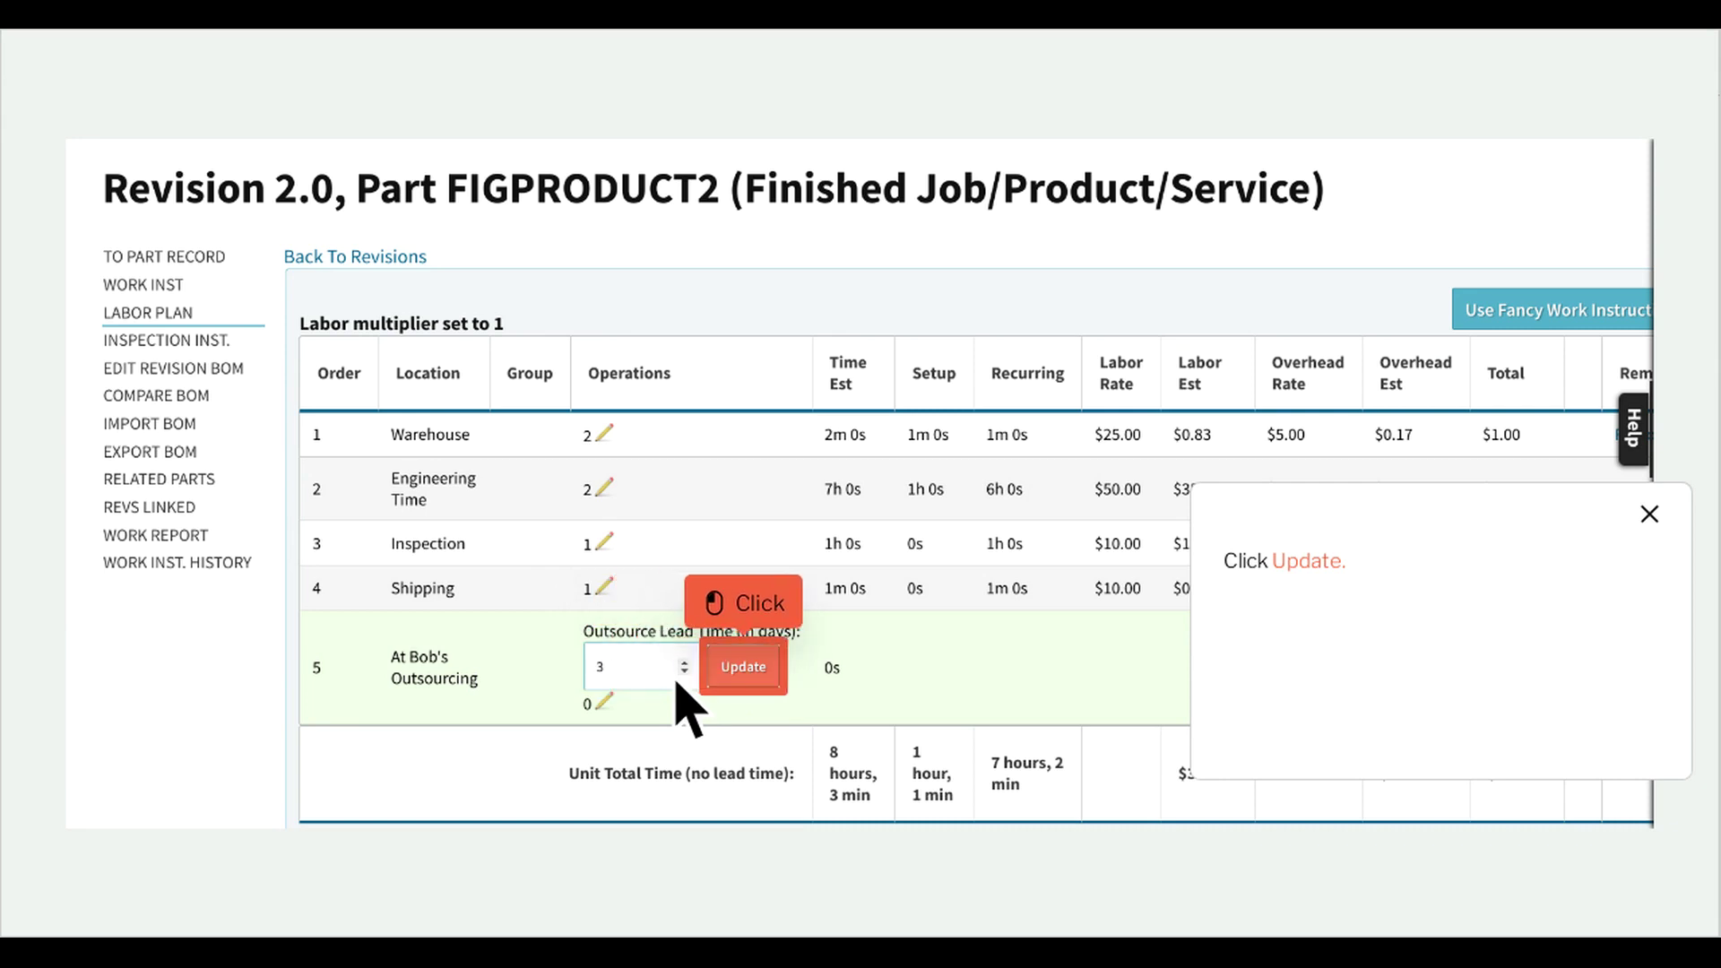
# - Save the lead time, move At Bob's Outsourcing between Engineering Time and Inspection, then open Worksheet 64
pyautogui.click(776, 683)
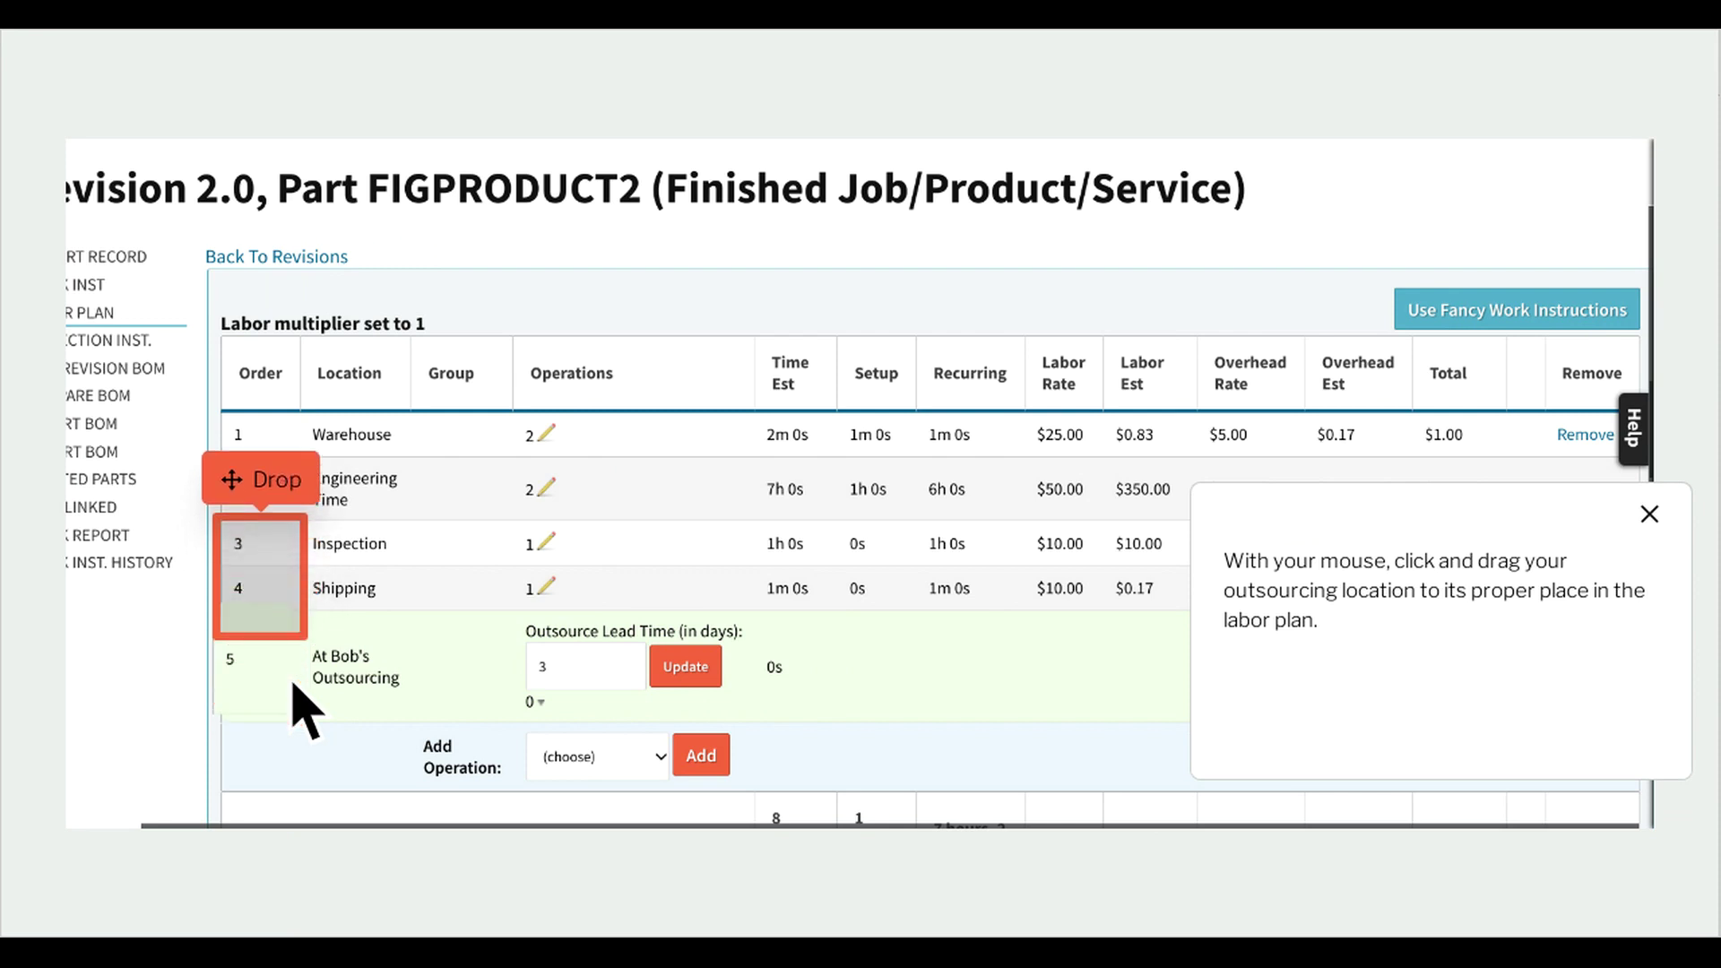
pyautogui.moveTo(293, 683); pyautogui.dragTo(293, 594)
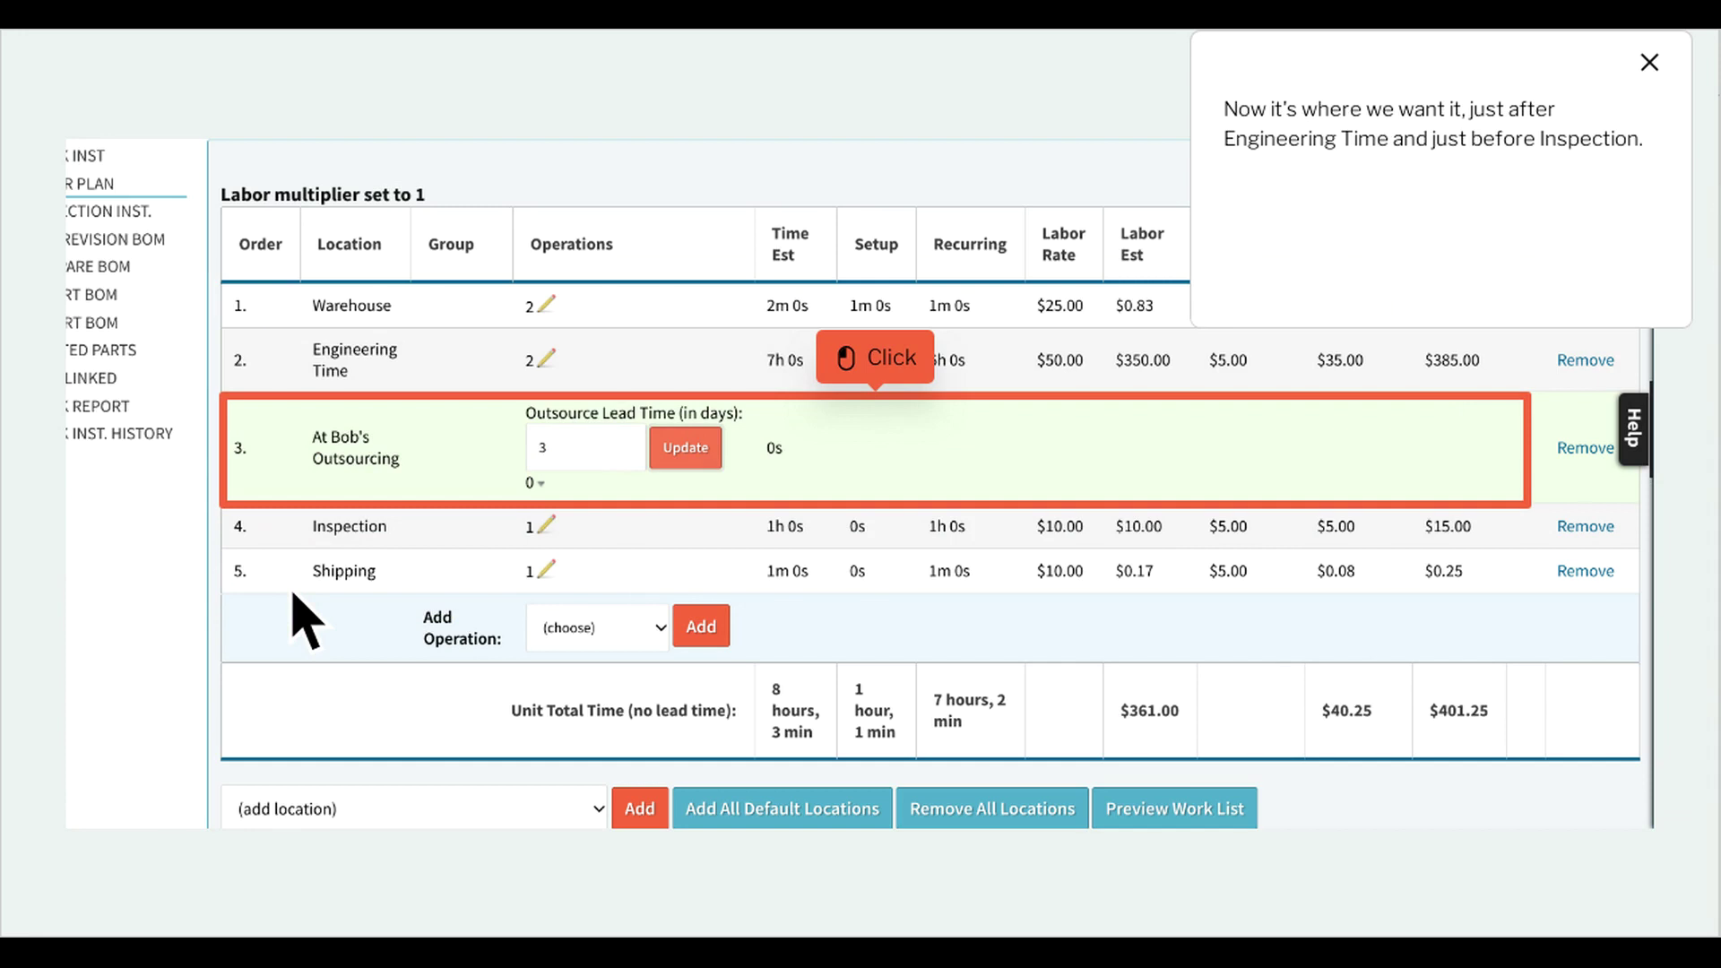
pyautogui.click(908, 468)
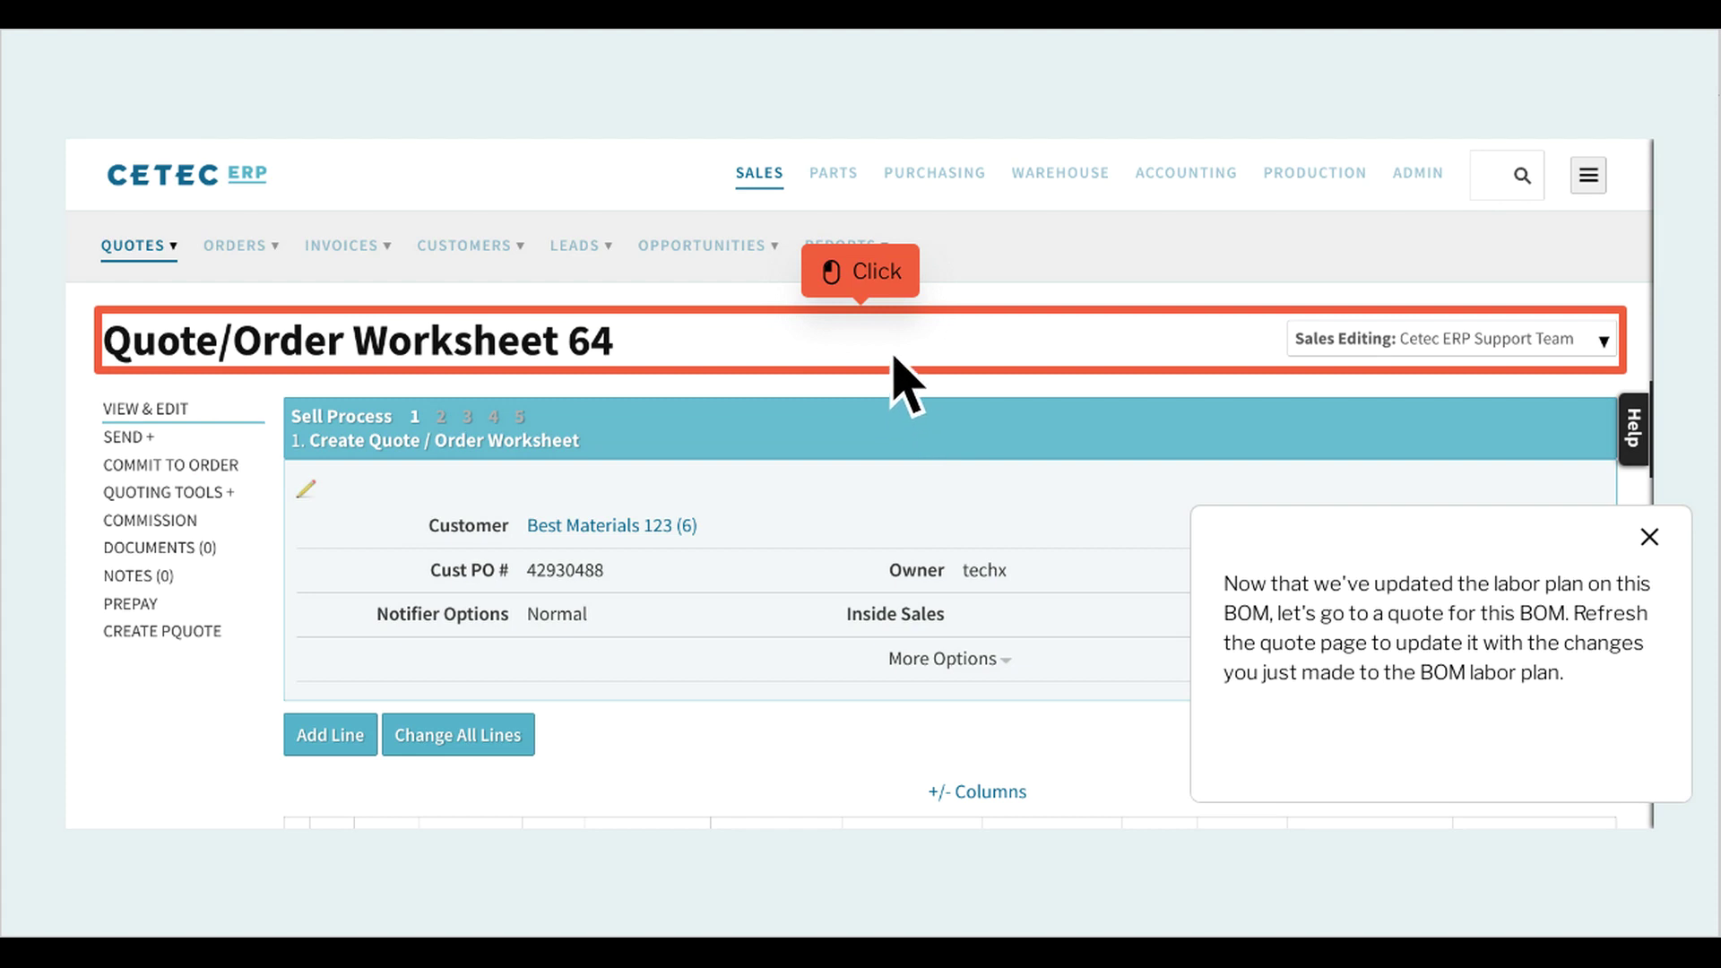
# - Commit Quote/Order Worksheet 64, creating order MN64.1
pyautogui.scroll(-5, 896, 377)
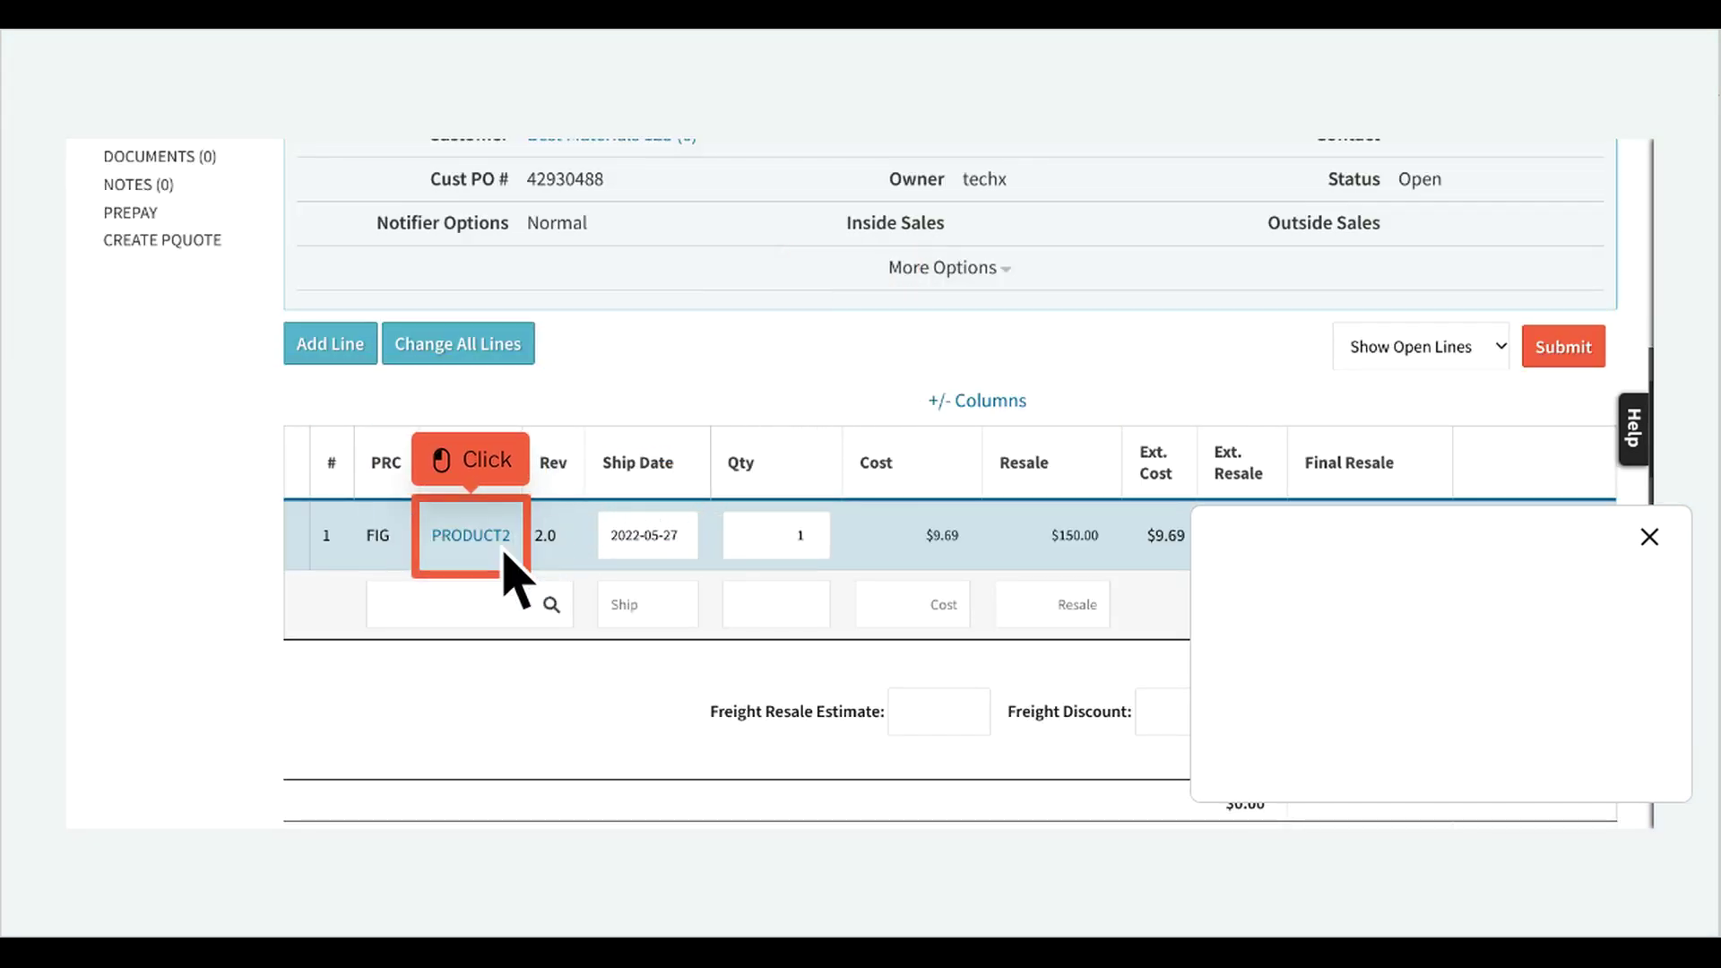
pyautogui.scroll(3, 515, 578)
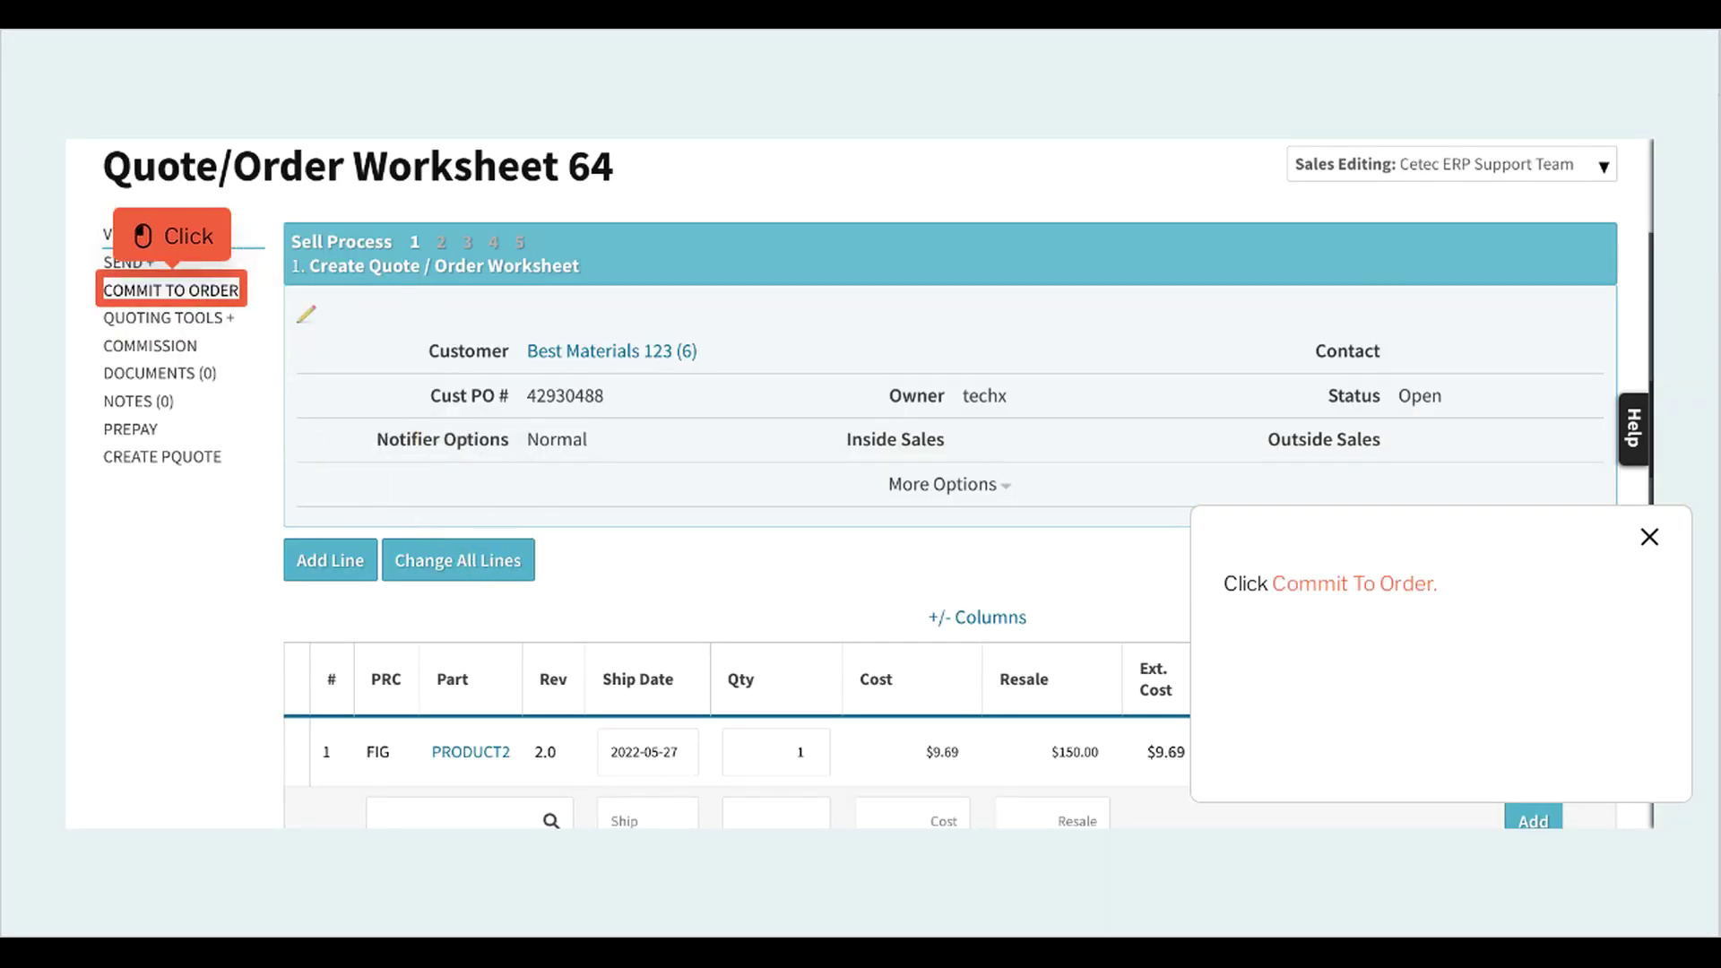
pyautogui.click(205, 303)
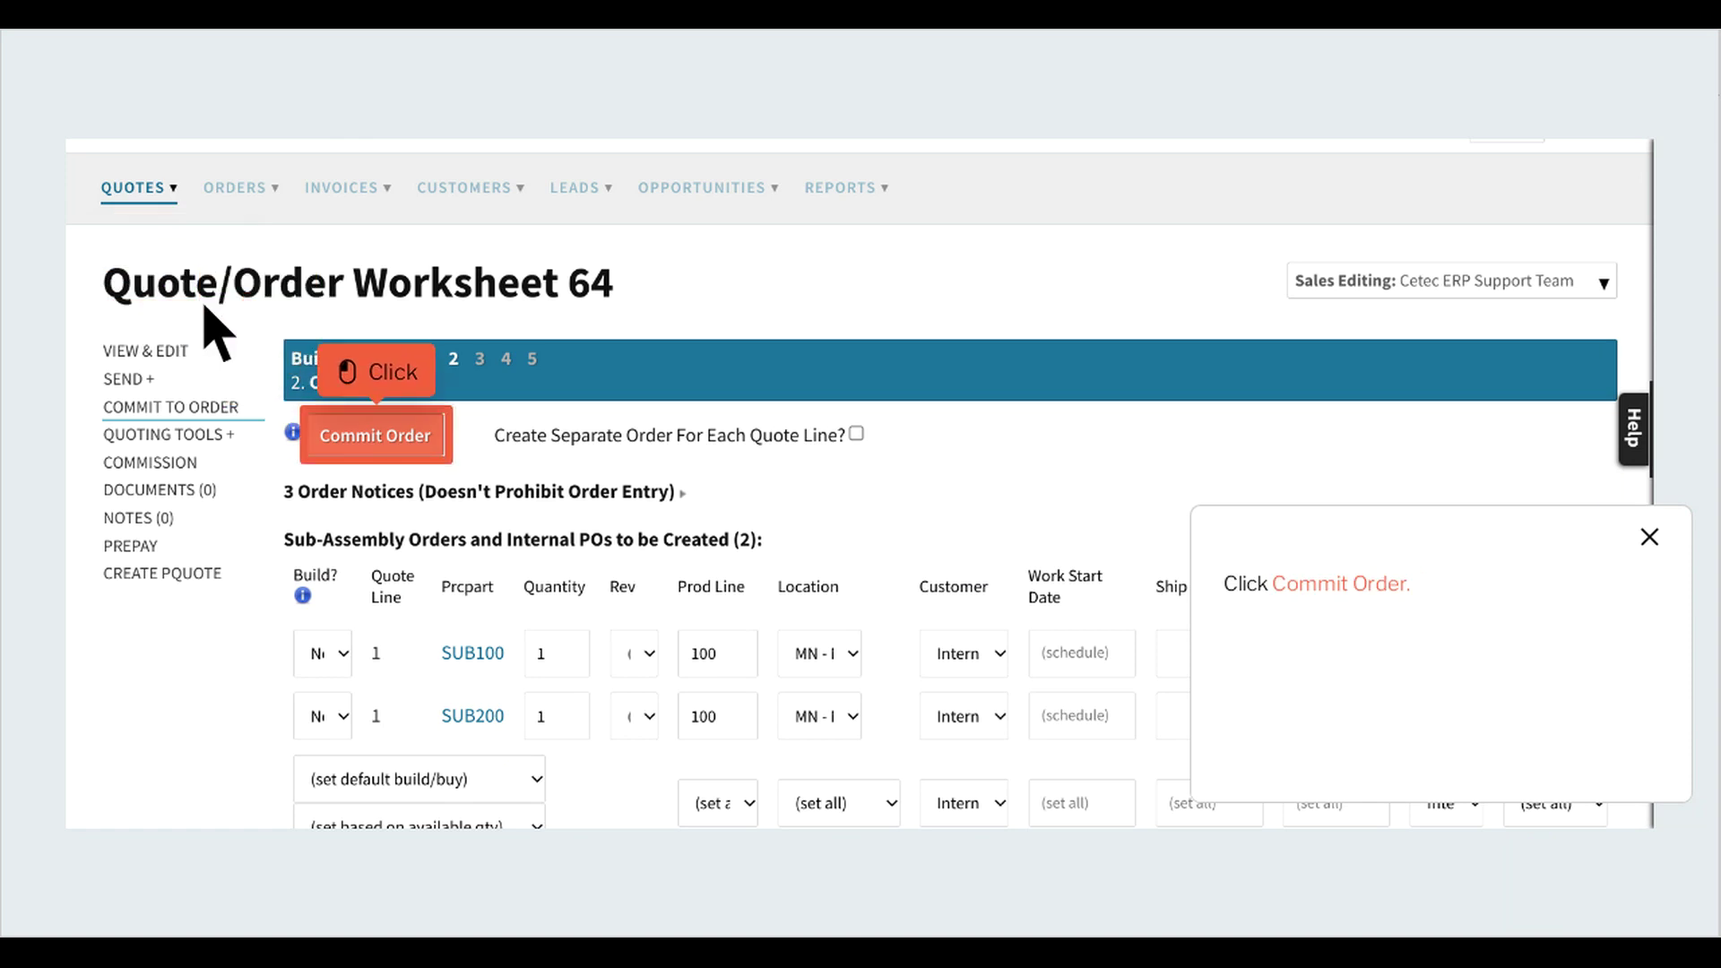
pyautogui.click(411, 453)
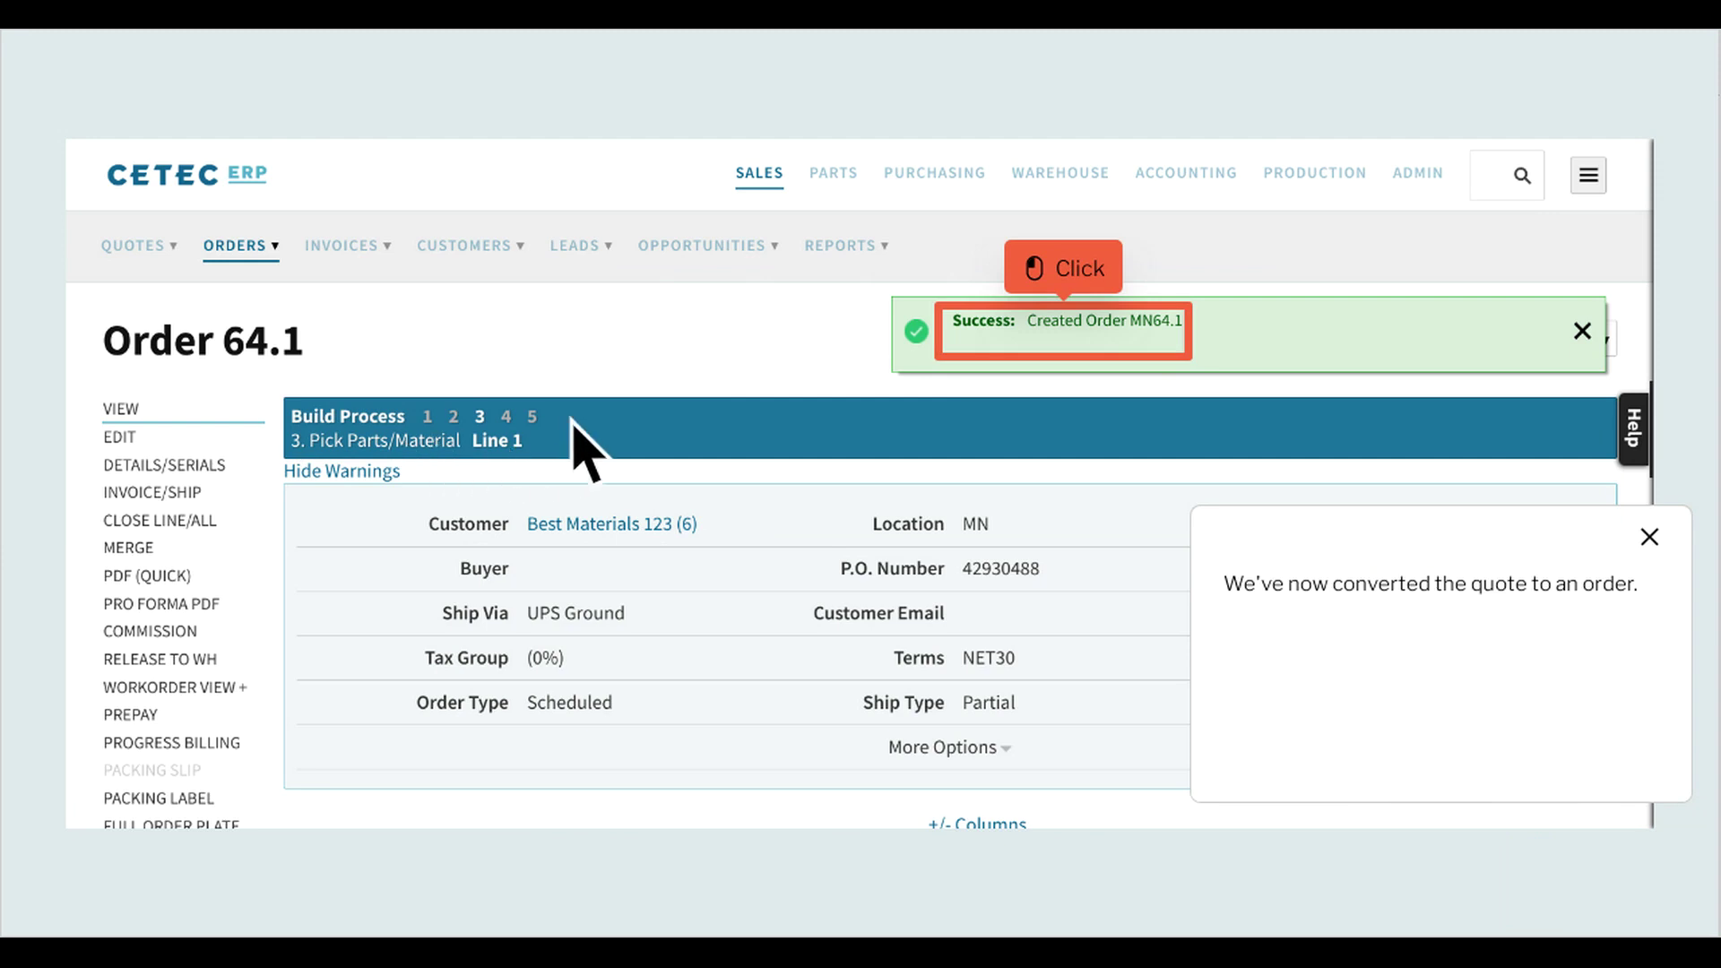
# - Move workorder 64.1 Line 1 to the At Bob's Outsourcing location
pyautogui.click(1095, 349)
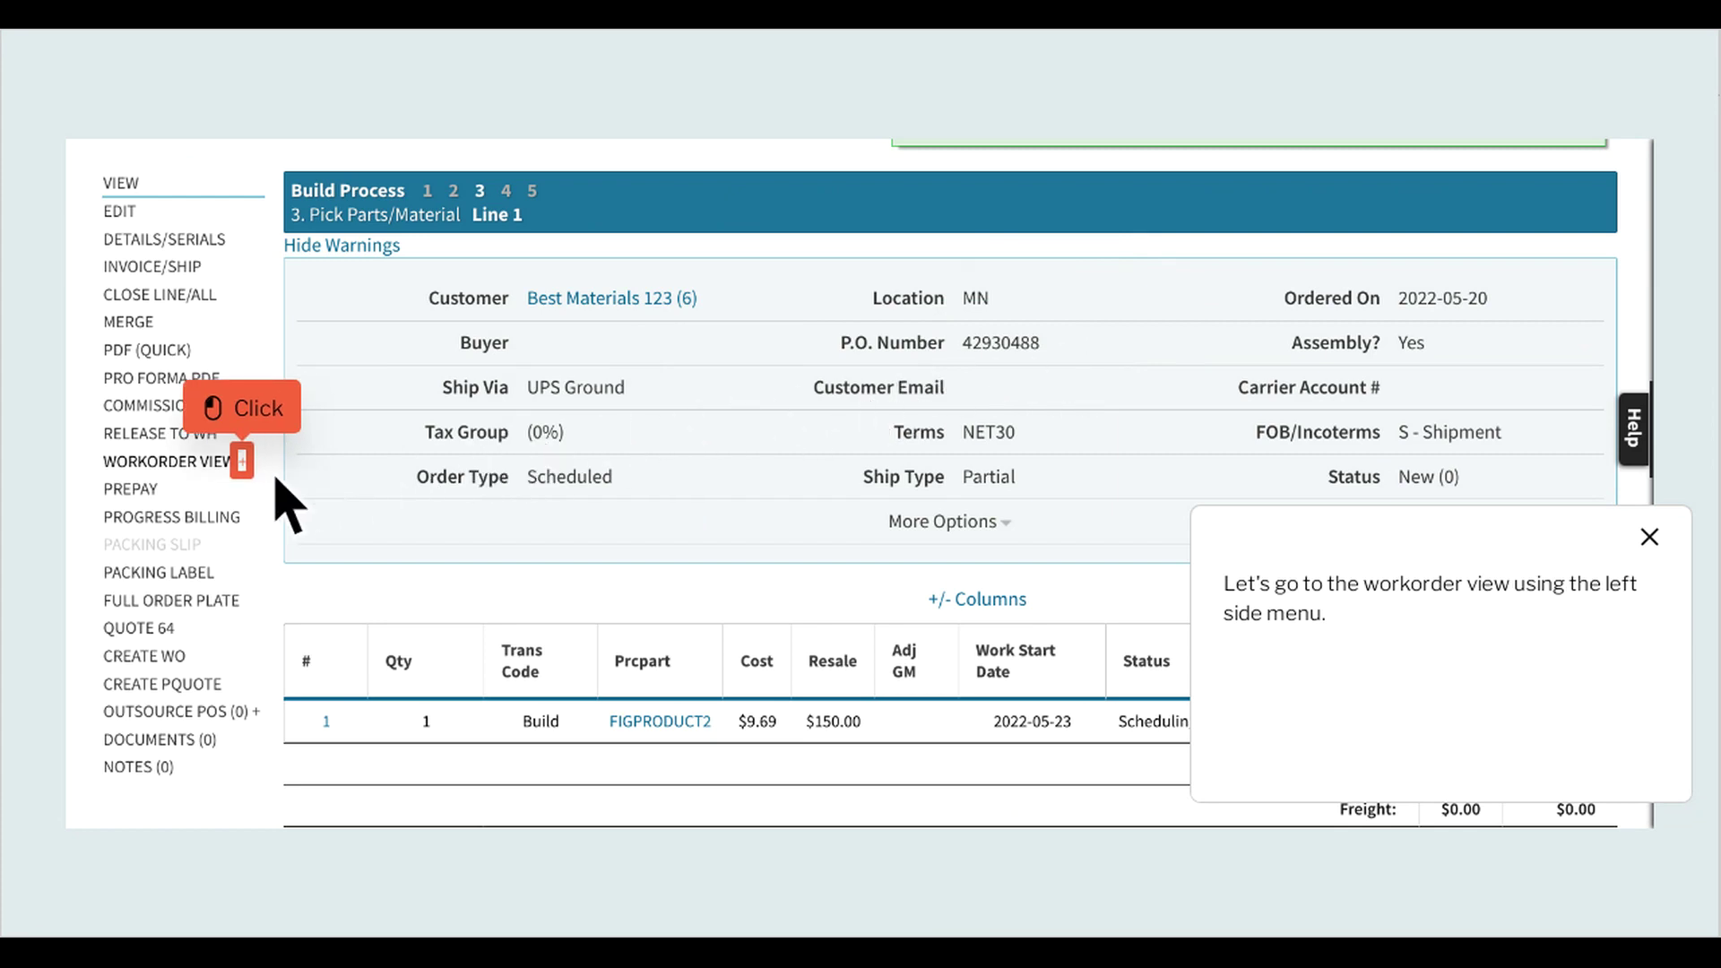
pyautogui.click(242, 461)
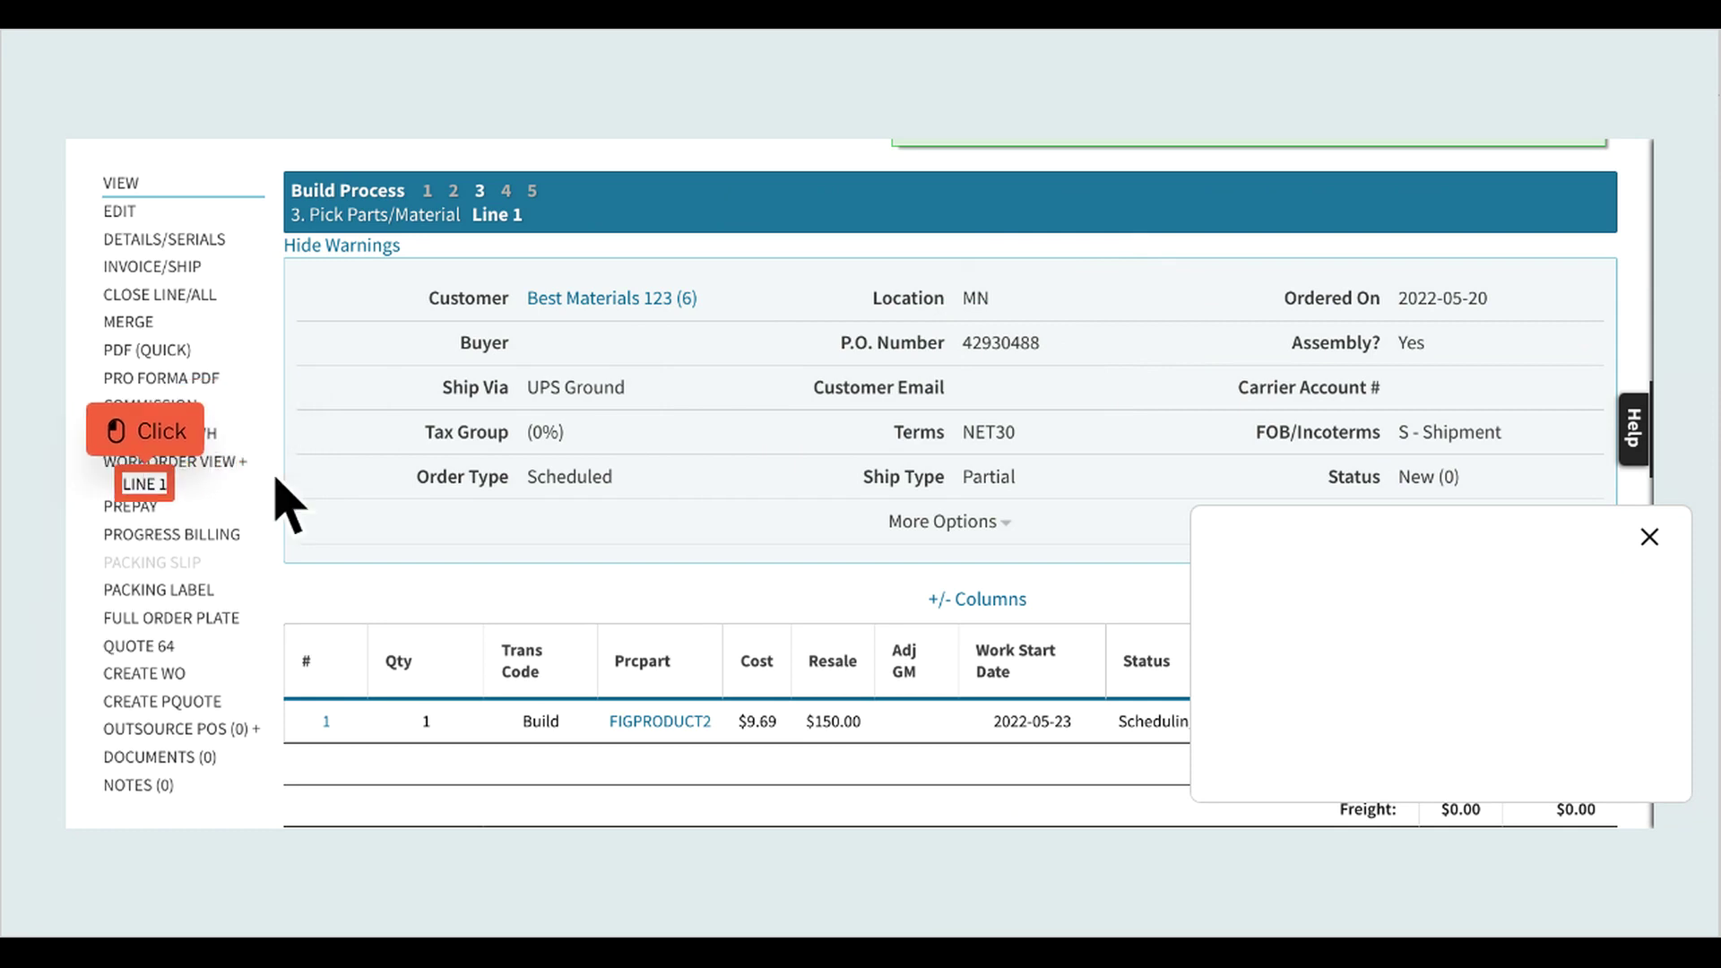
pyautogui.click(175, 499)
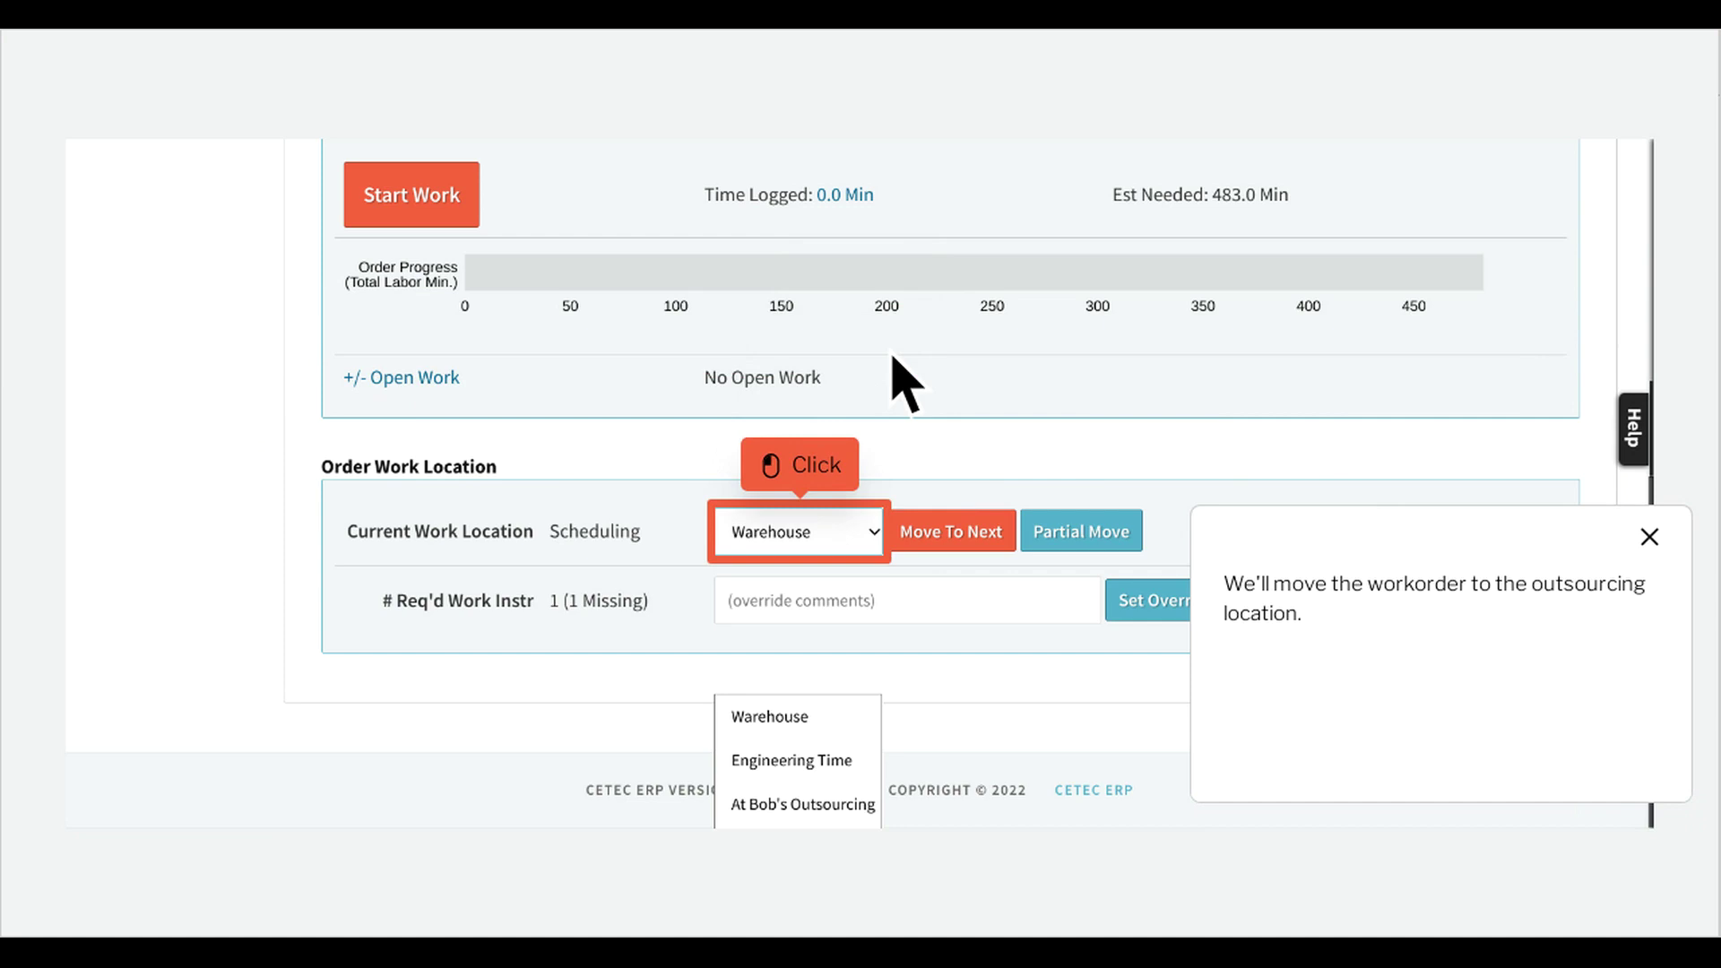
pyautogui.click(832, 549)
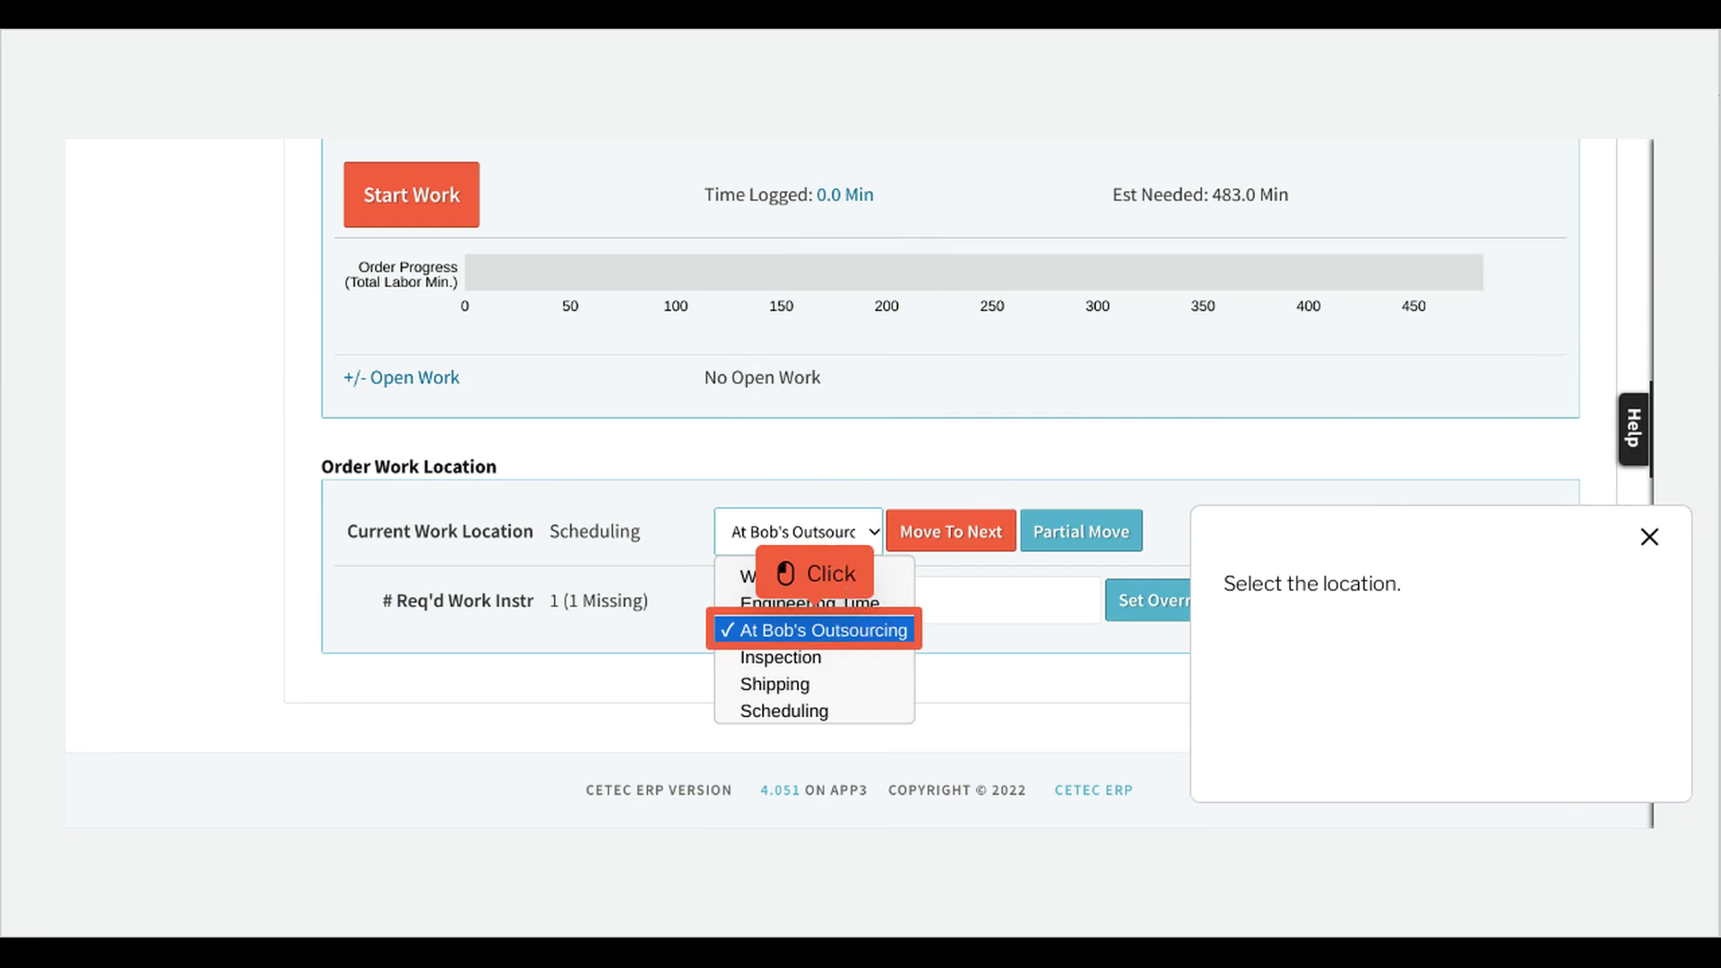
pyautogui.click(845, 631)
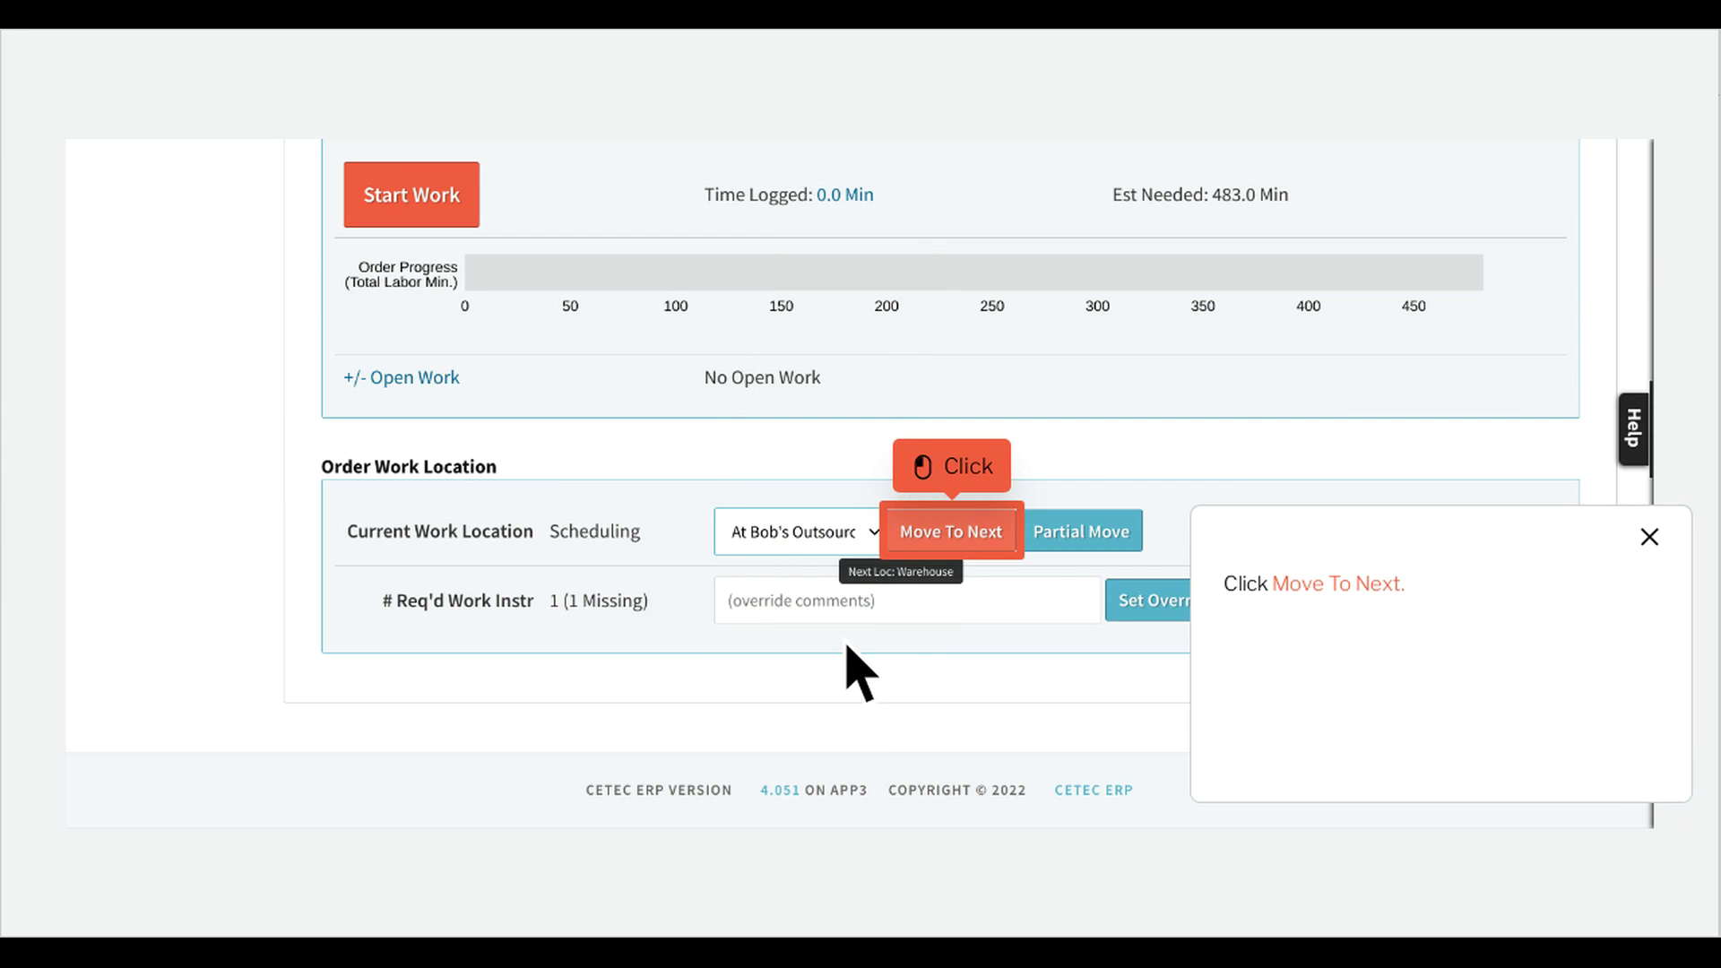
pyautogui.click(984, 543)
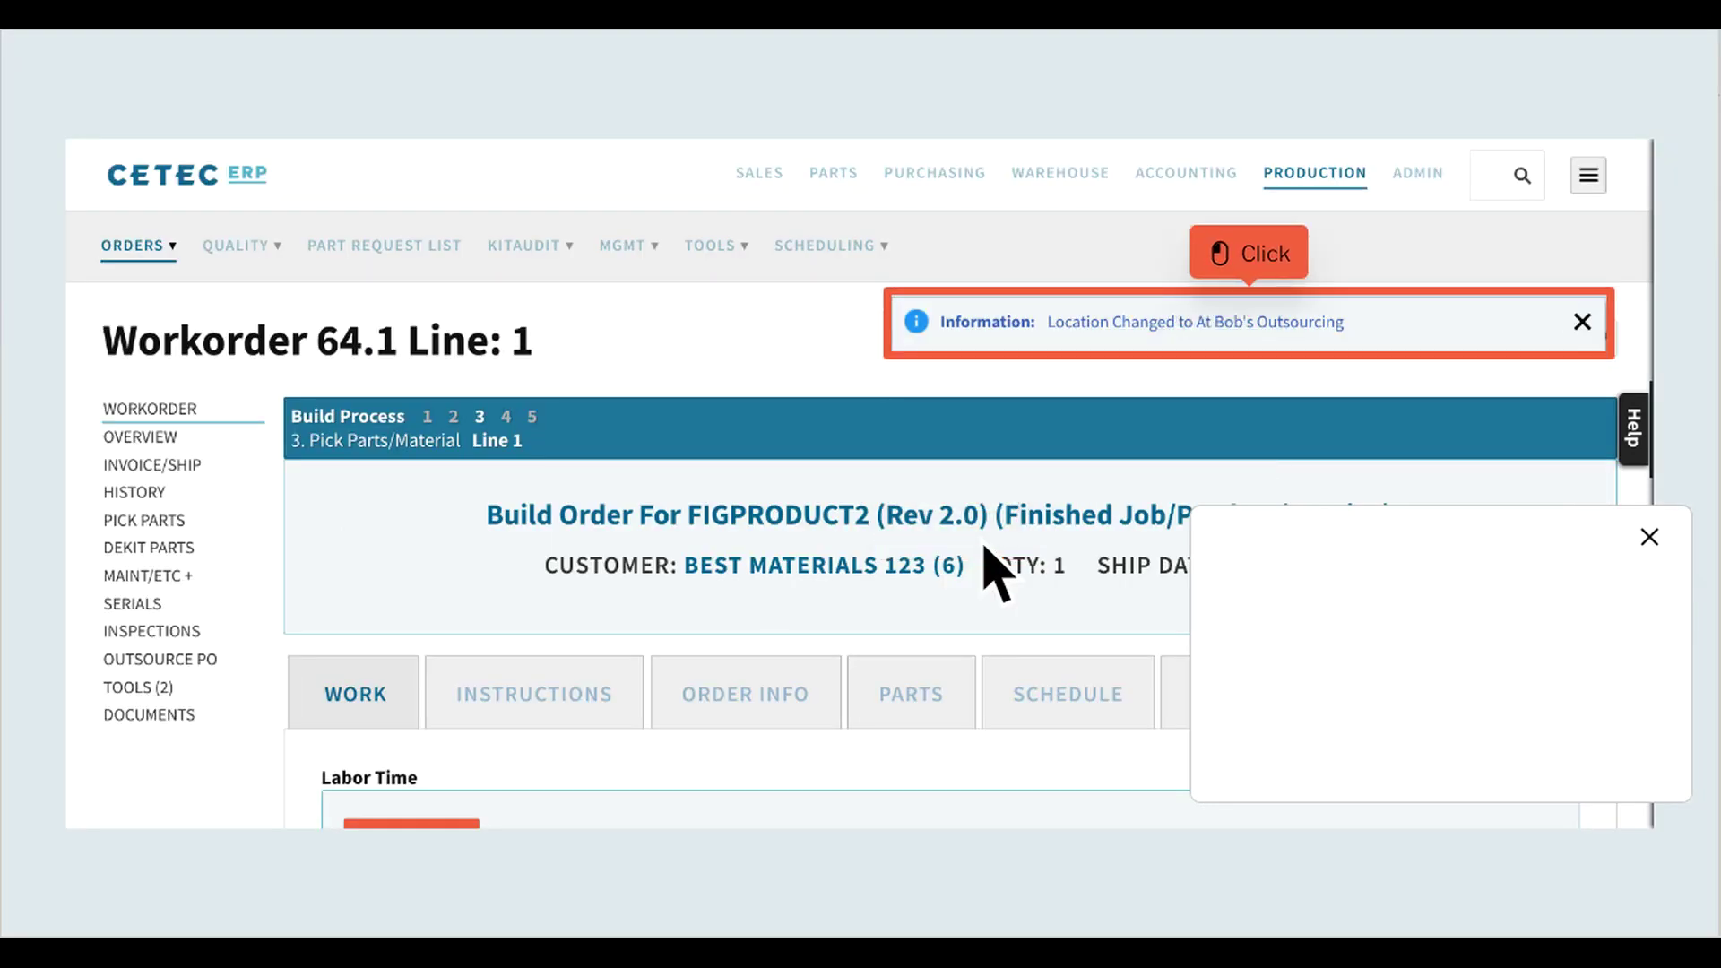
# - Create a new vendor named Bob's Outsourcing from the Vendor List
pyautogui.click(1283, 342)
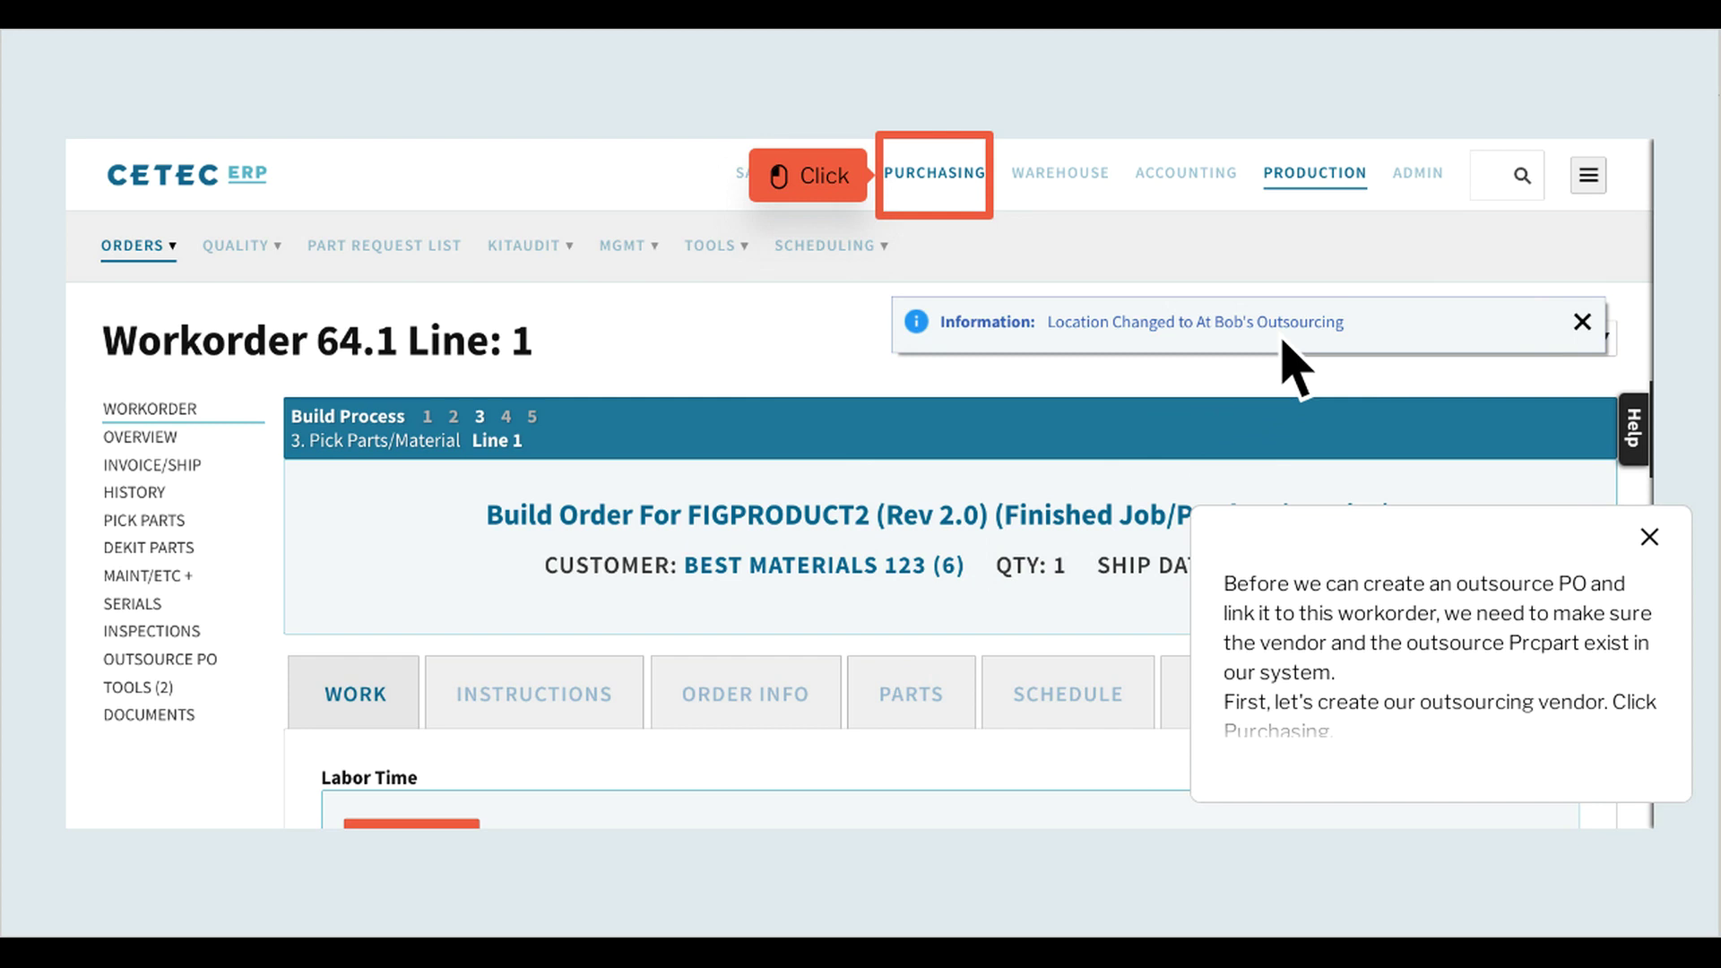
pyautogui.click(969, 192)
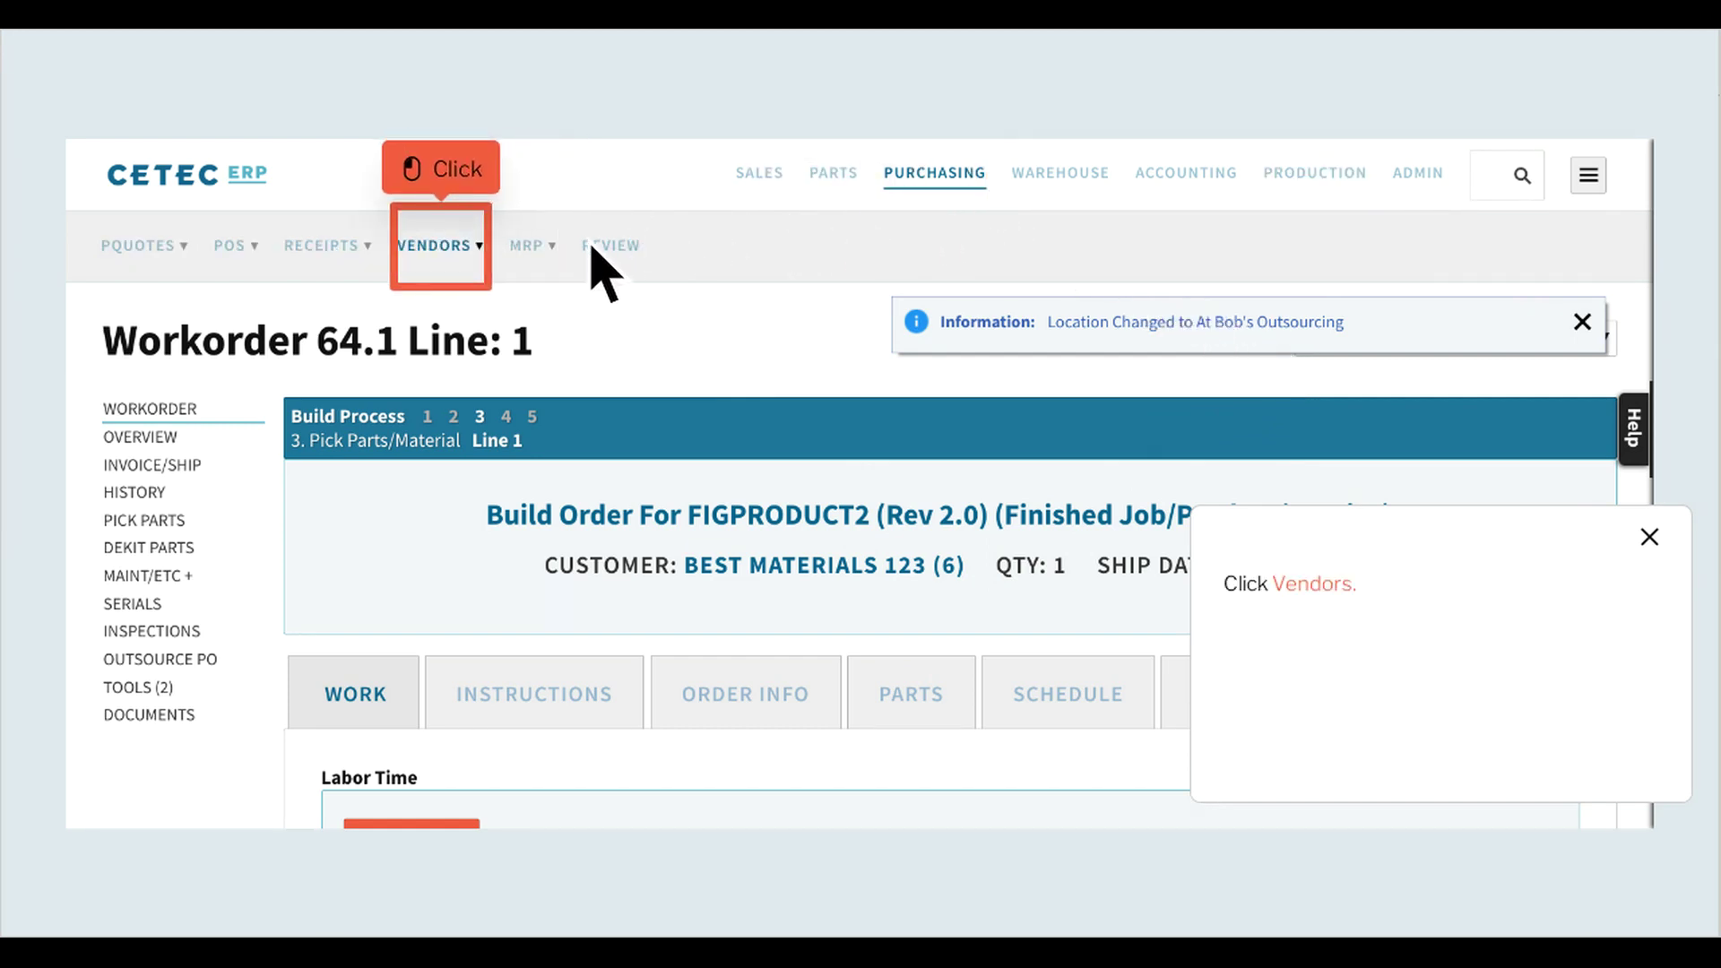
pyautogui.click(473, 265)
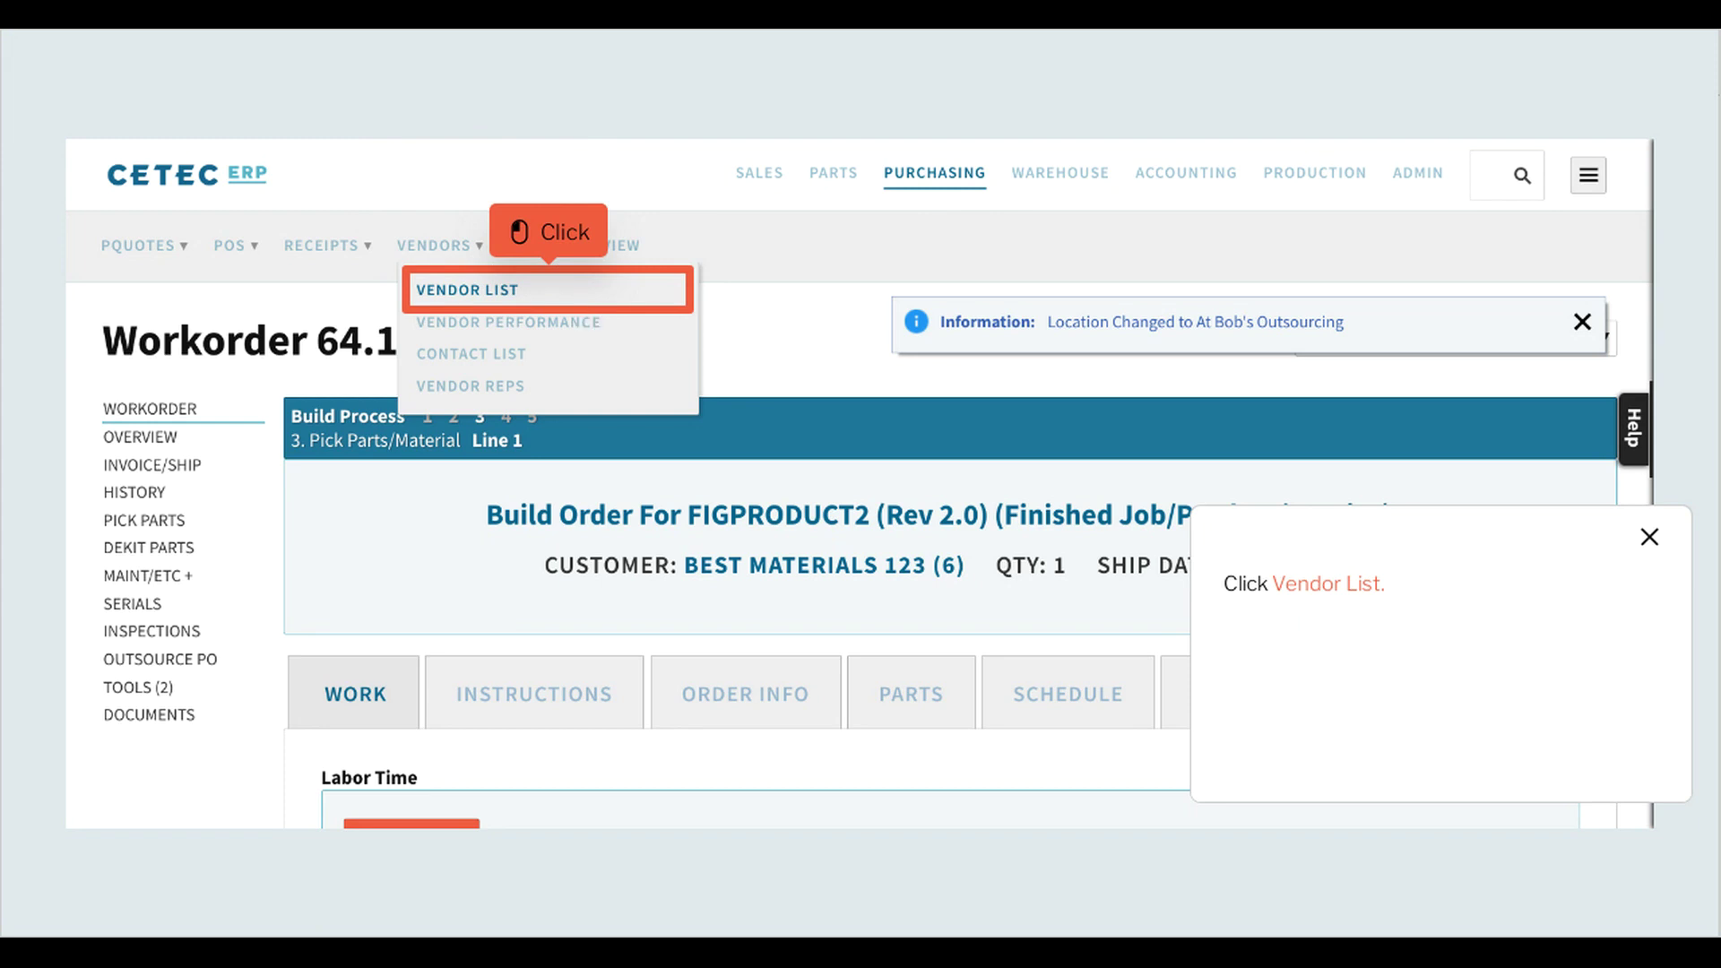
pyautogui.click(581, 304)
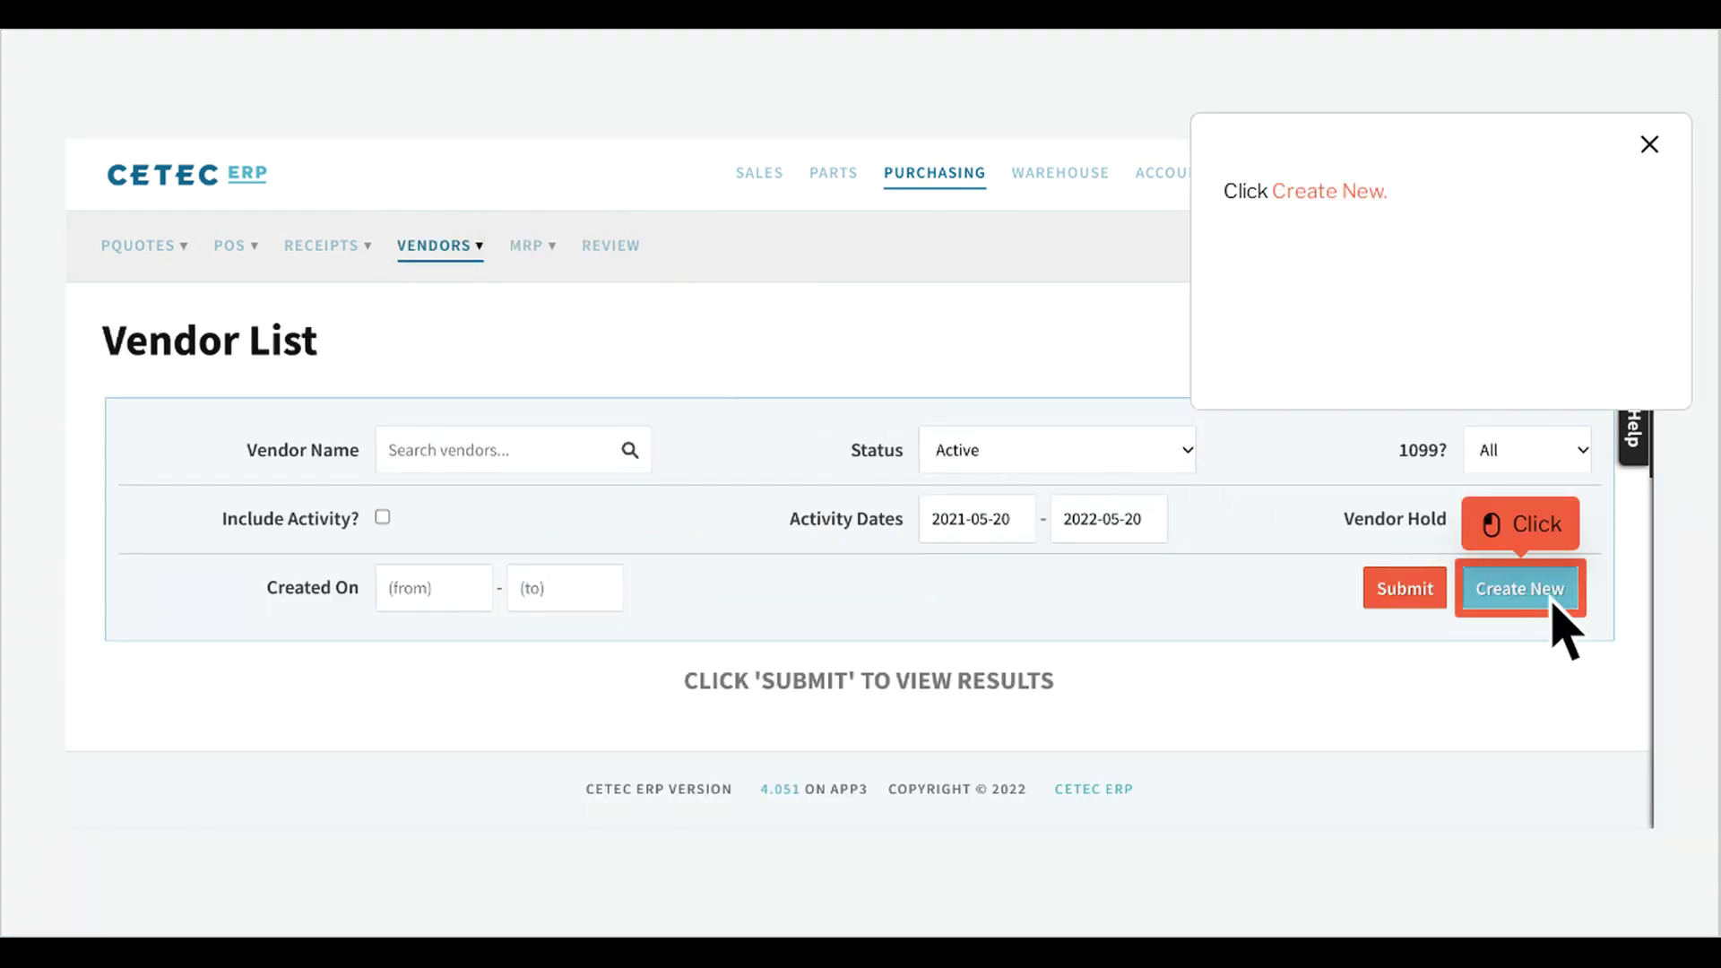
pyautogui.click(1520, 589)
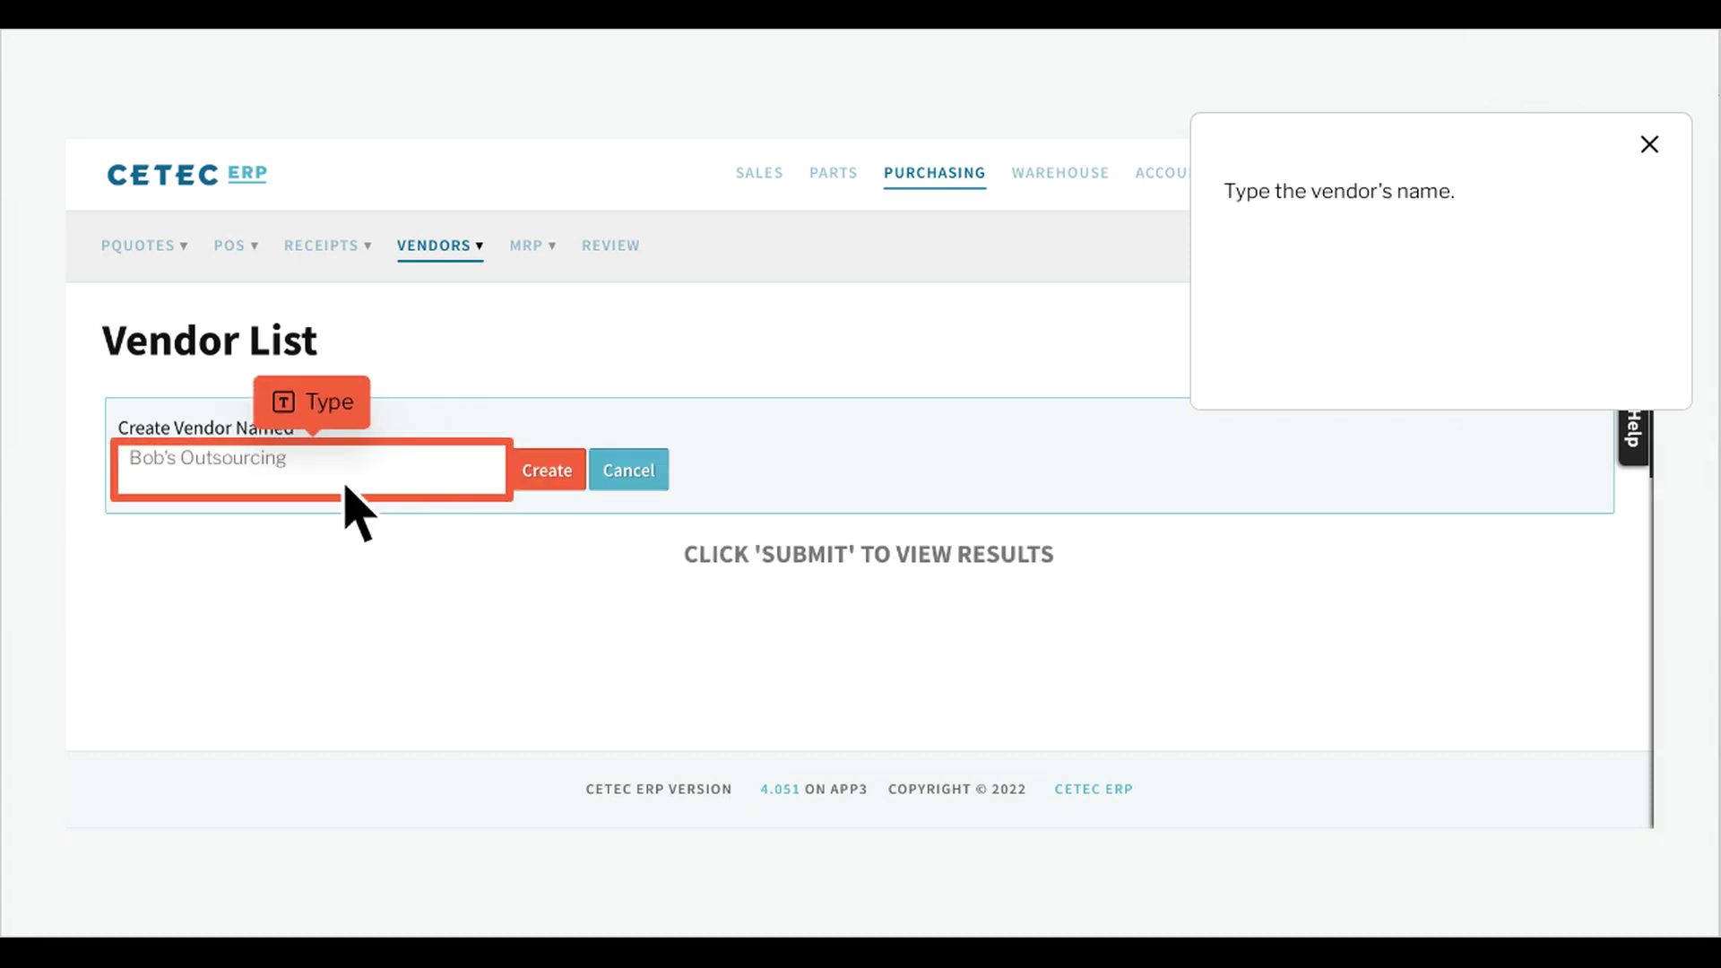
pyautogui.write("Bob's ")
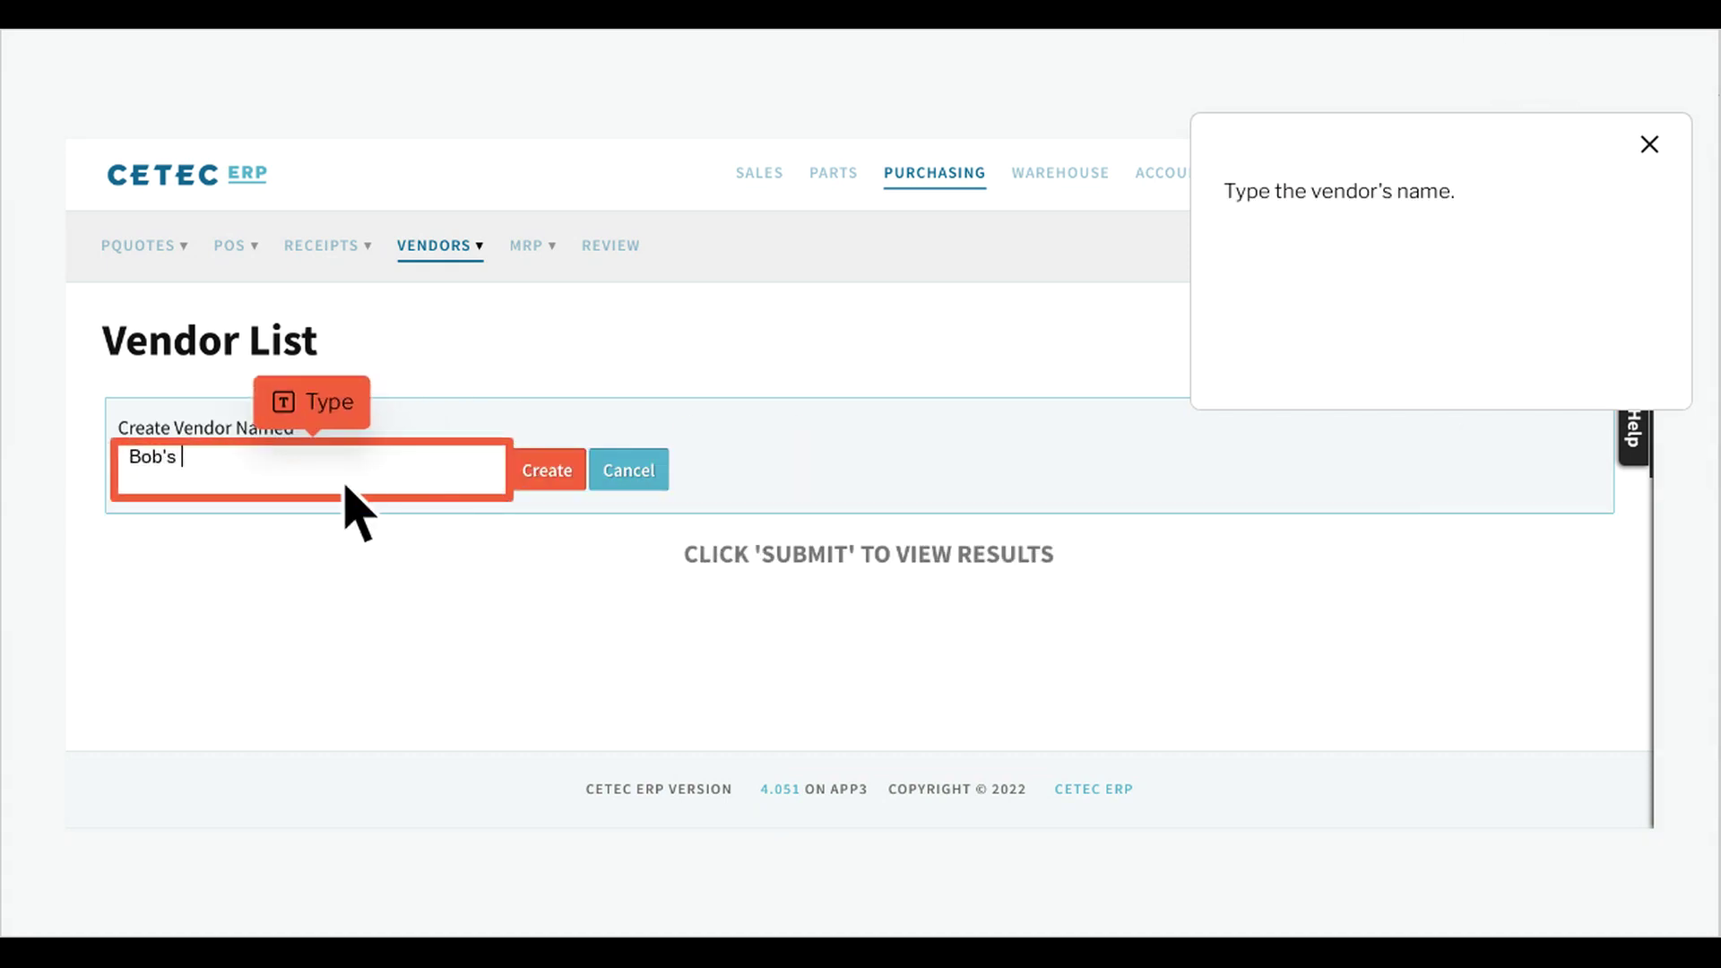
pyautogui.write('Outsourcing')
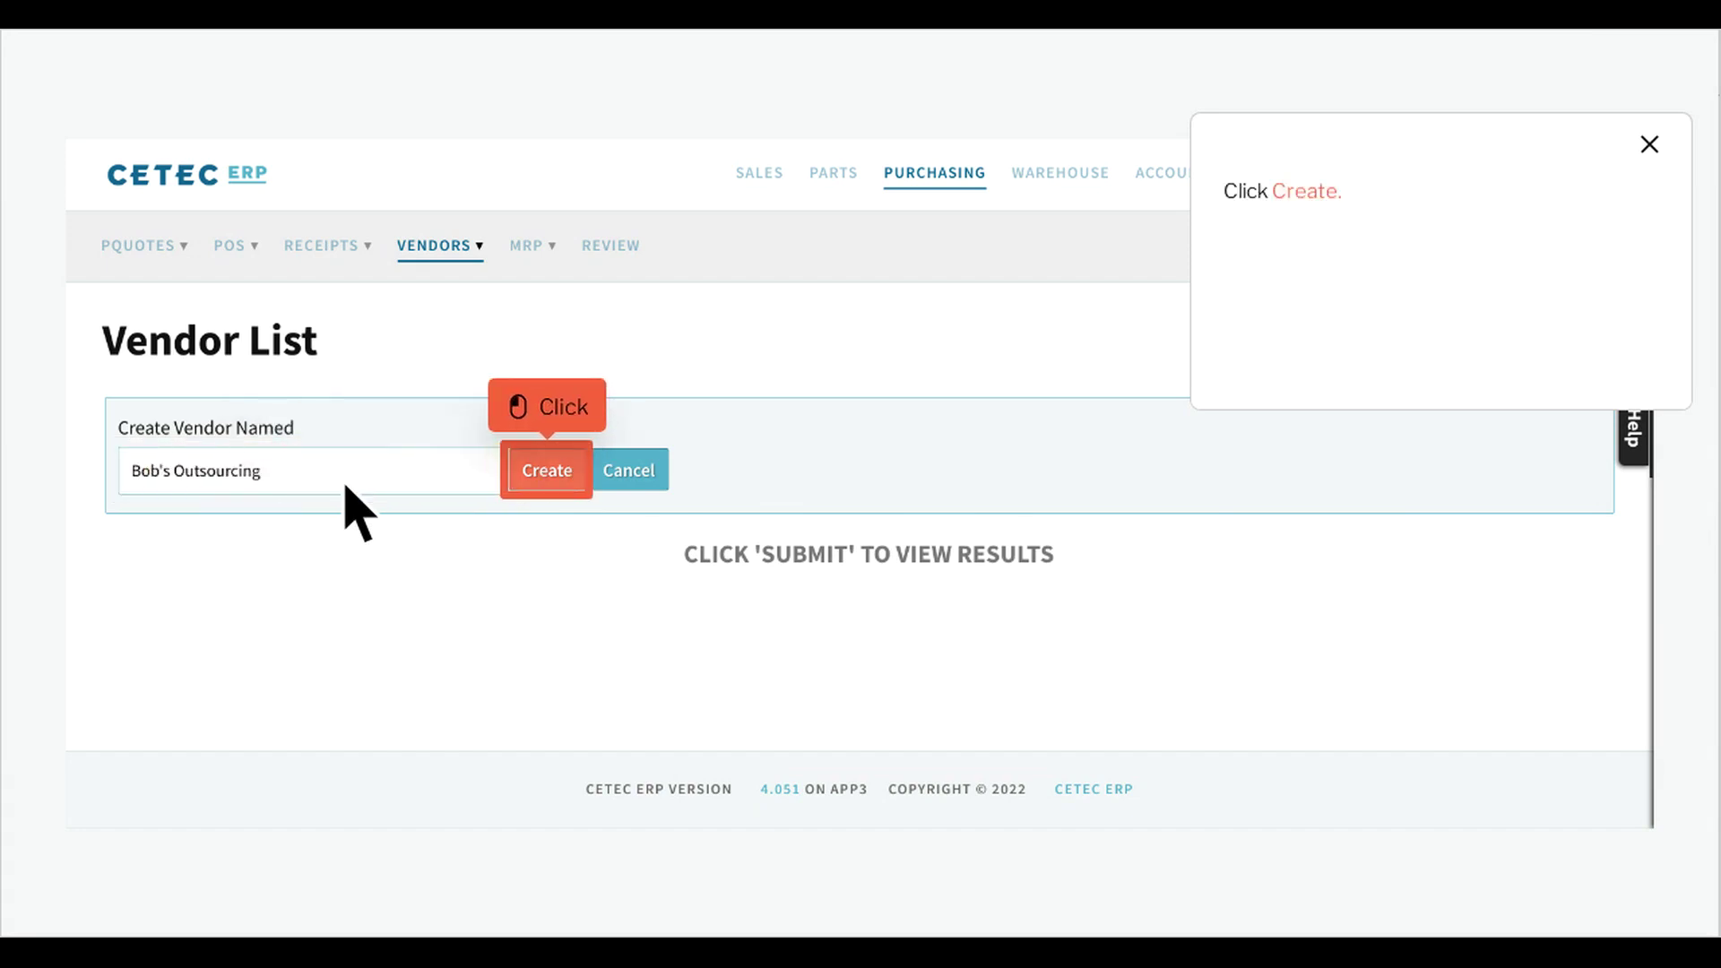
pyautogui.click(579, 489)
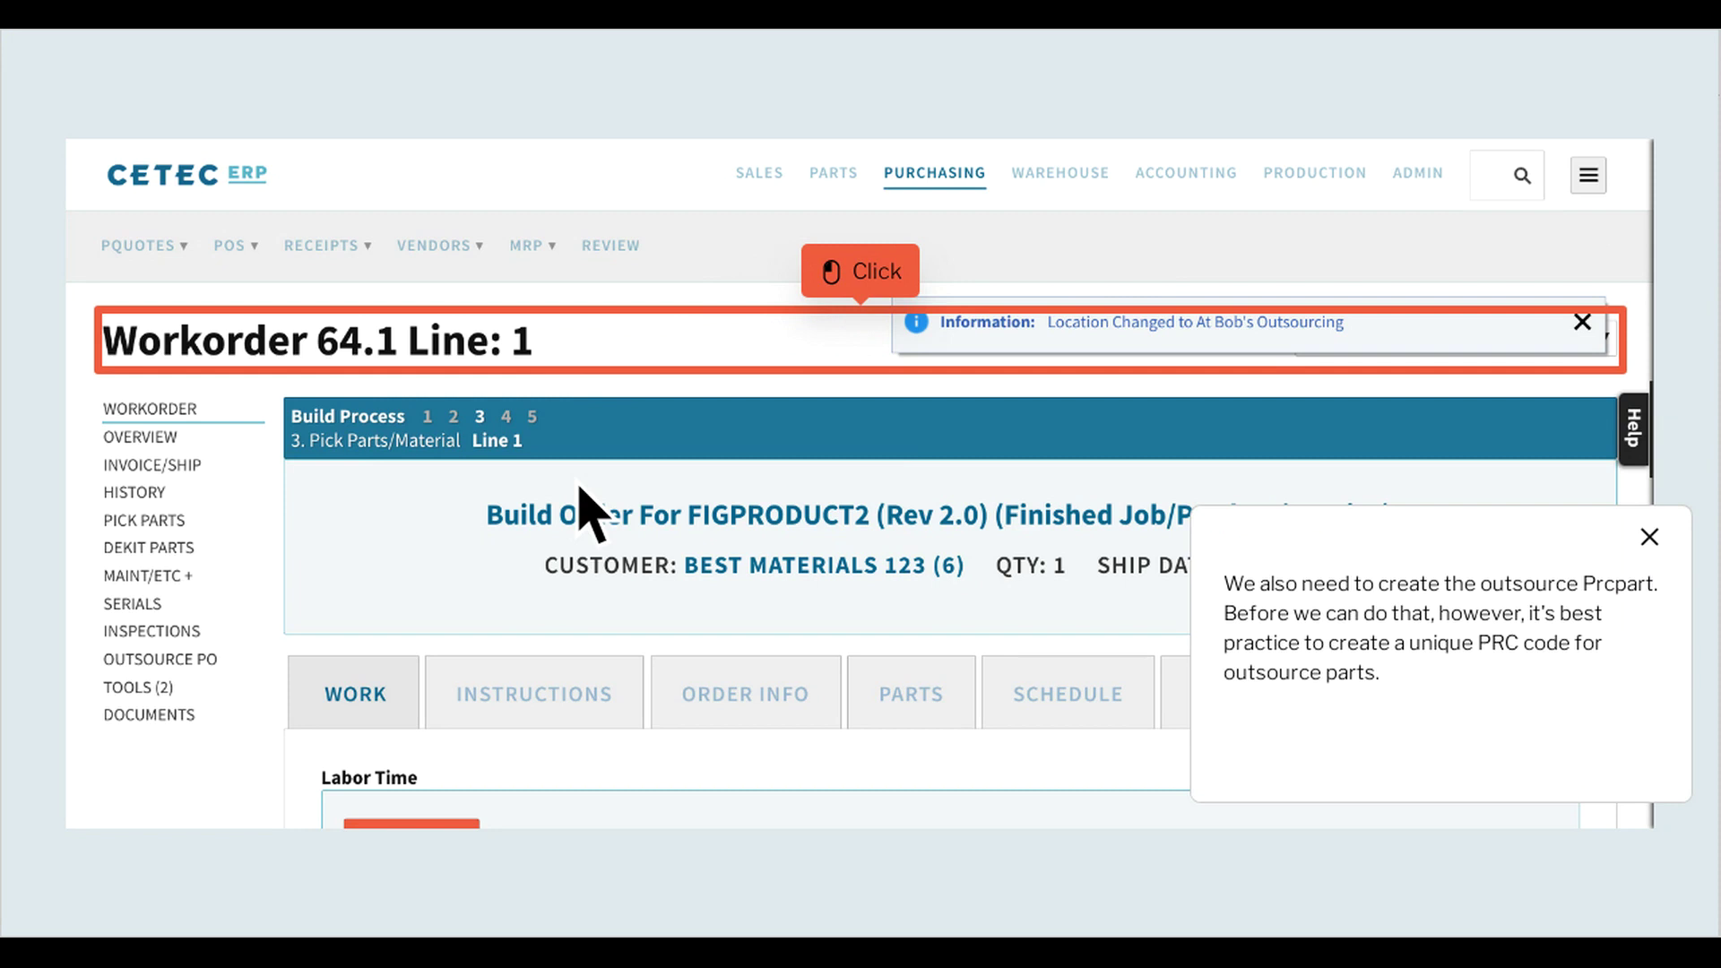
# - Start a new PRC code named SER from the Parts PRC List
pyautogui.click(894, 356)
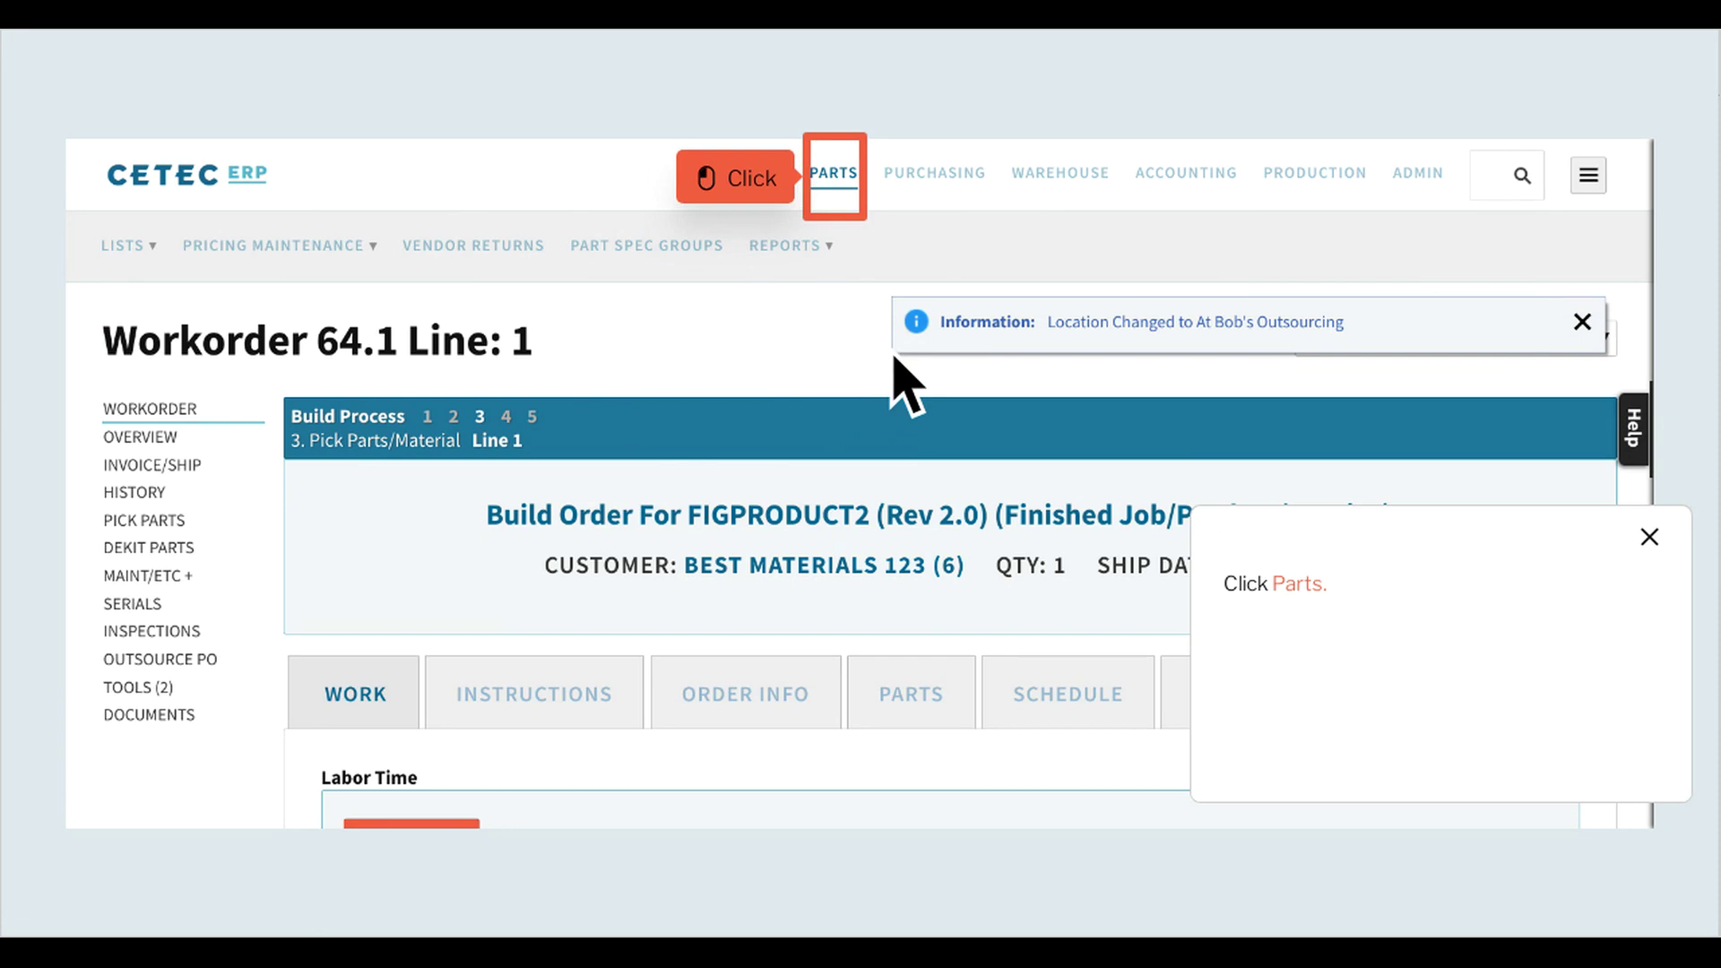
pyautogui.click(866, 195)
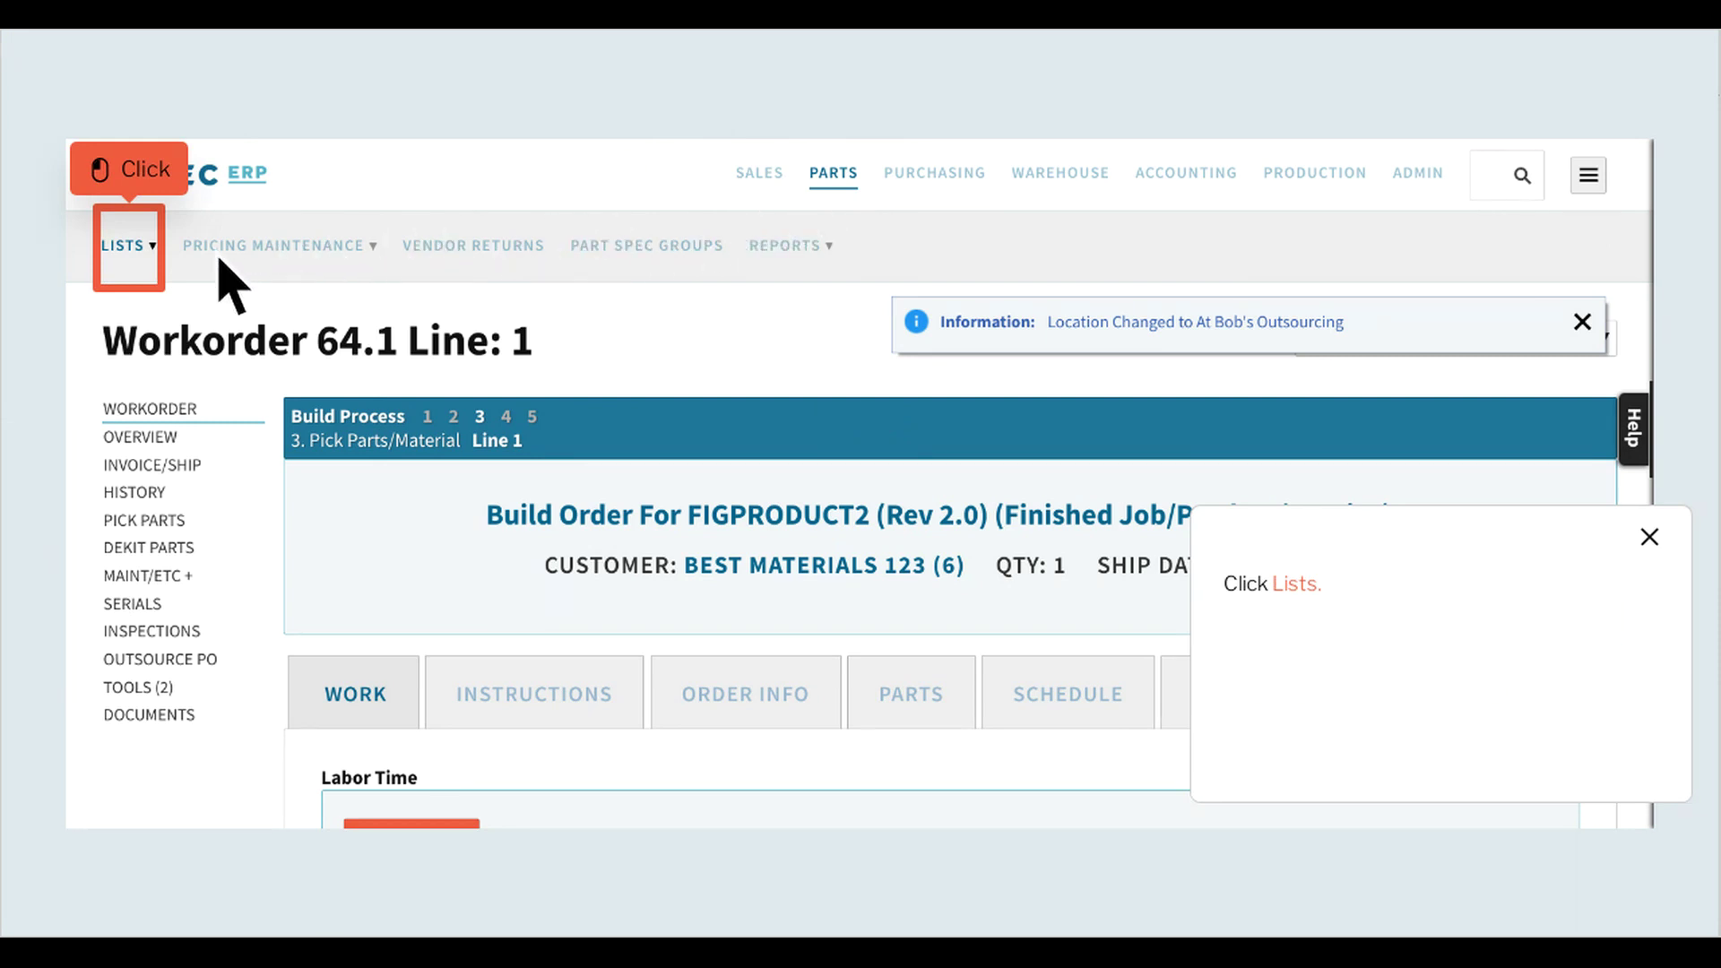
pyautogui.click(162, 264)
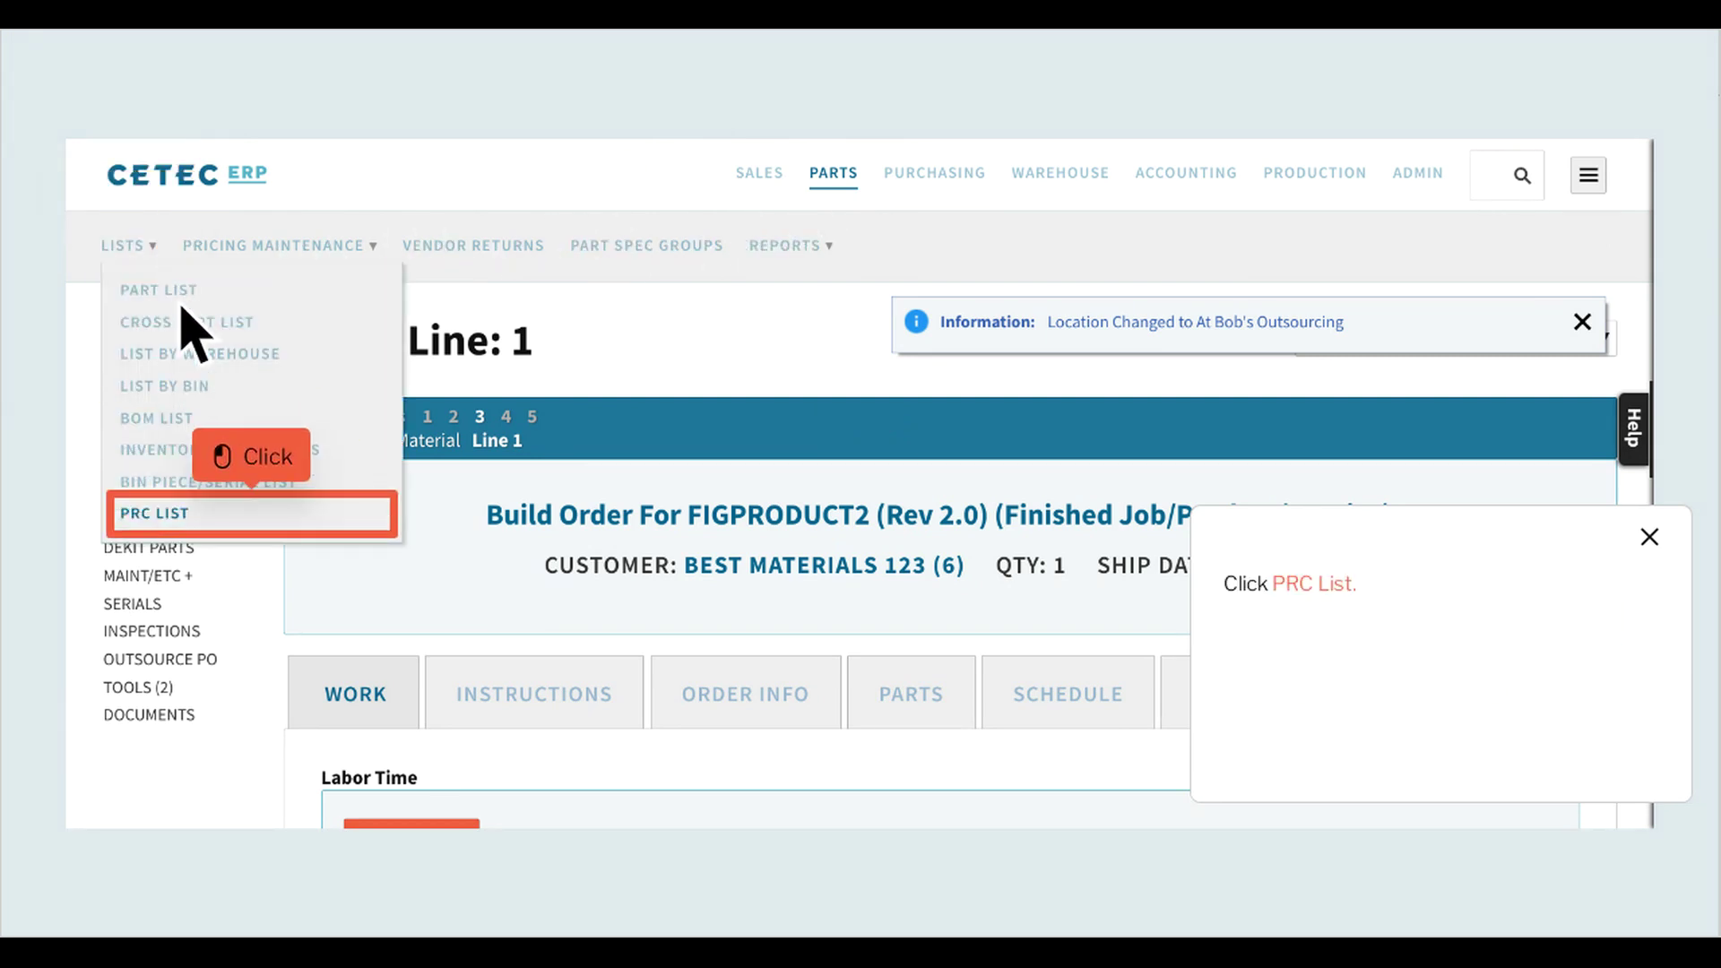
pyautogui.click(269, 515)
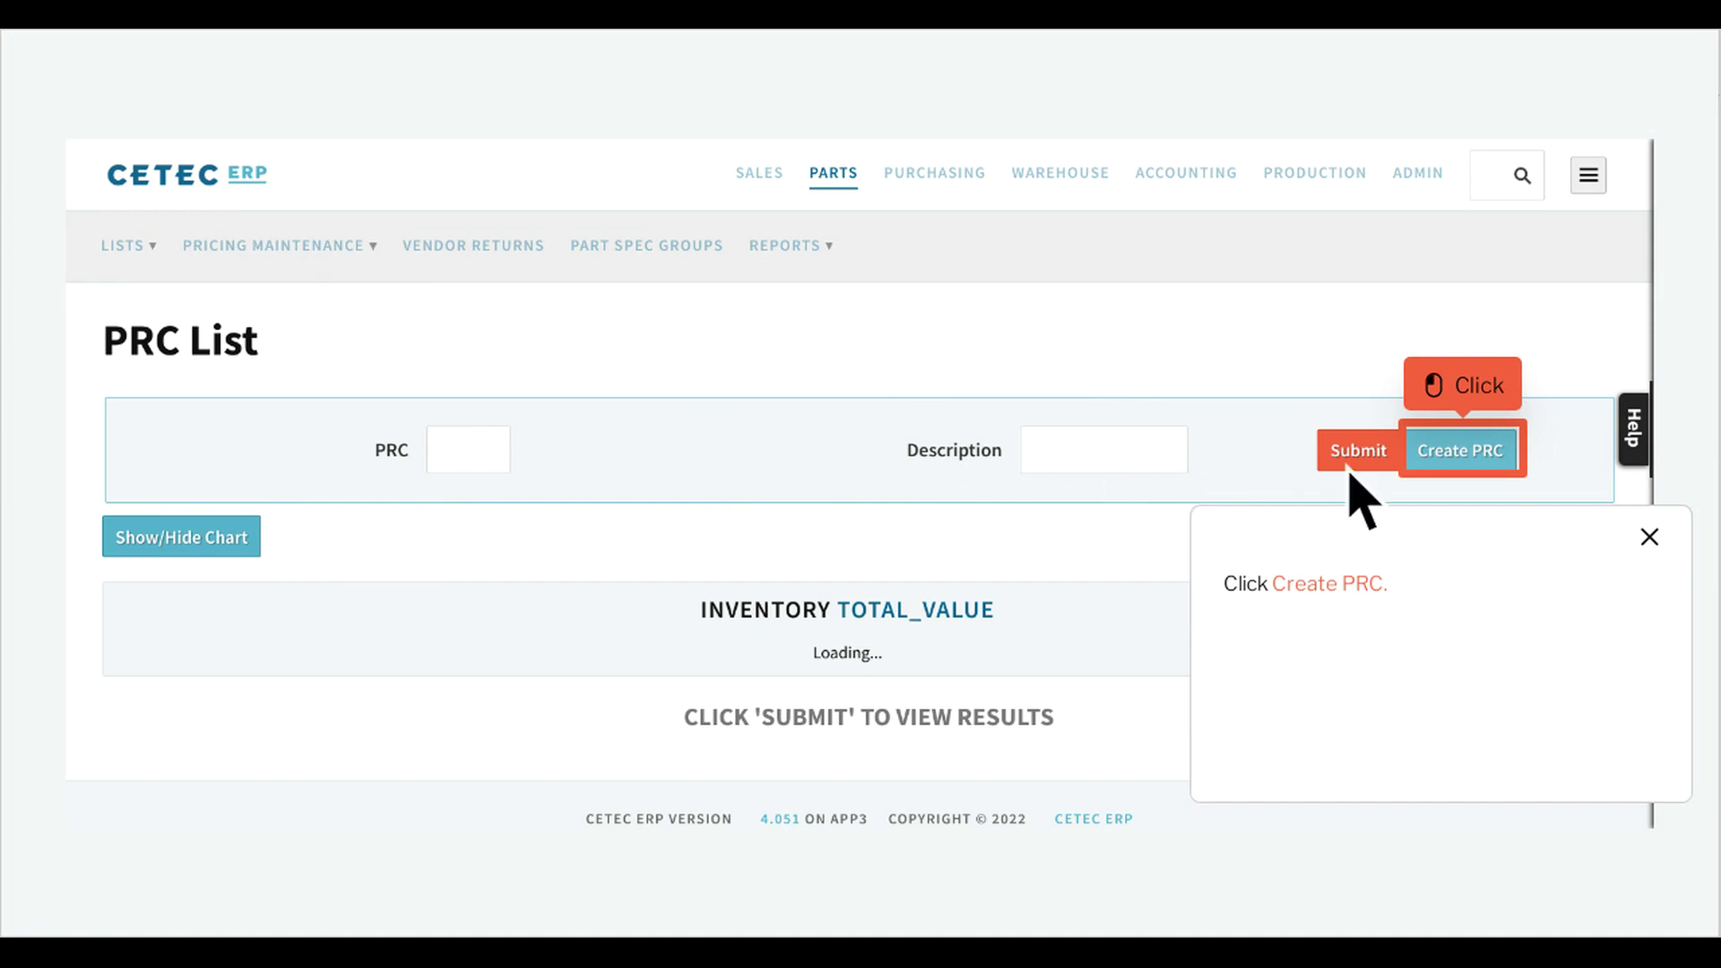
pyautogui.click(1461, 451)
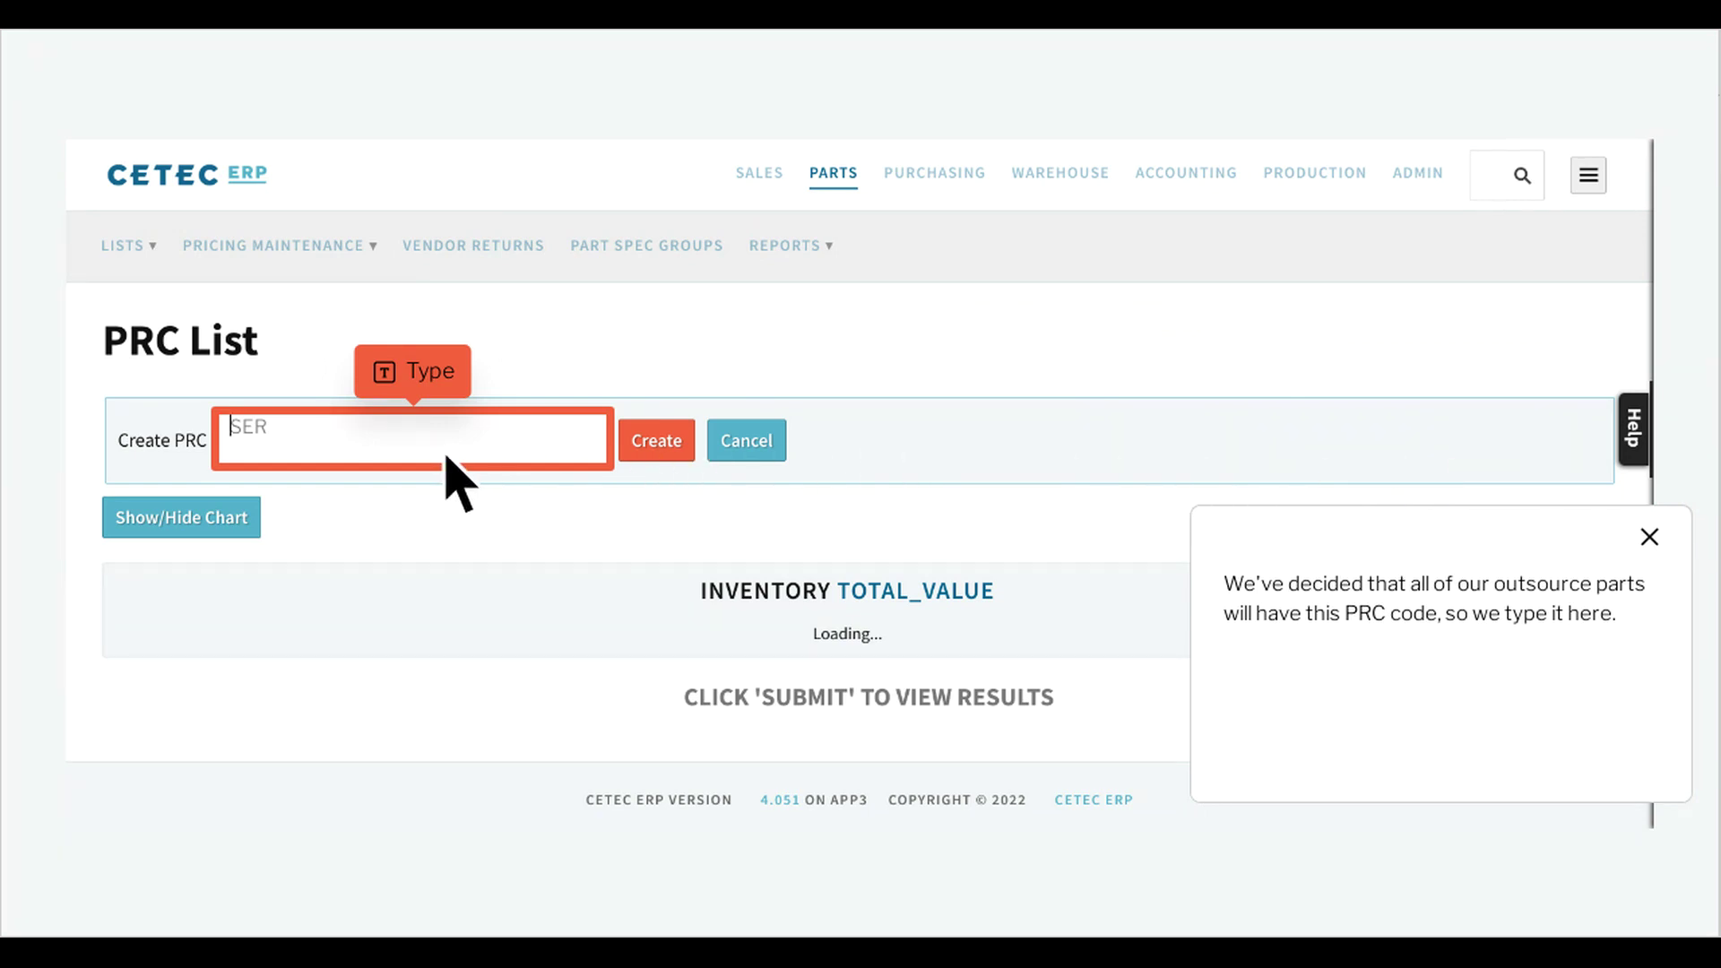
pyautogui.write('SER')
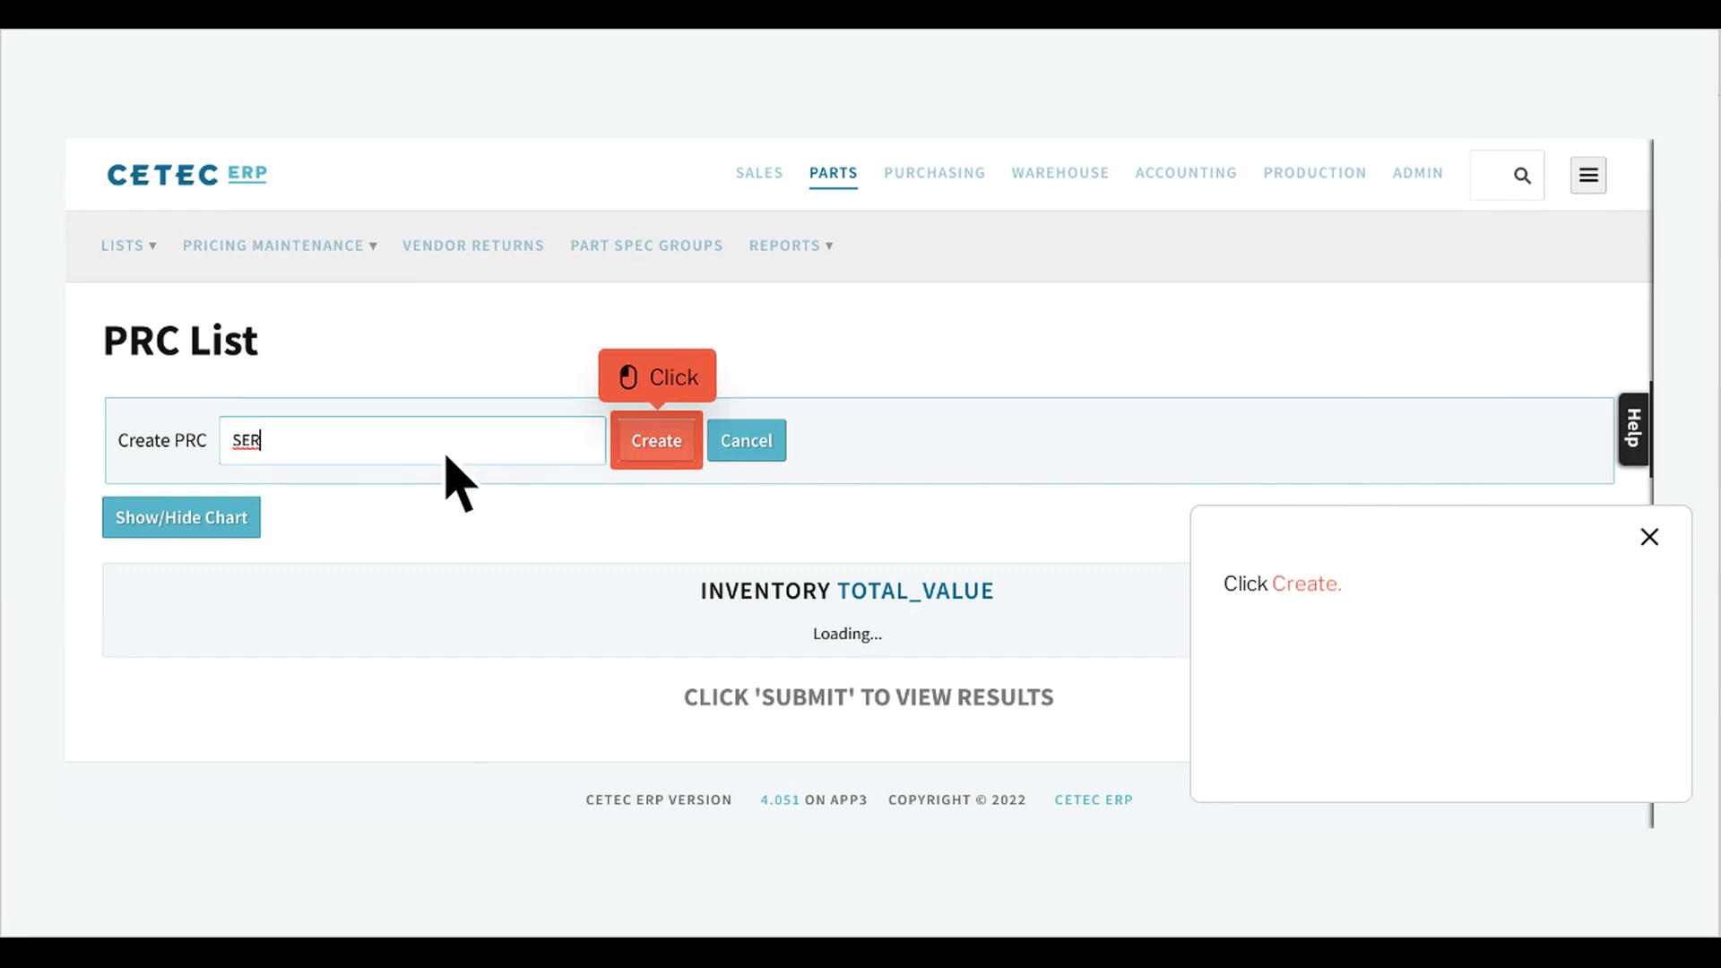
# - Create the SER PRC code and give it the description 'outsourcing service'
pyautogui.click(657, 440)
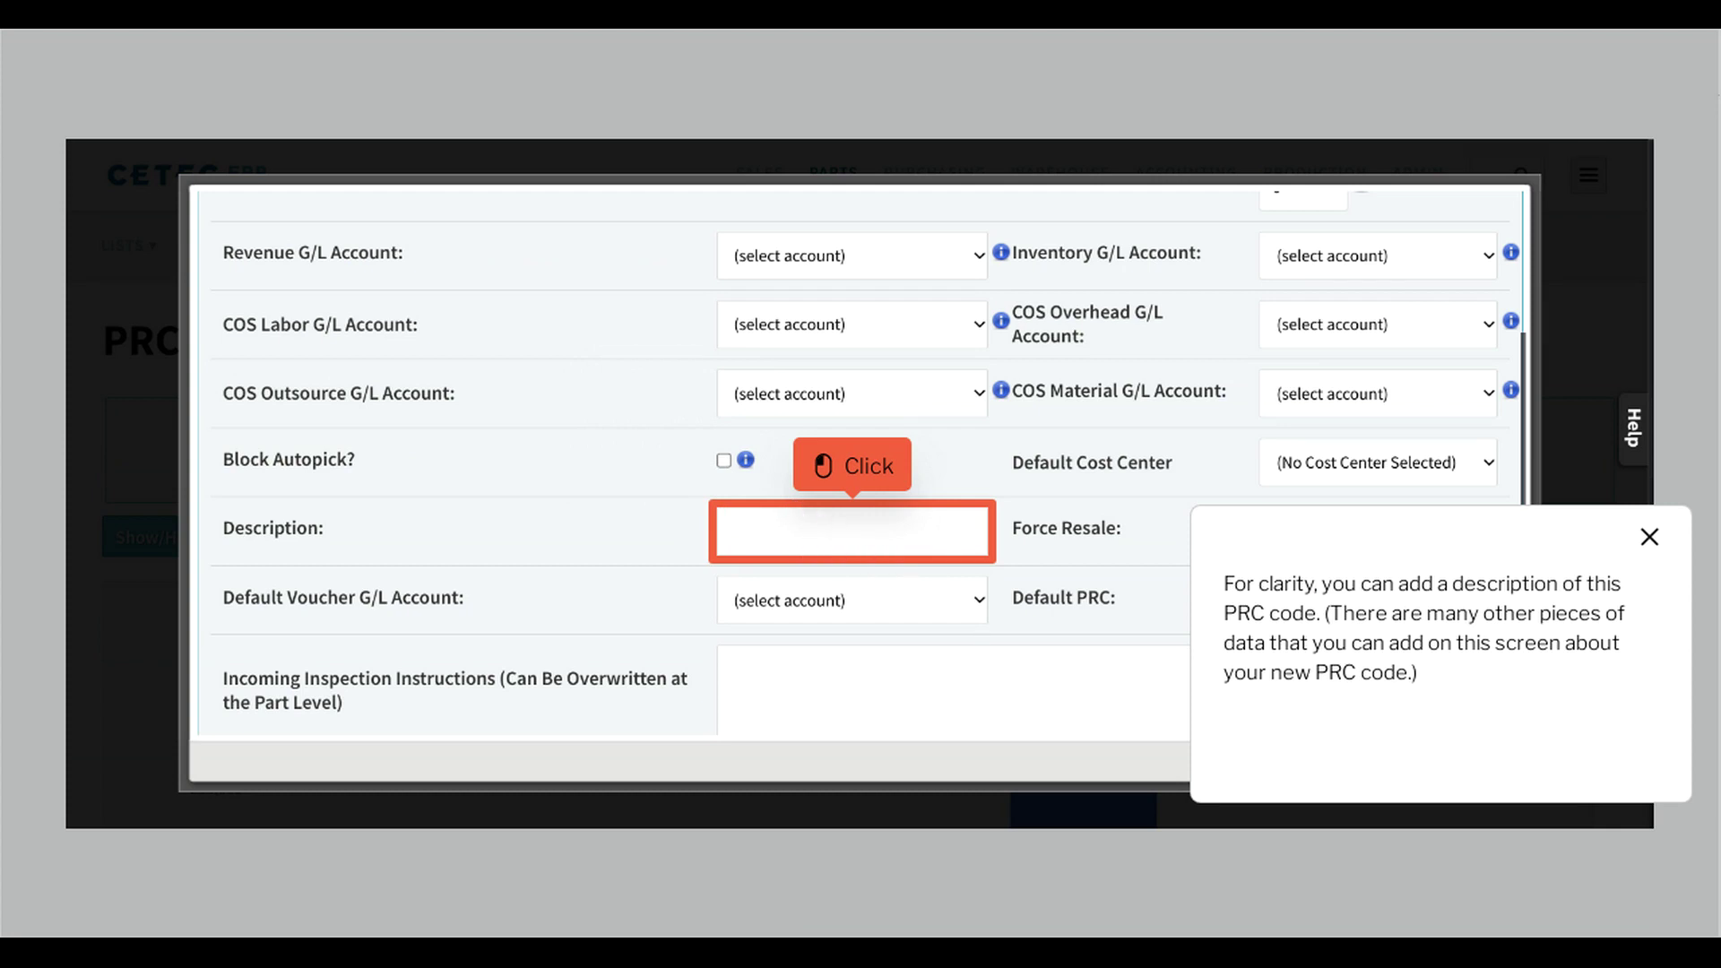
pyautogui.click(884, 549)
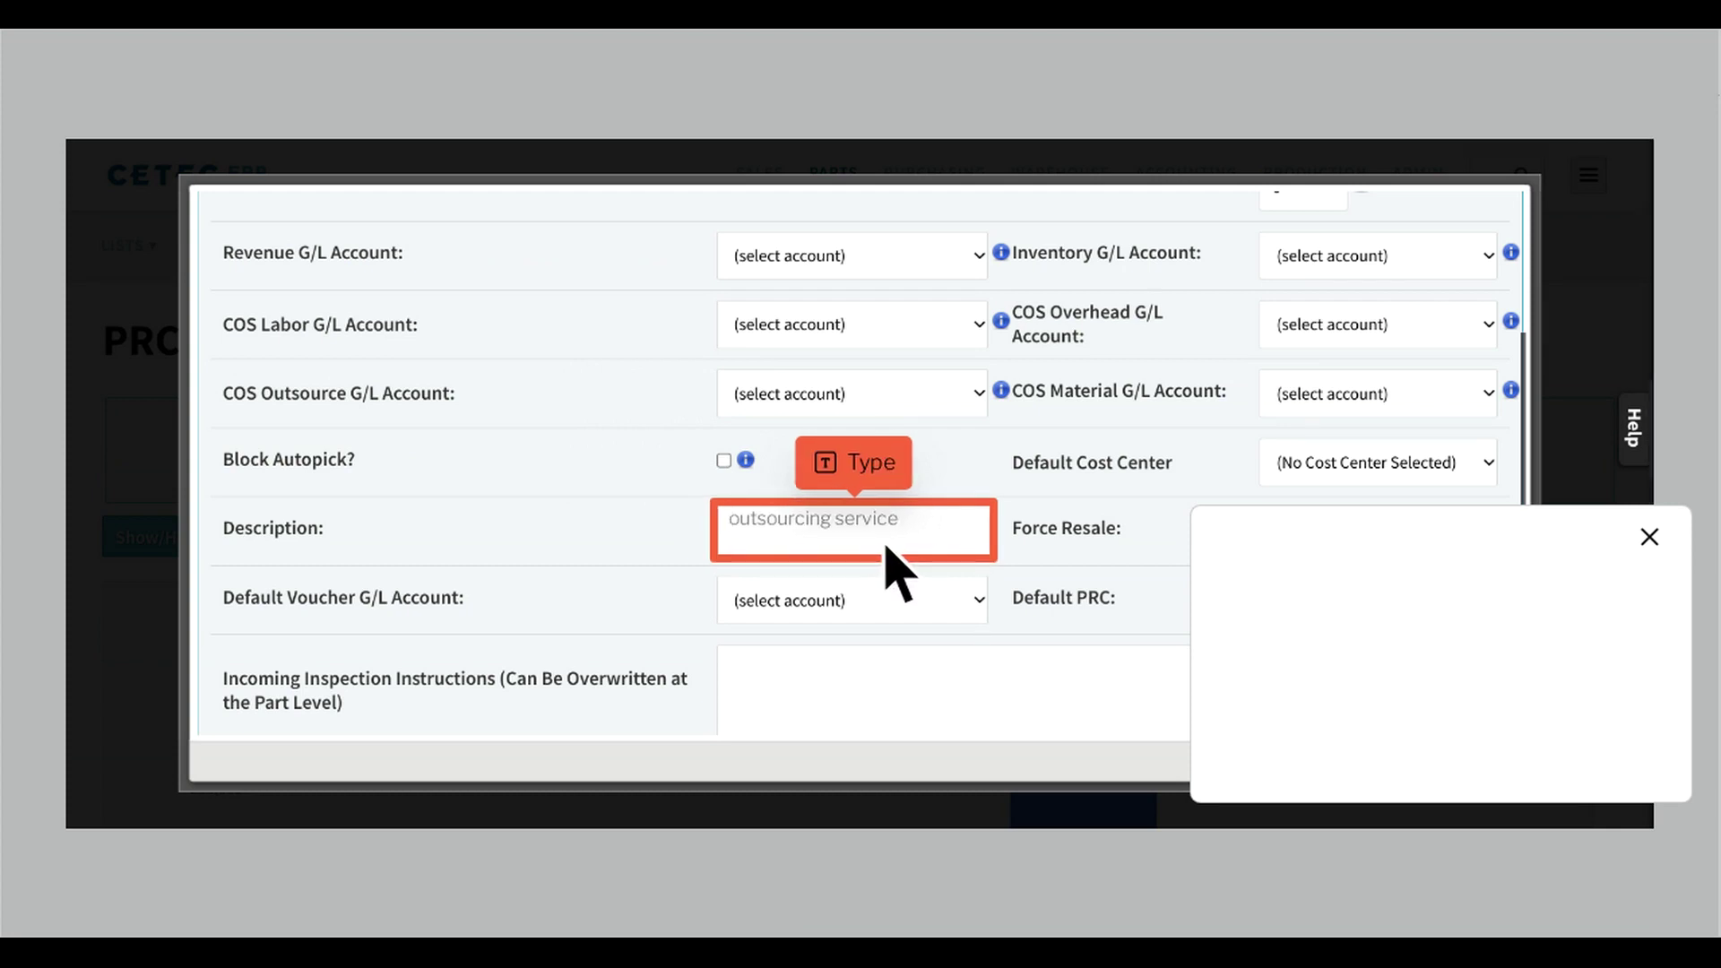
pyautogui.write('outsourcing service')
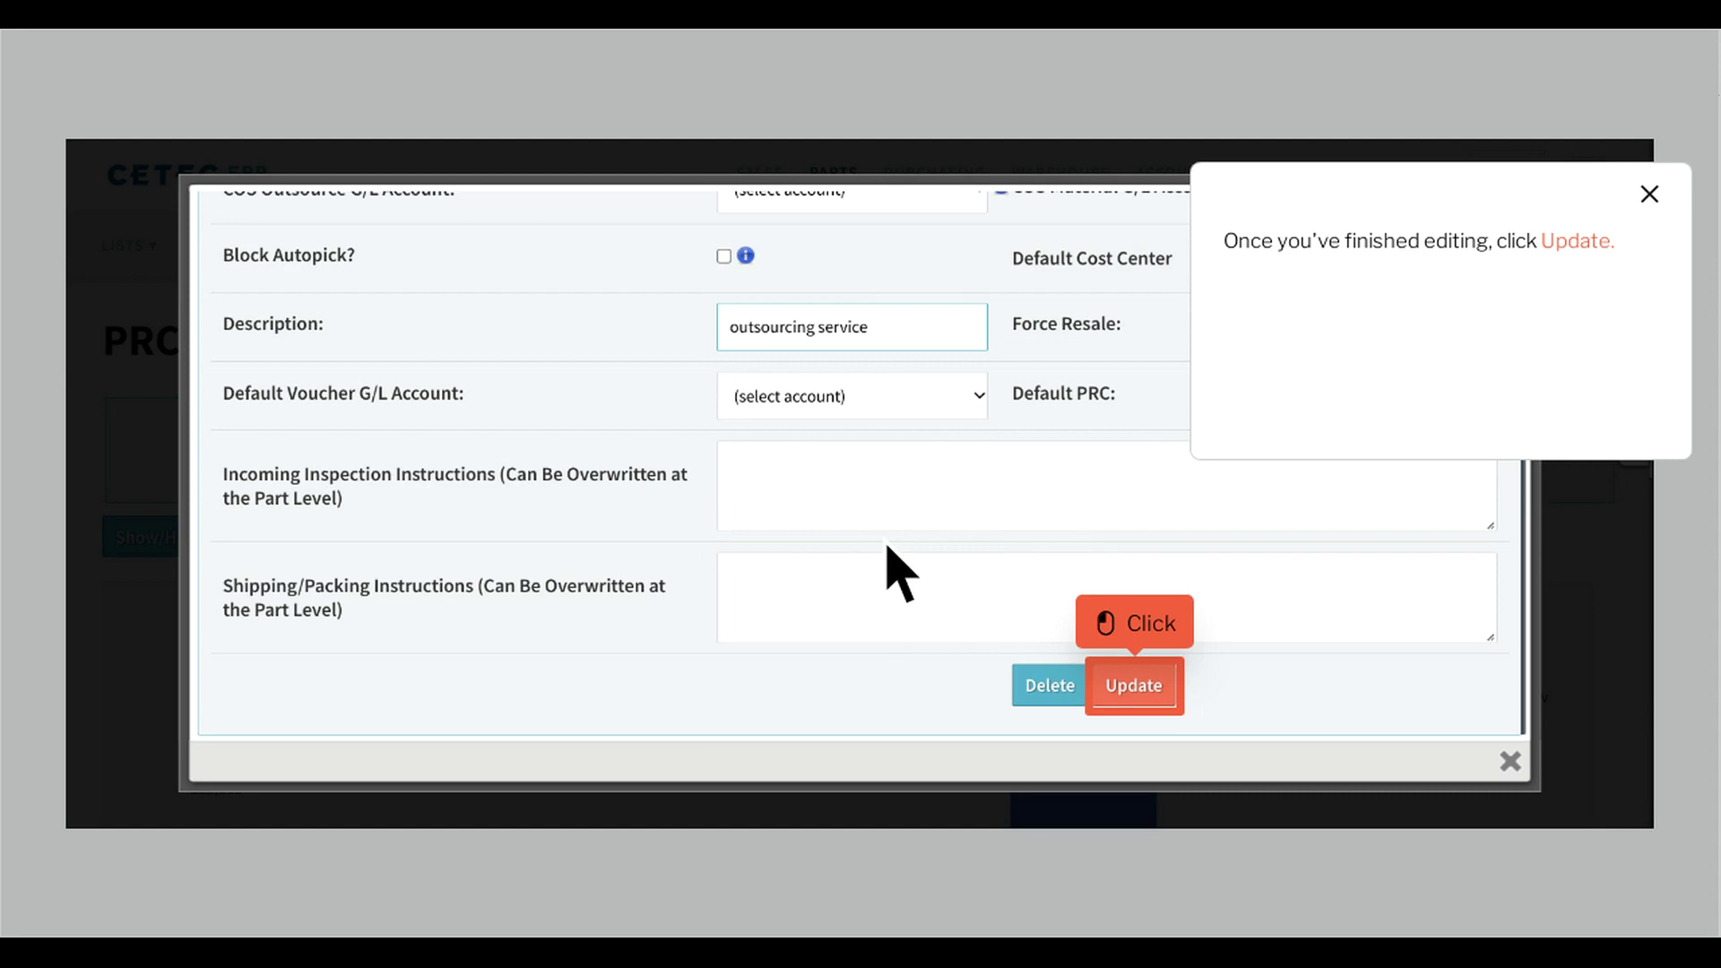
pyautogui.click(1167, 703)
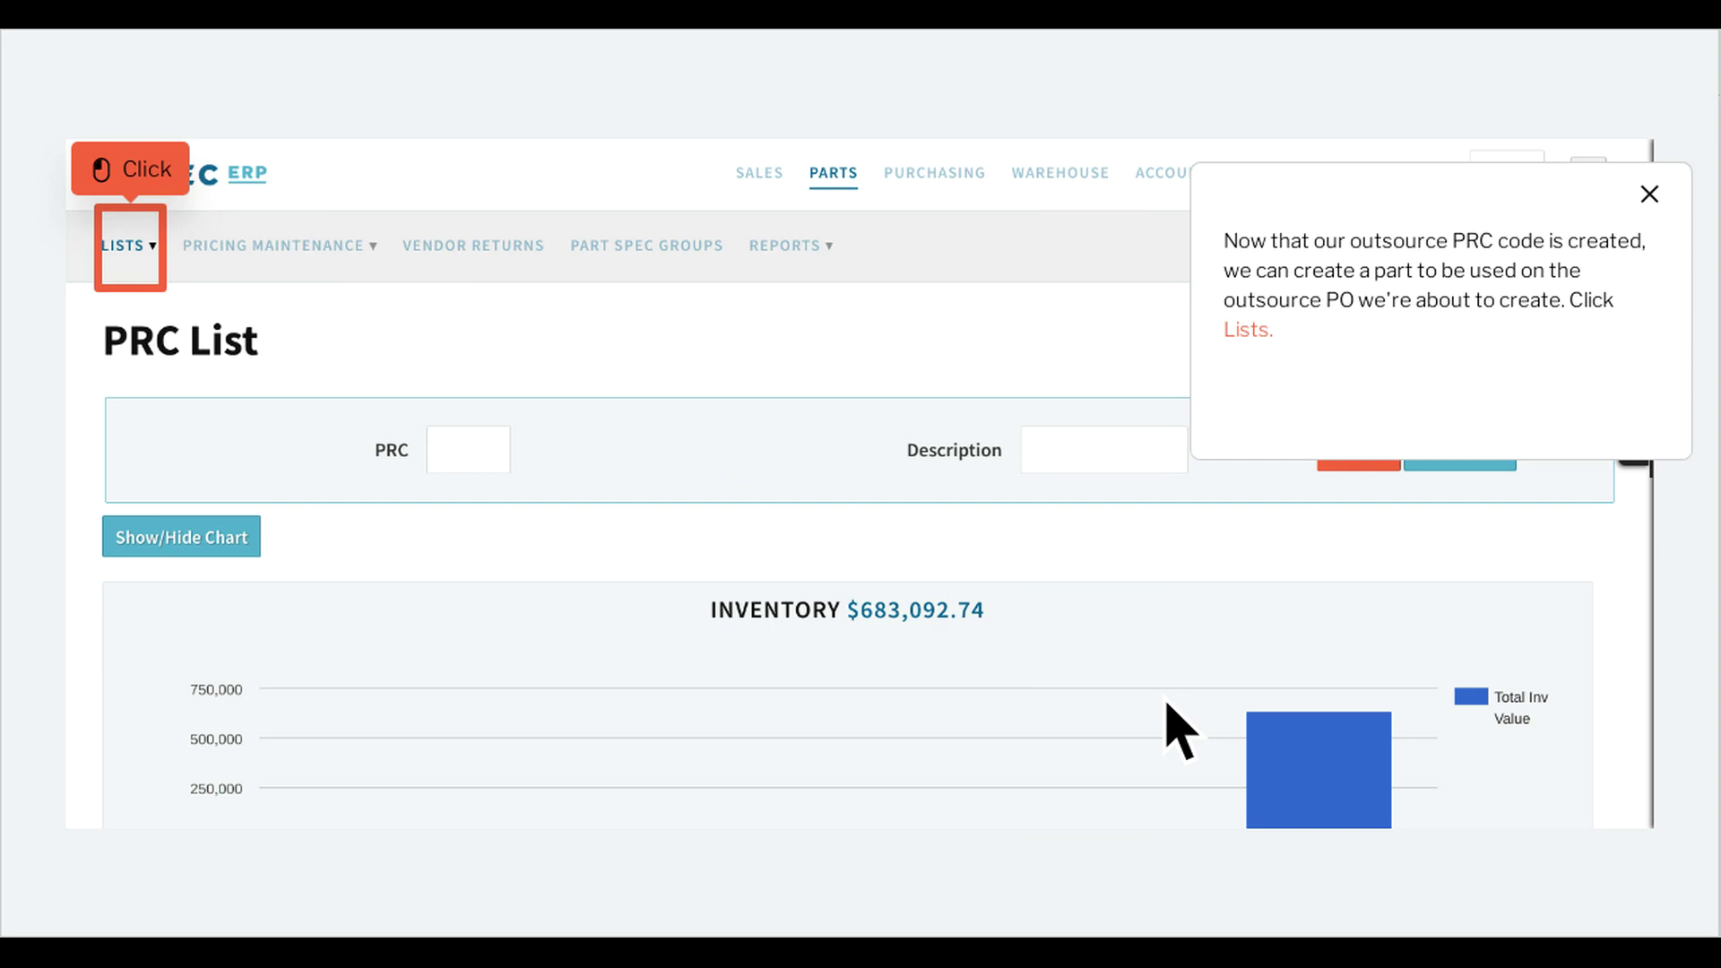
# - Create new part SER1000 with PRC SER, location Outsource Mfg (OM), description 'Tiny Home Assembly'
pyautogui.click(162, 263)
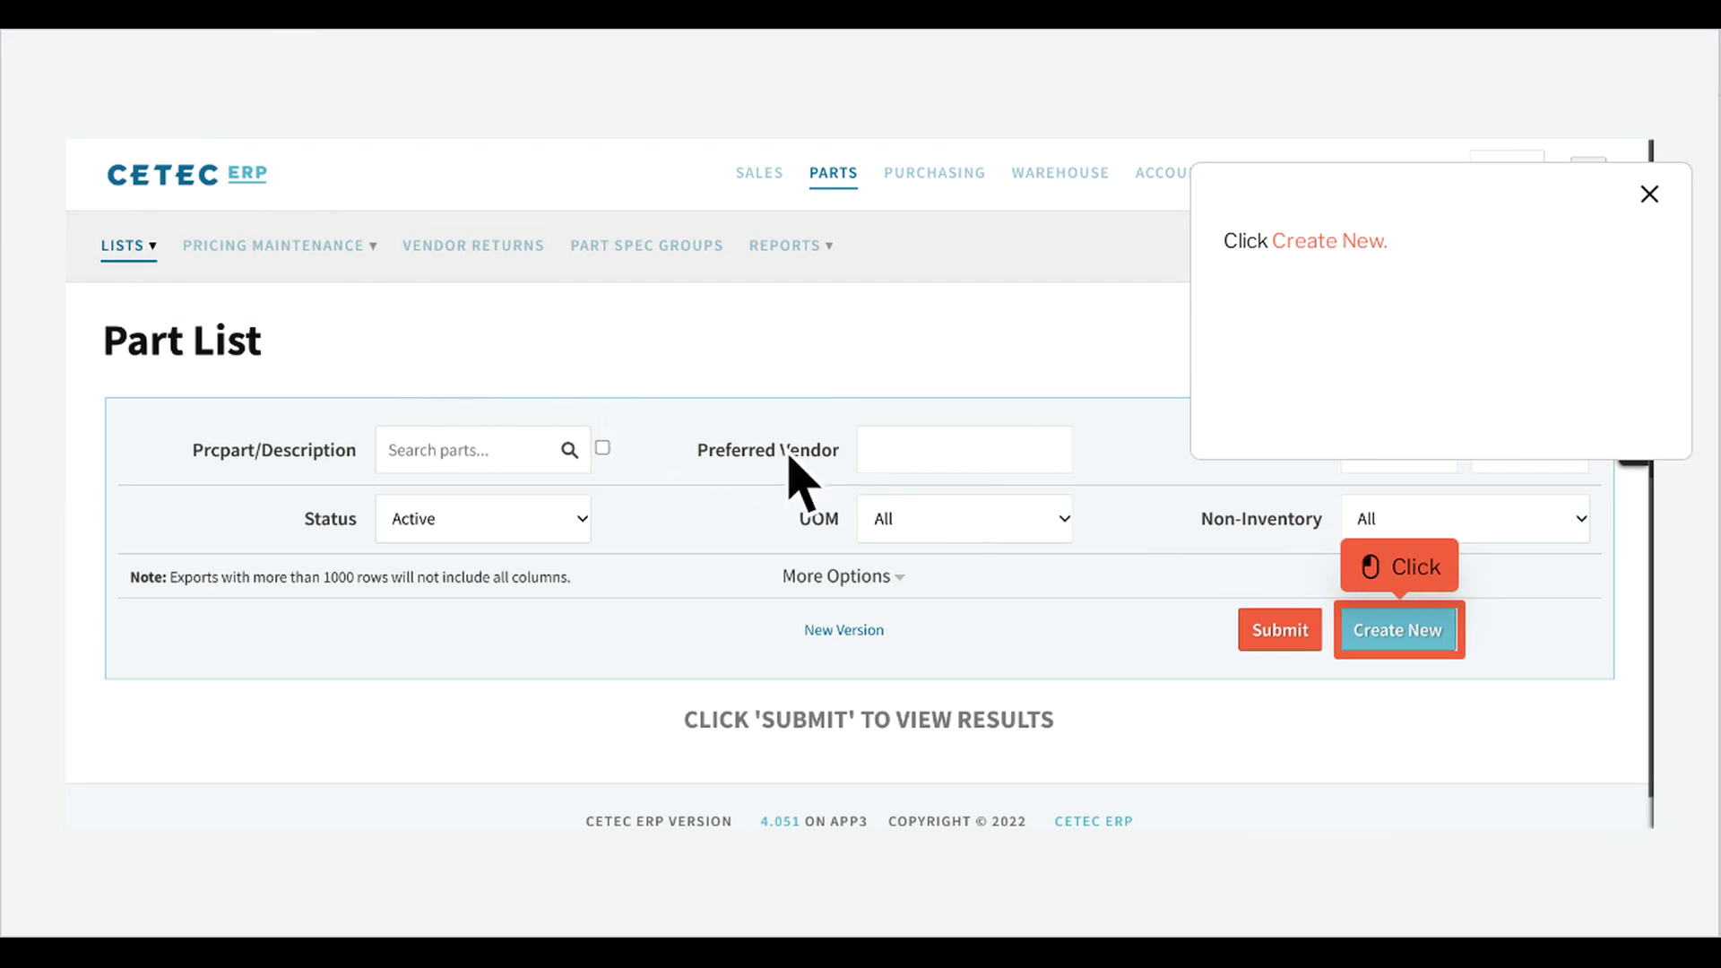
pyautogui.click(1431, 649)
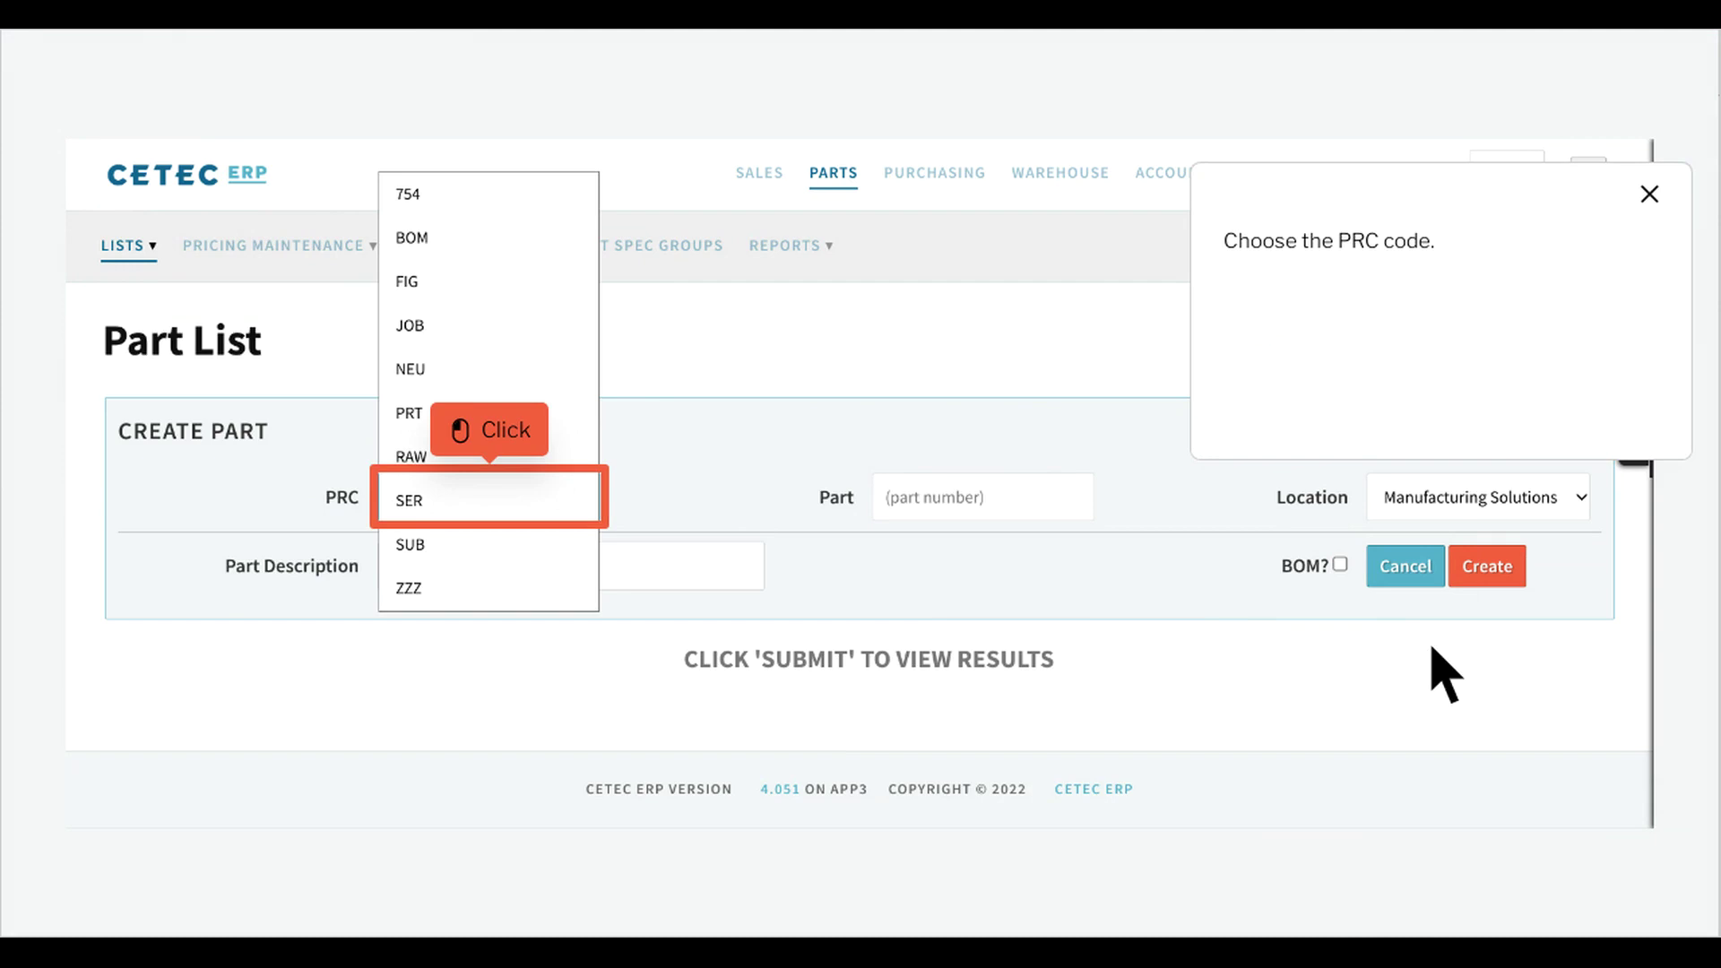
pyautogui.click(523, 515)
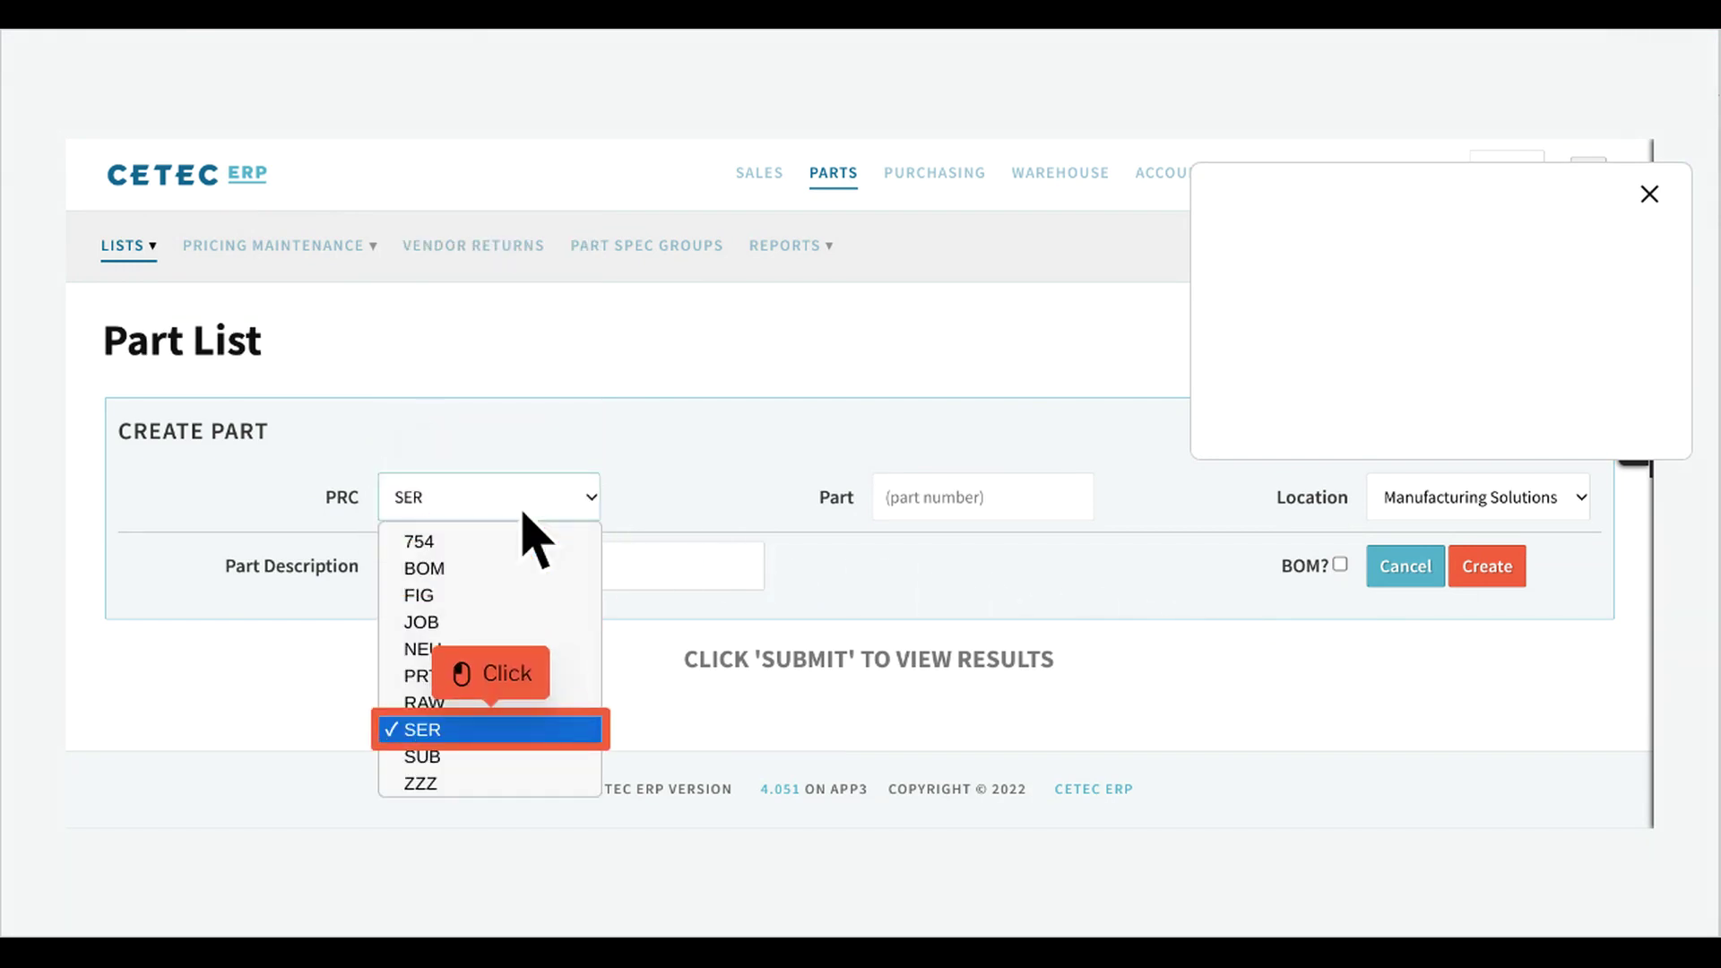
pyautogui.click(522, 737)
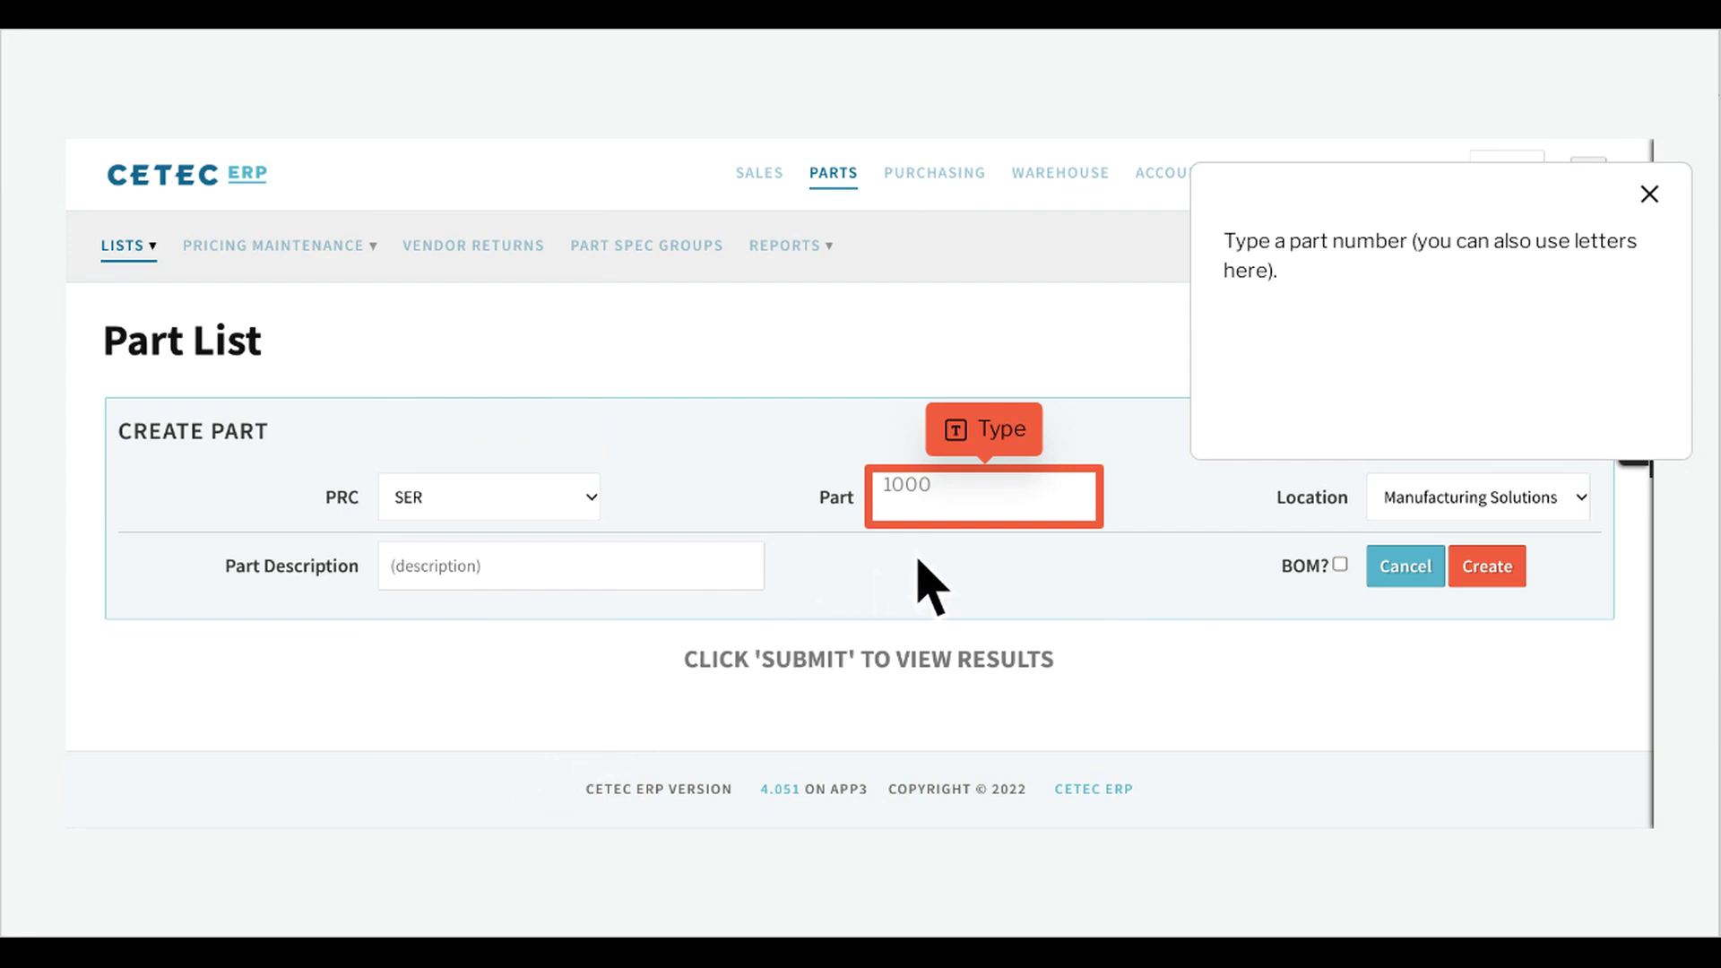
pyautogui.write('1000')
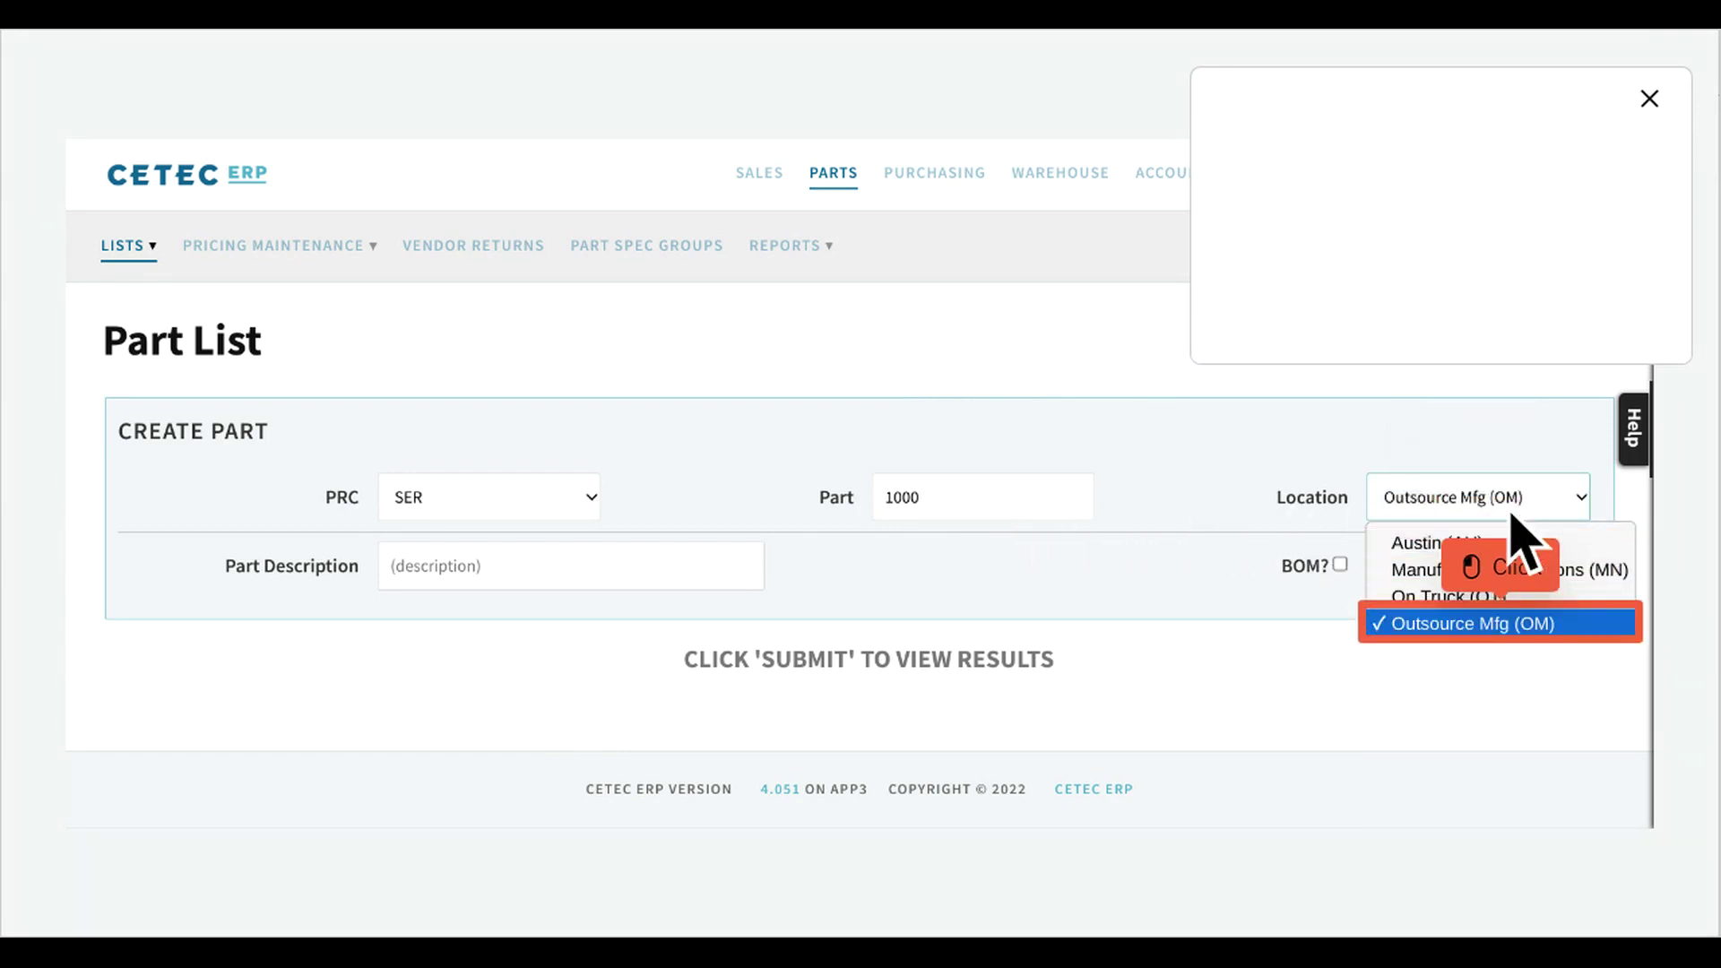
pyautogui.click(1534, 624)
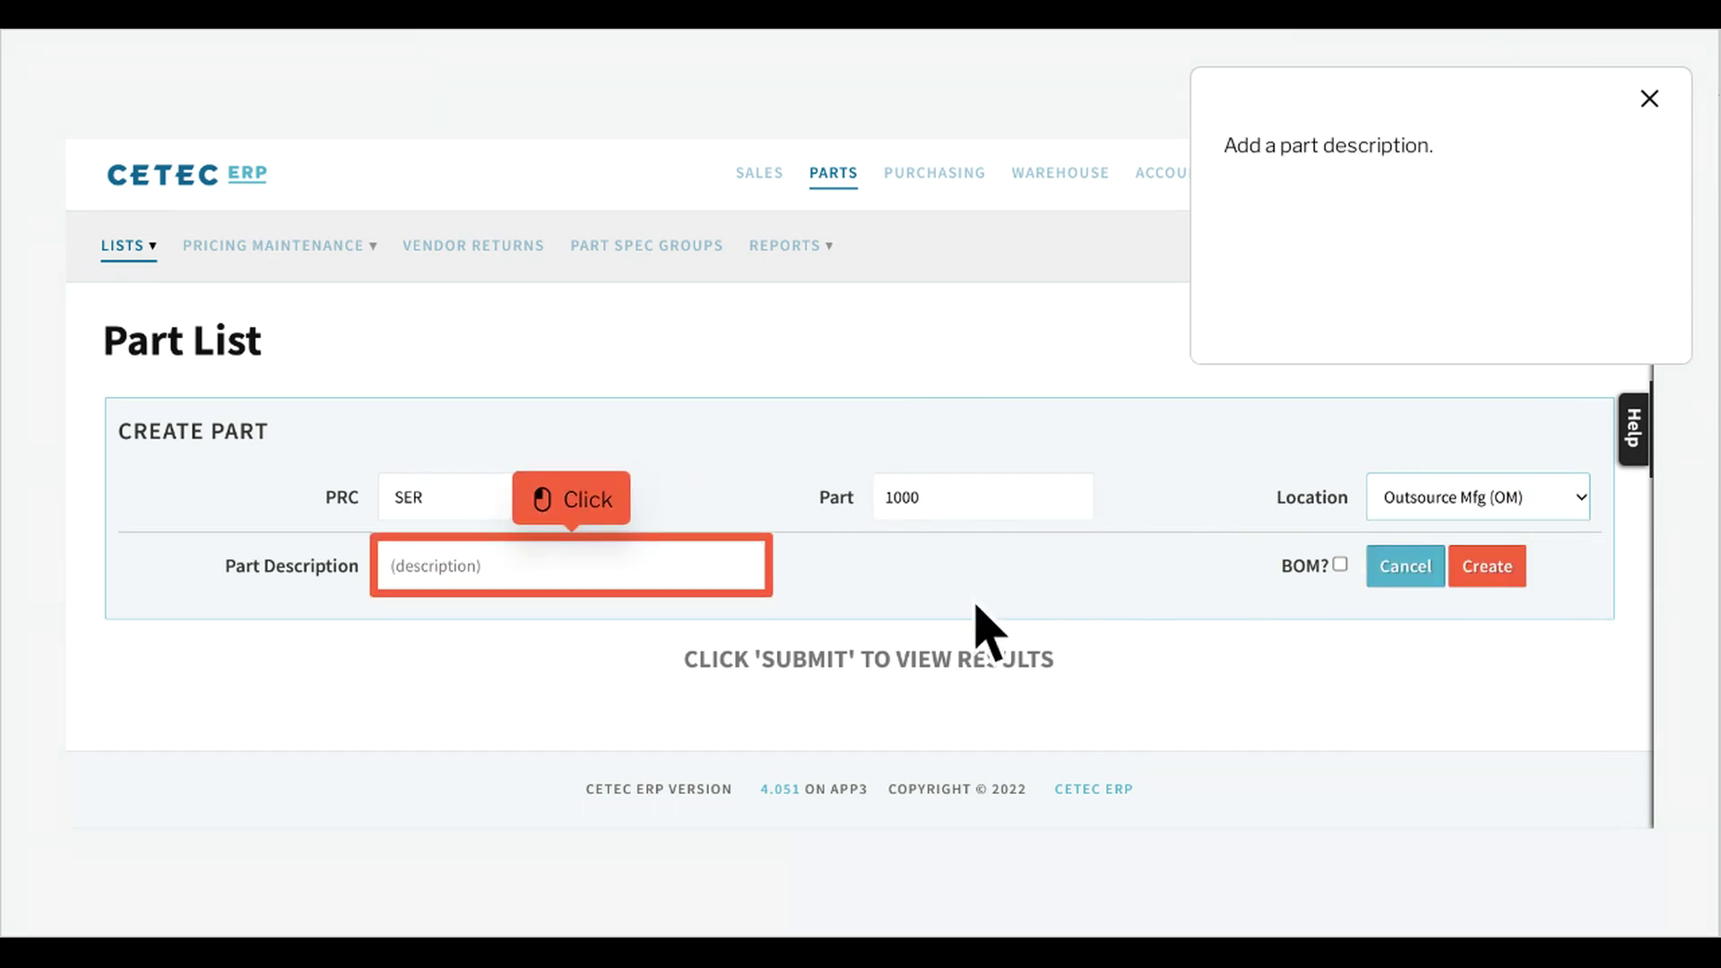
pyautogui.click(604, 583)
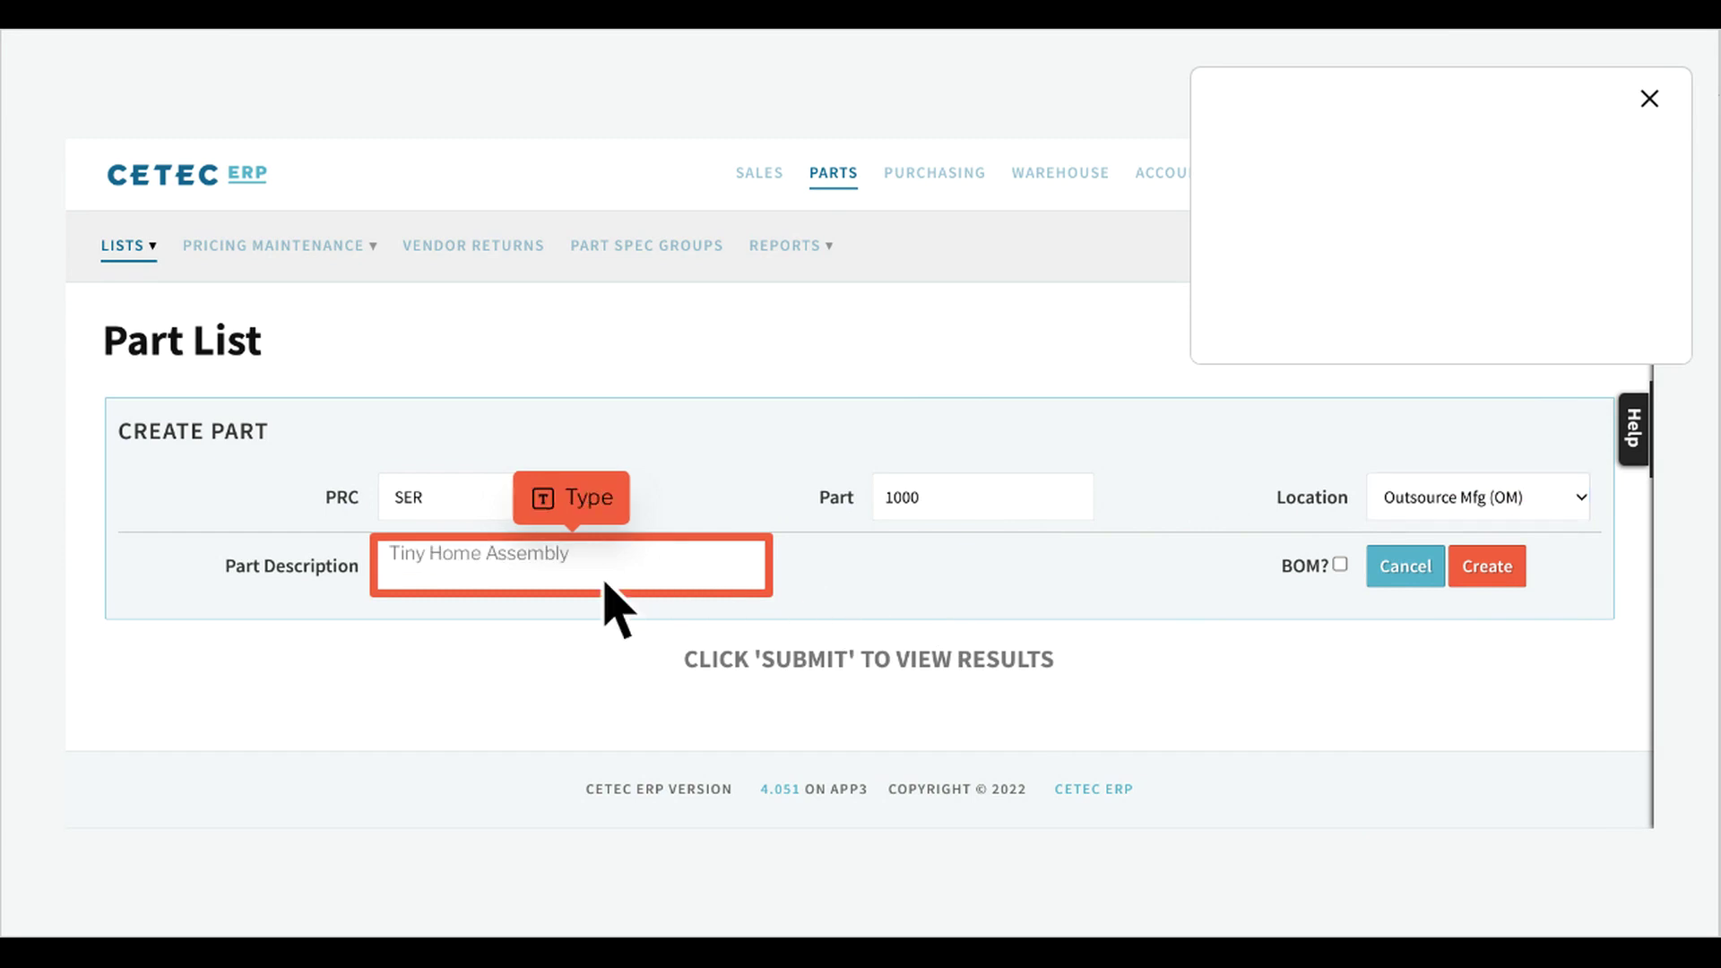
pyautogui.write('Tiny Home Assembly')
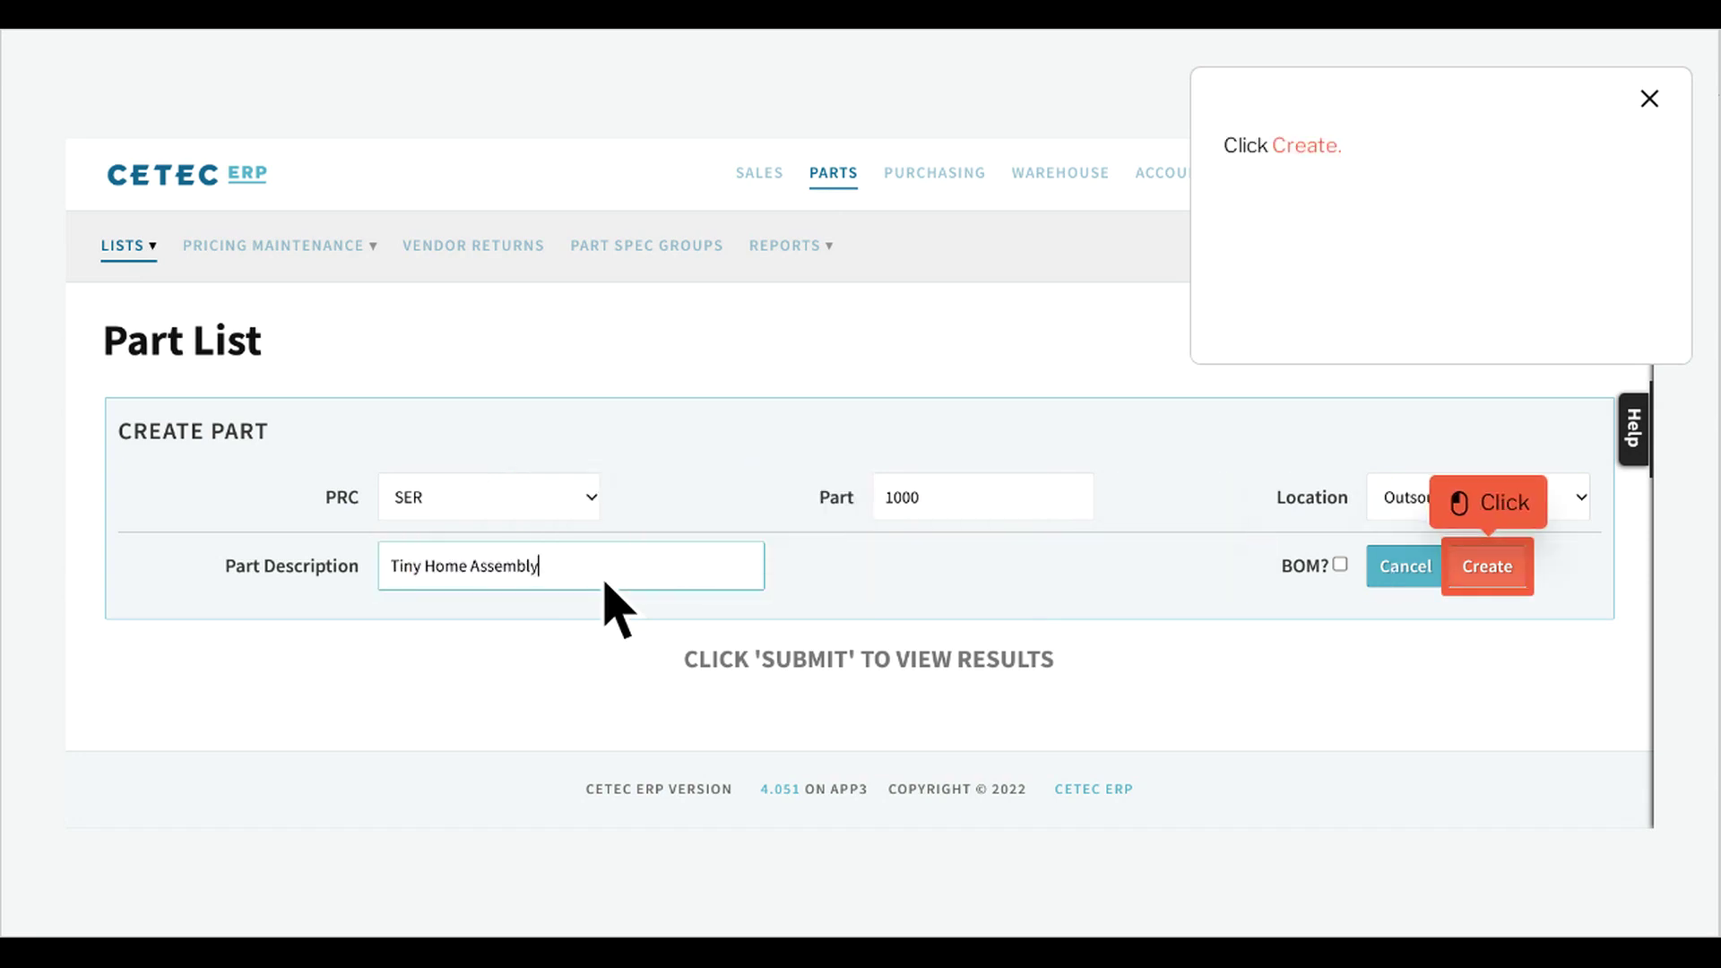
pyautogui.click(1521, 584)
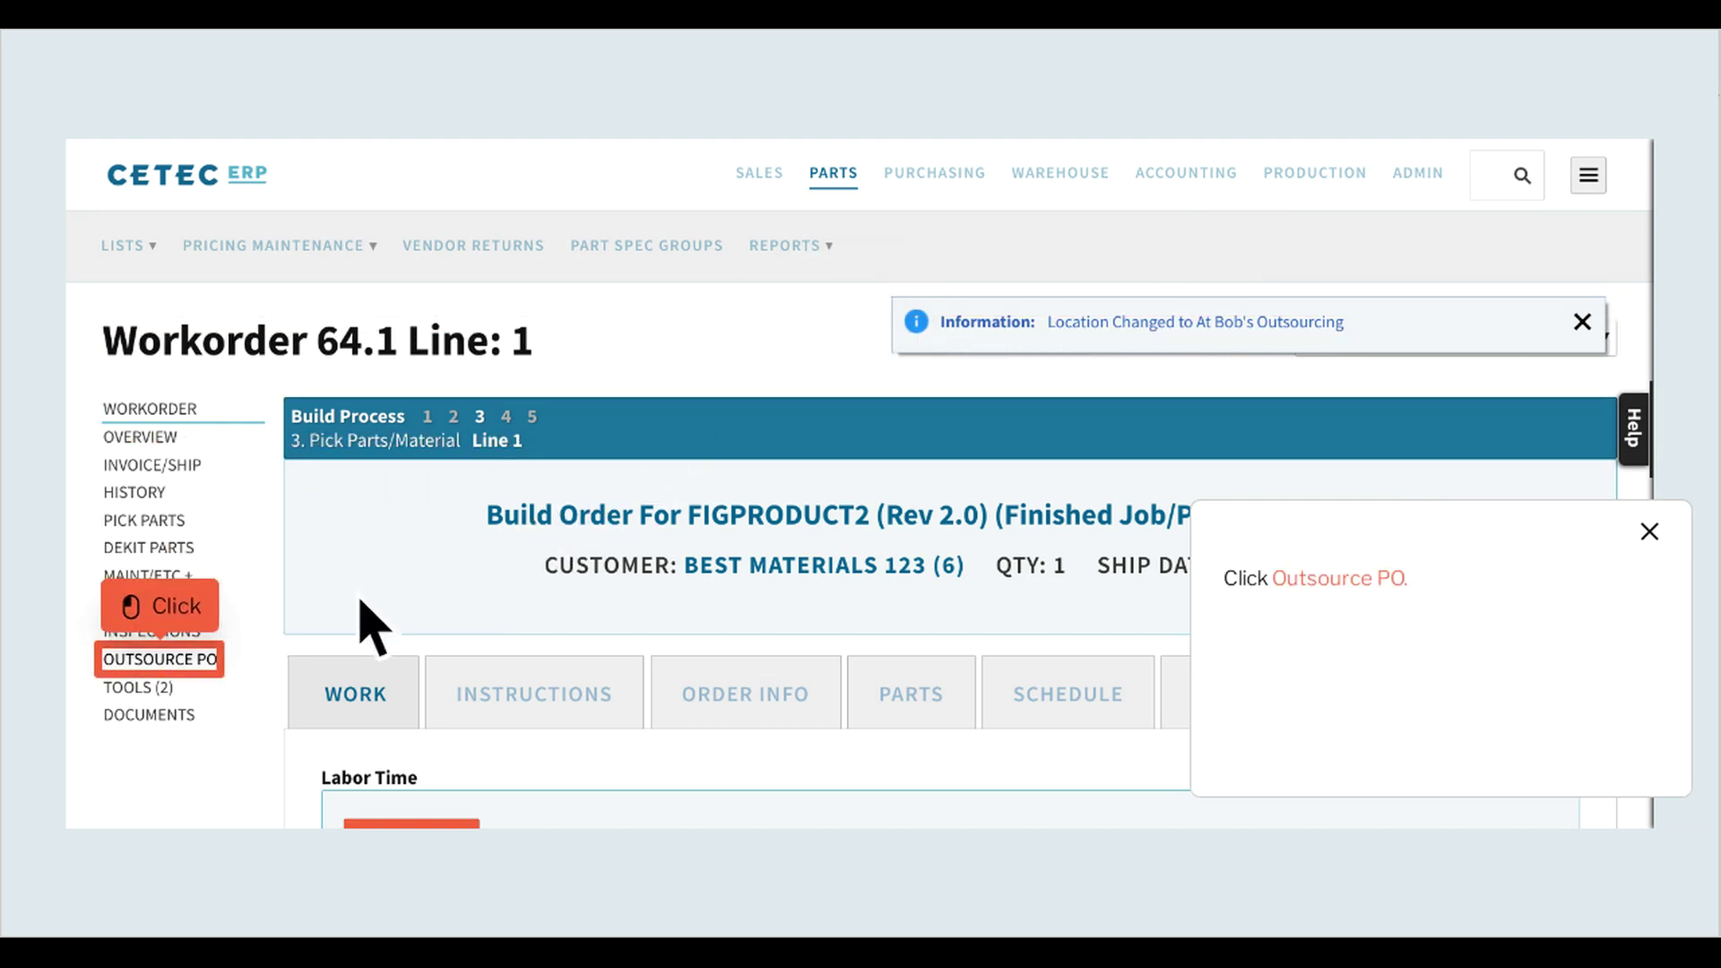
# - Create an outsource PO for Bob's Outsourcing with part SER1000 docking 2022-05-26, then view Order 64.1
pyautogui.click(193, 677)
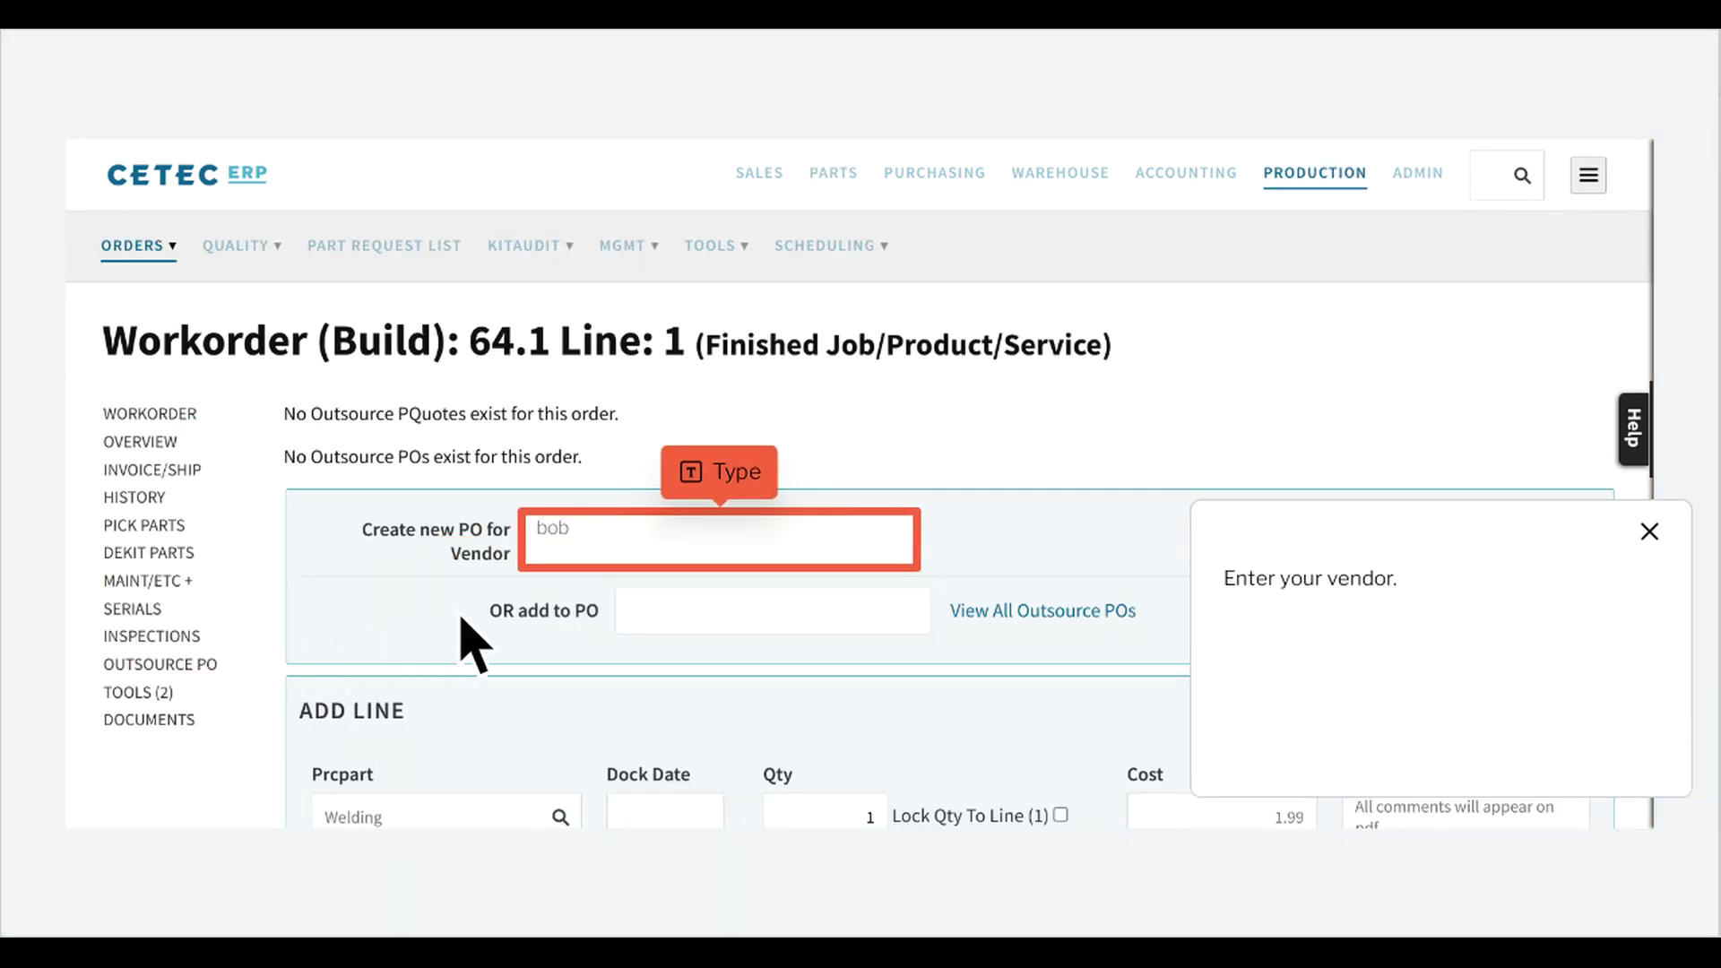
pyautogui.write('bob')
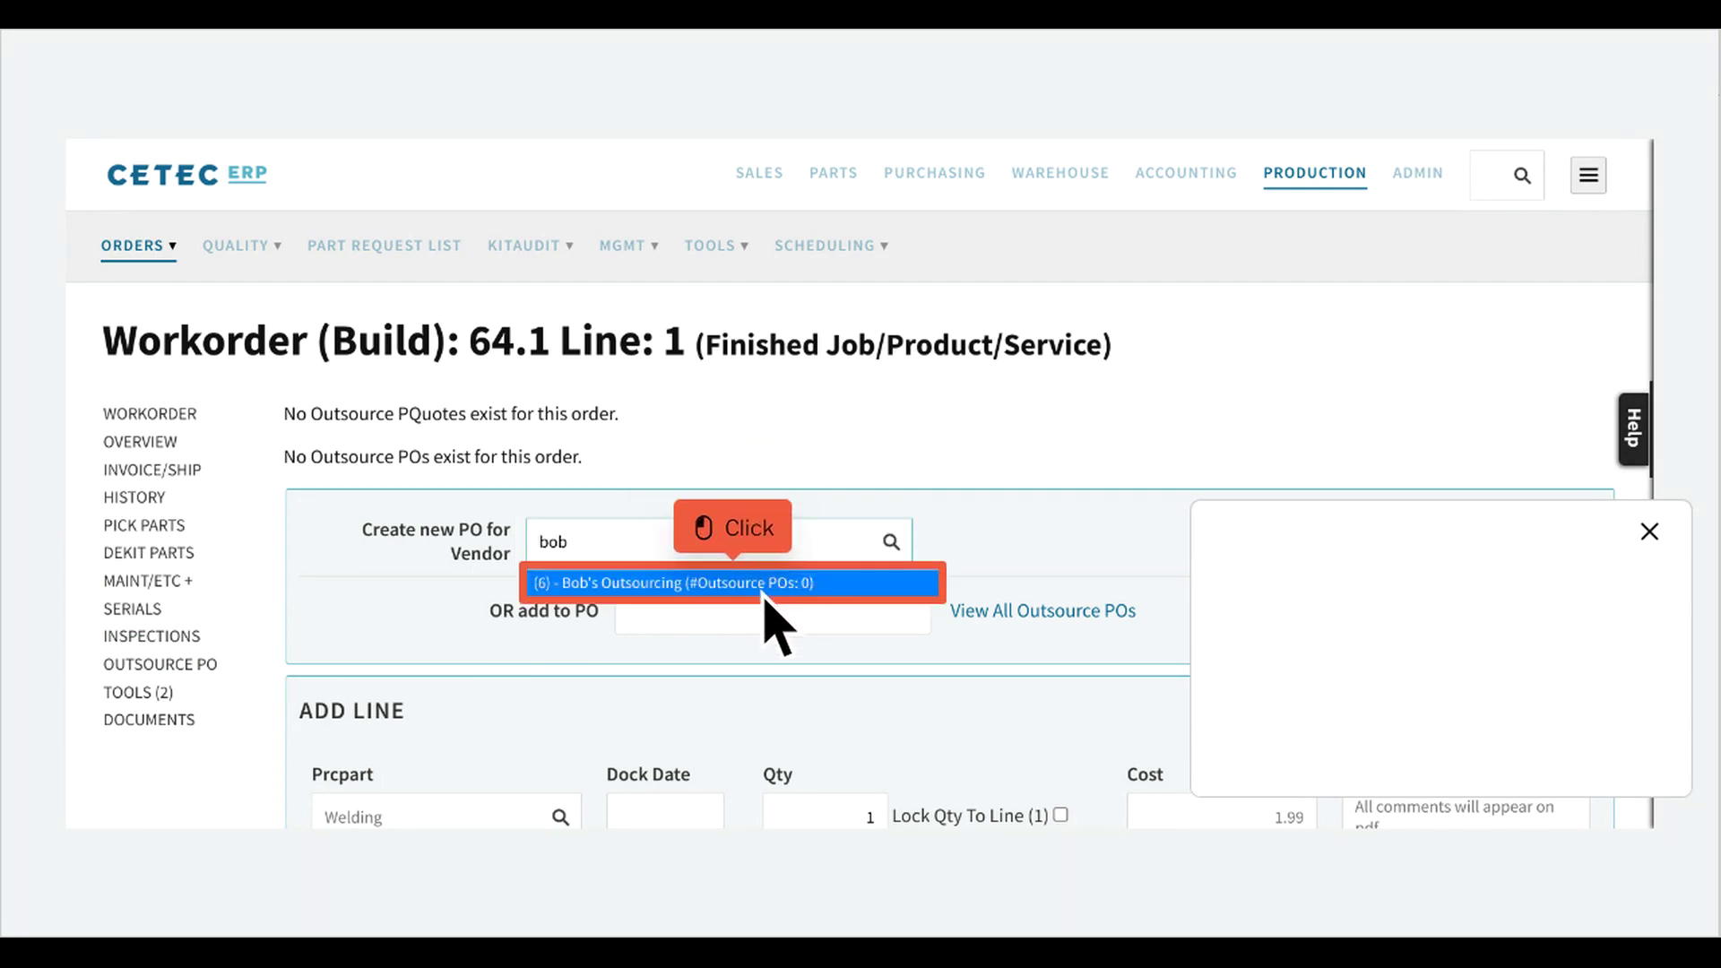
pyautogui.click(766, 593)
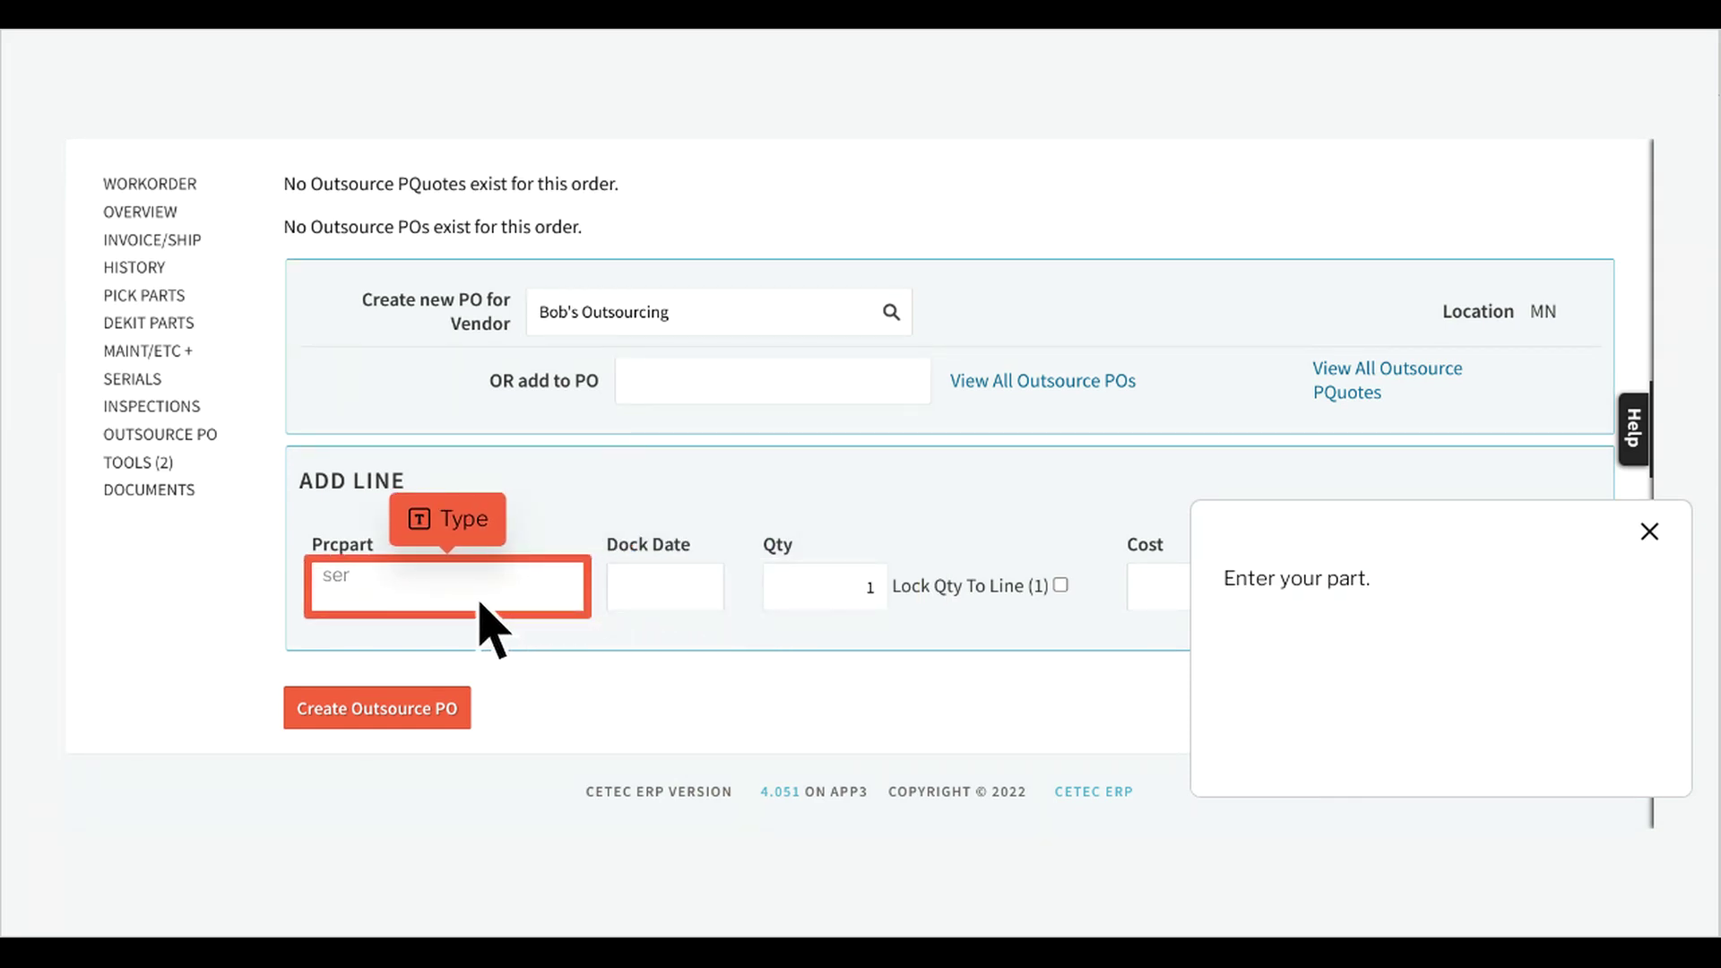
pyautogui.write('ser')
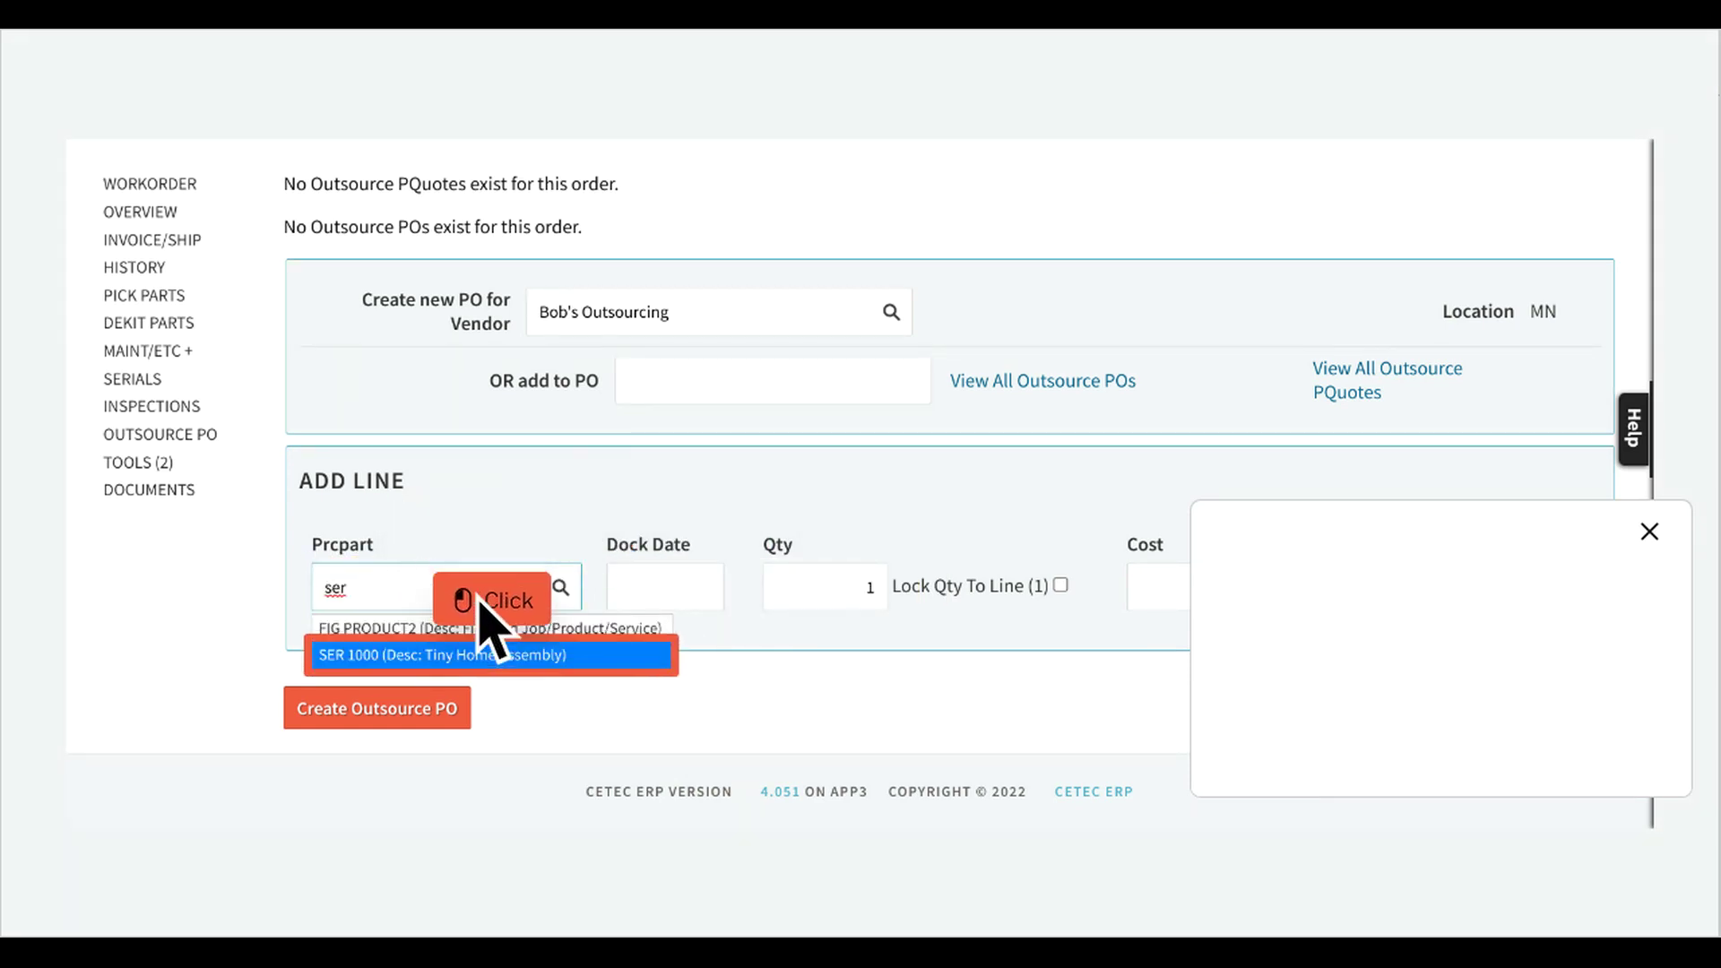
pyautogui.click(524, 668)
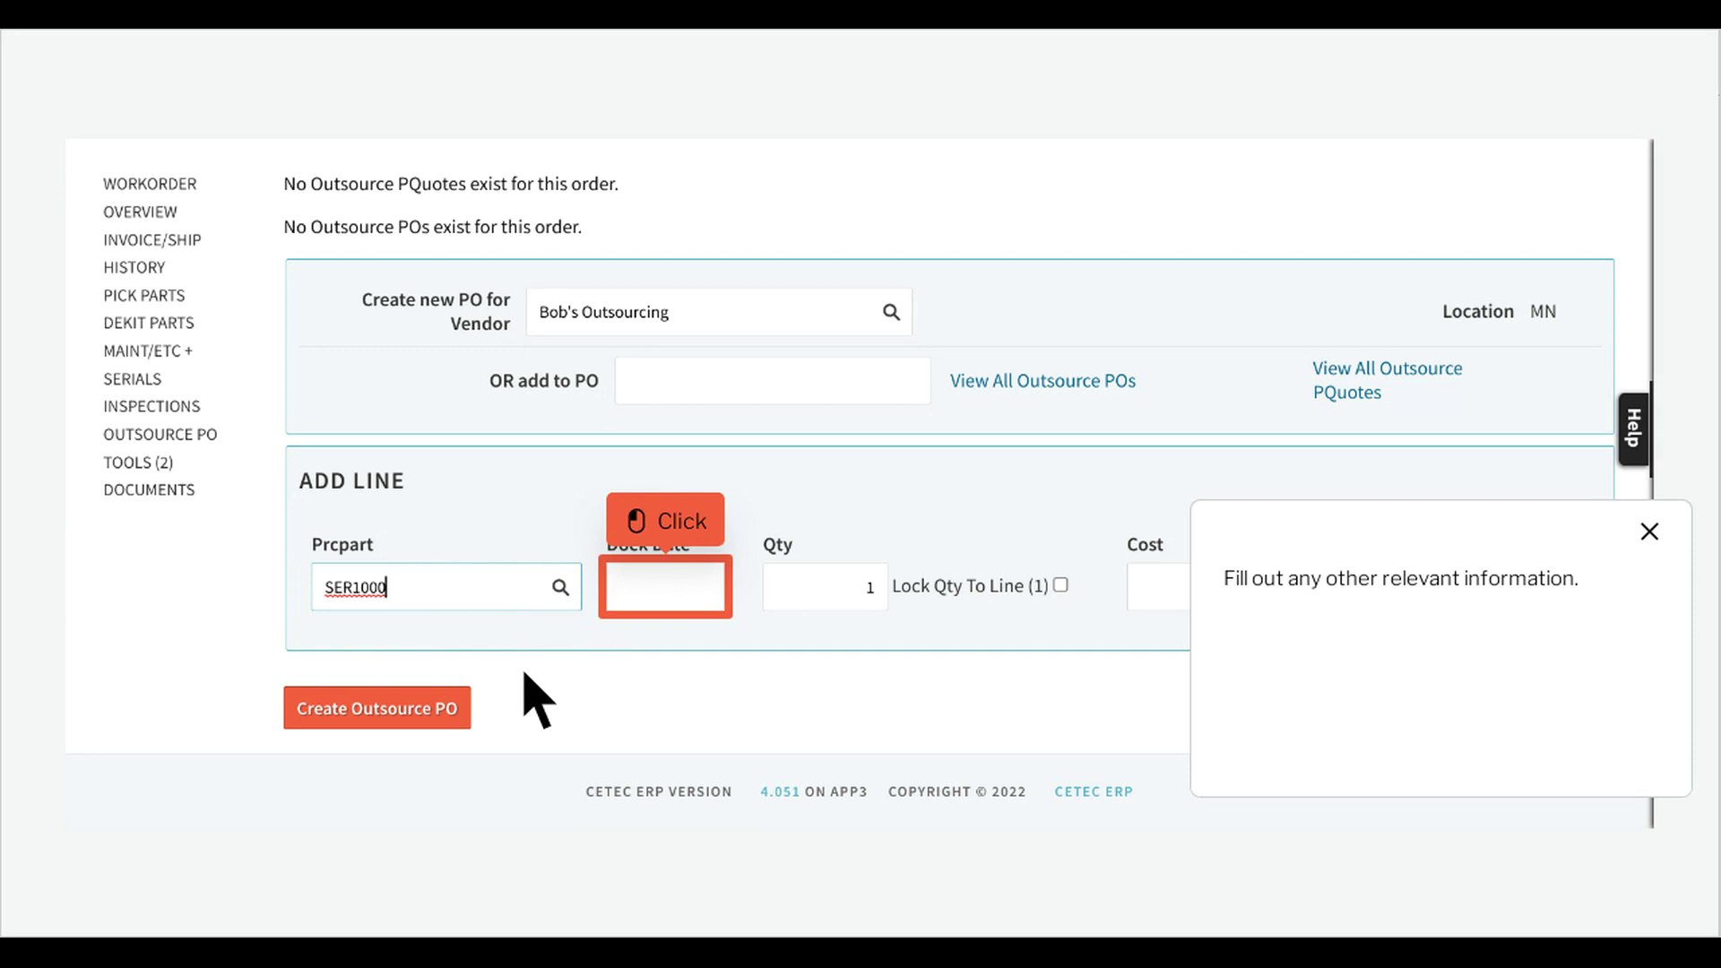
pyautogui.click(699, 605)
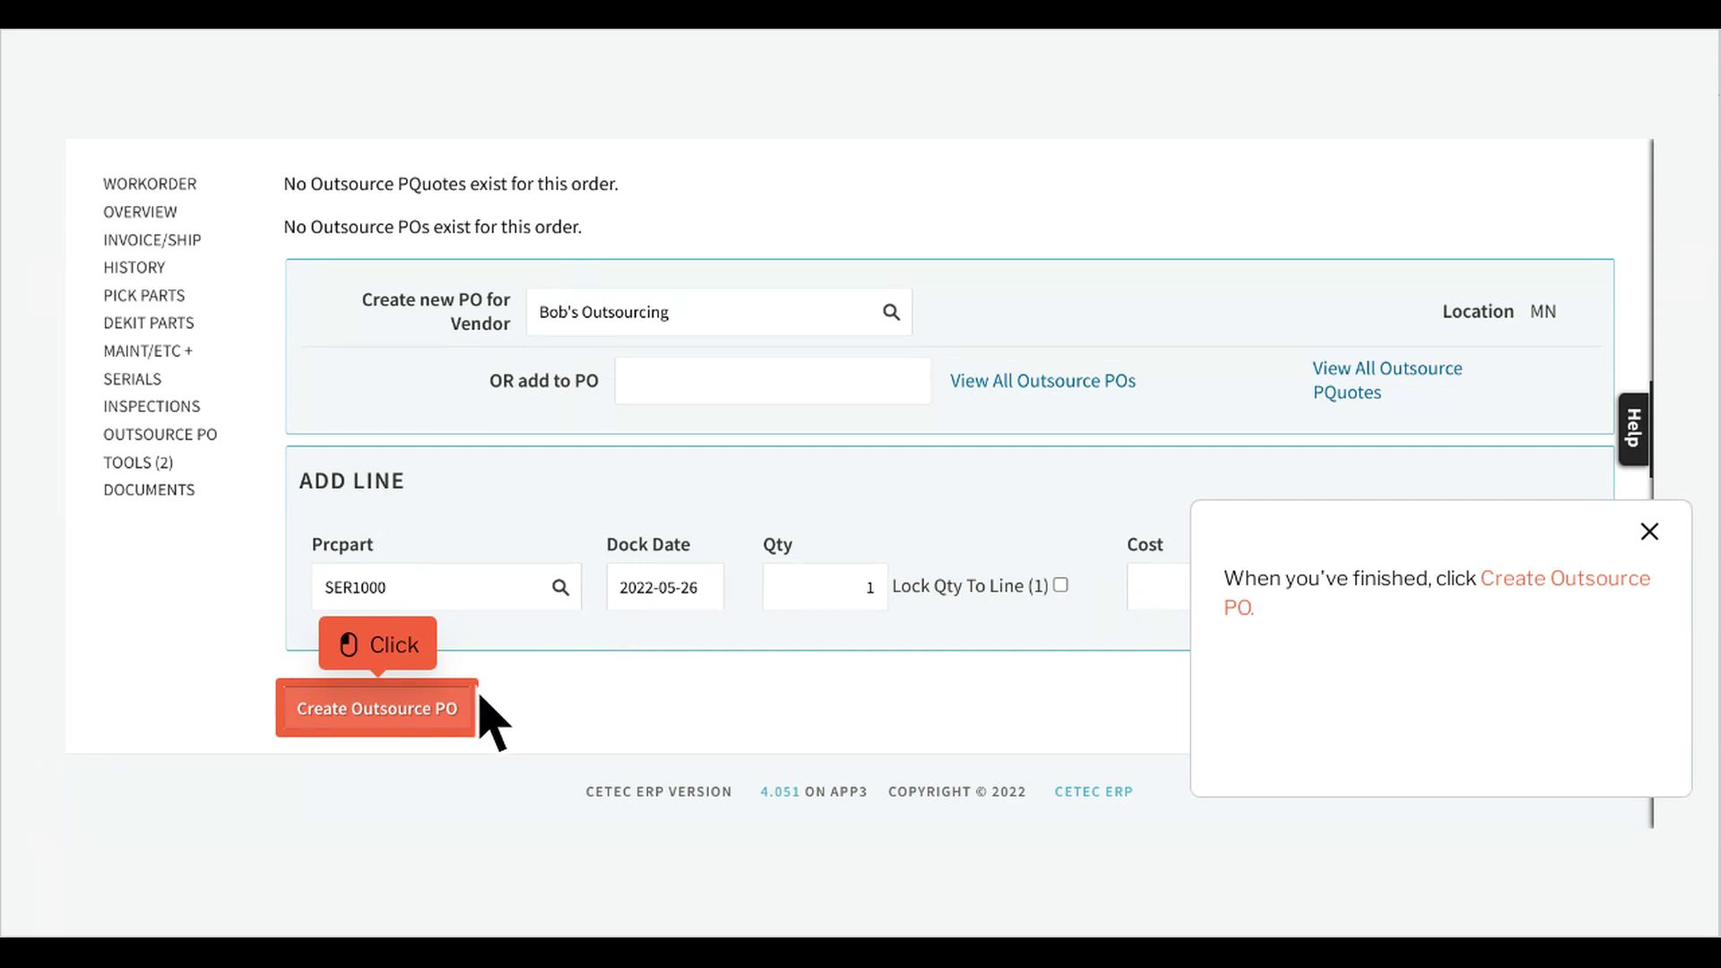
pyautogui.click(411, 726)
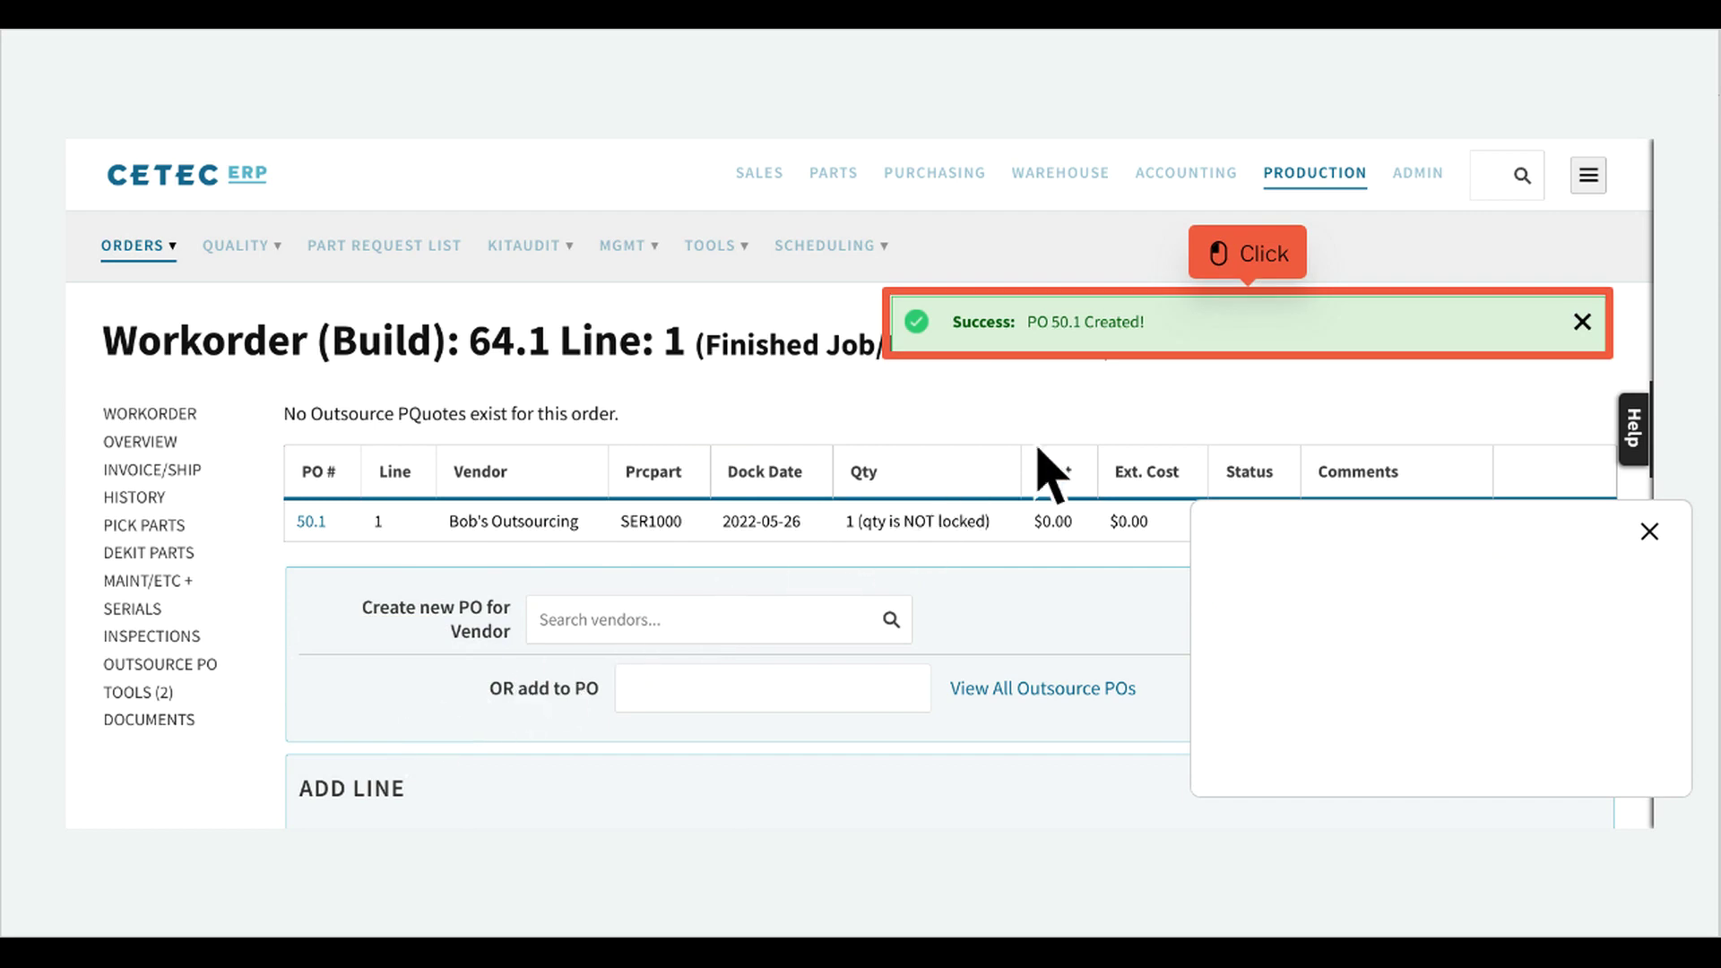
pyautogui.click(1282, 339)
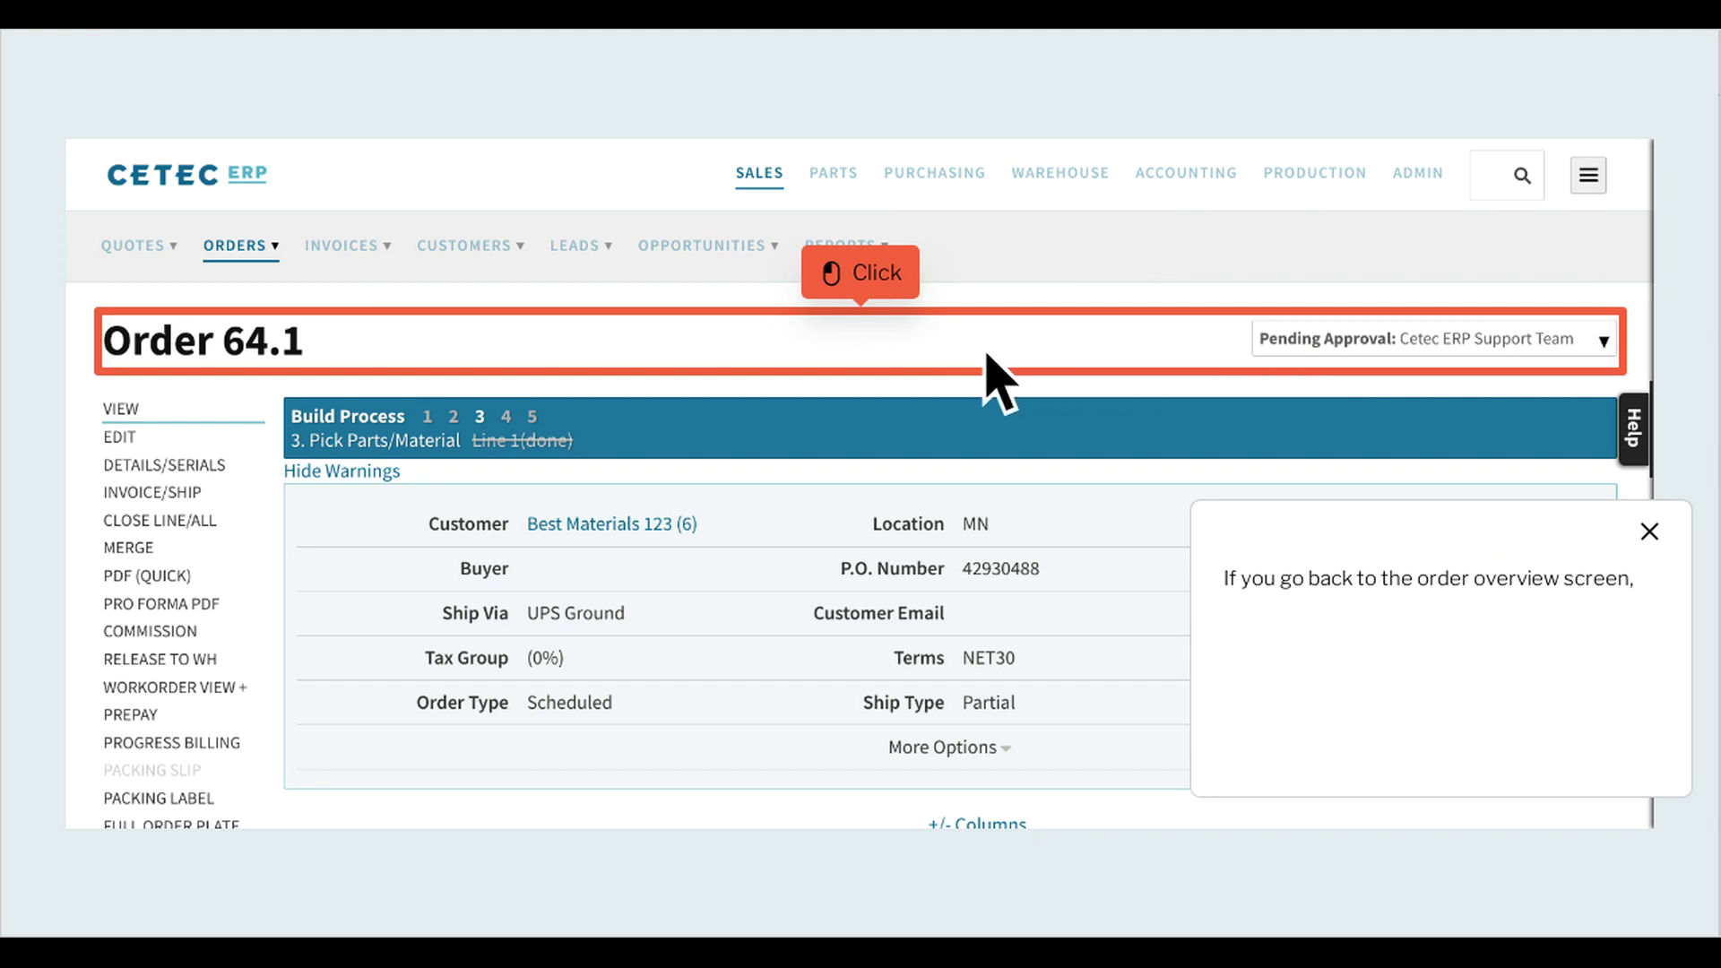
# - Open outsource Purchase Order 50.1 from the order's Outsource POs list
pyautogui.scroll(-4, 899, 377)
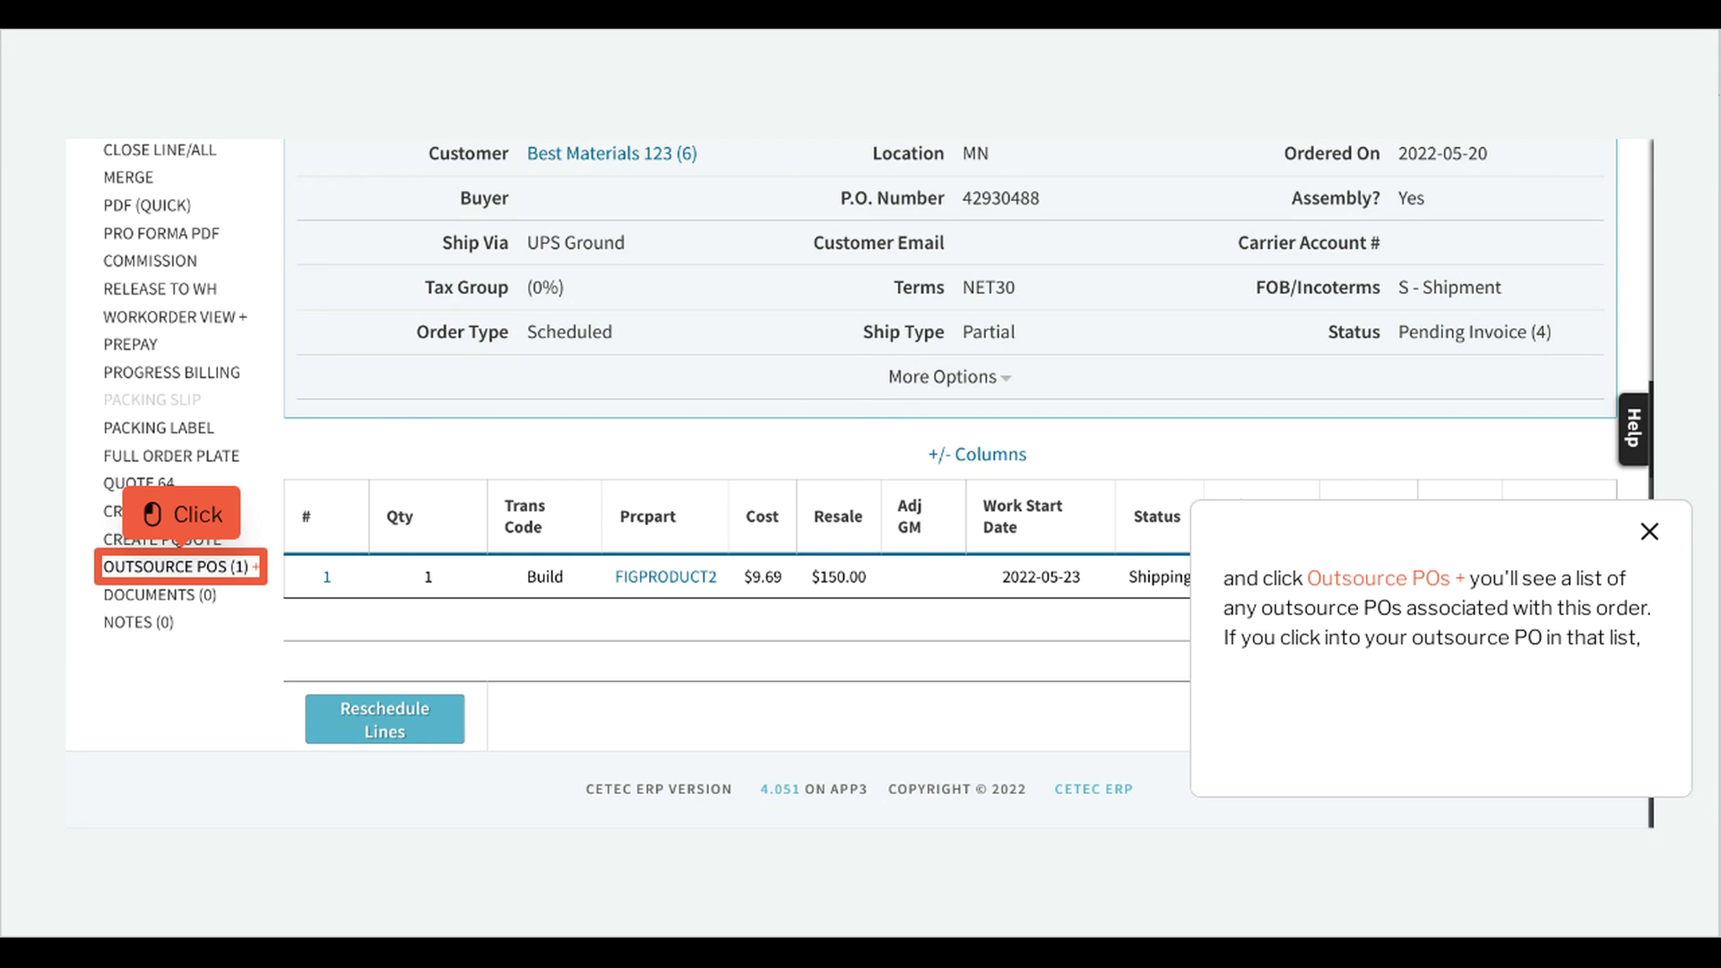
pyautogui.click(215, 578)
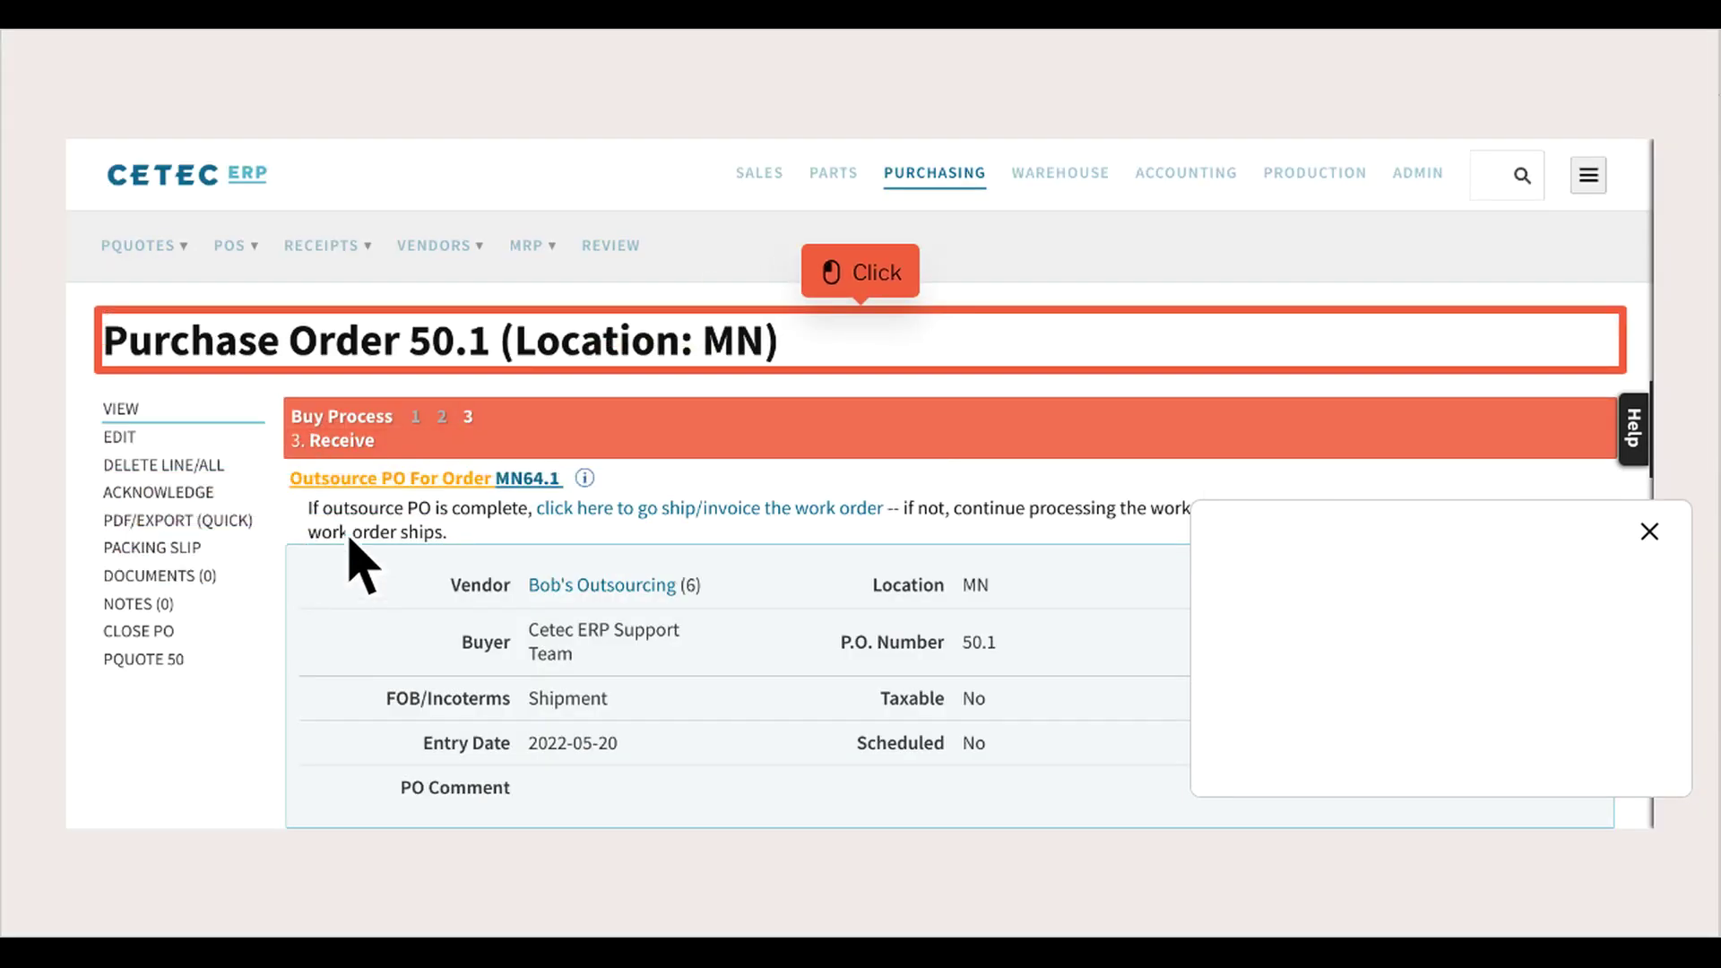
pyautogui.click(895, 358)
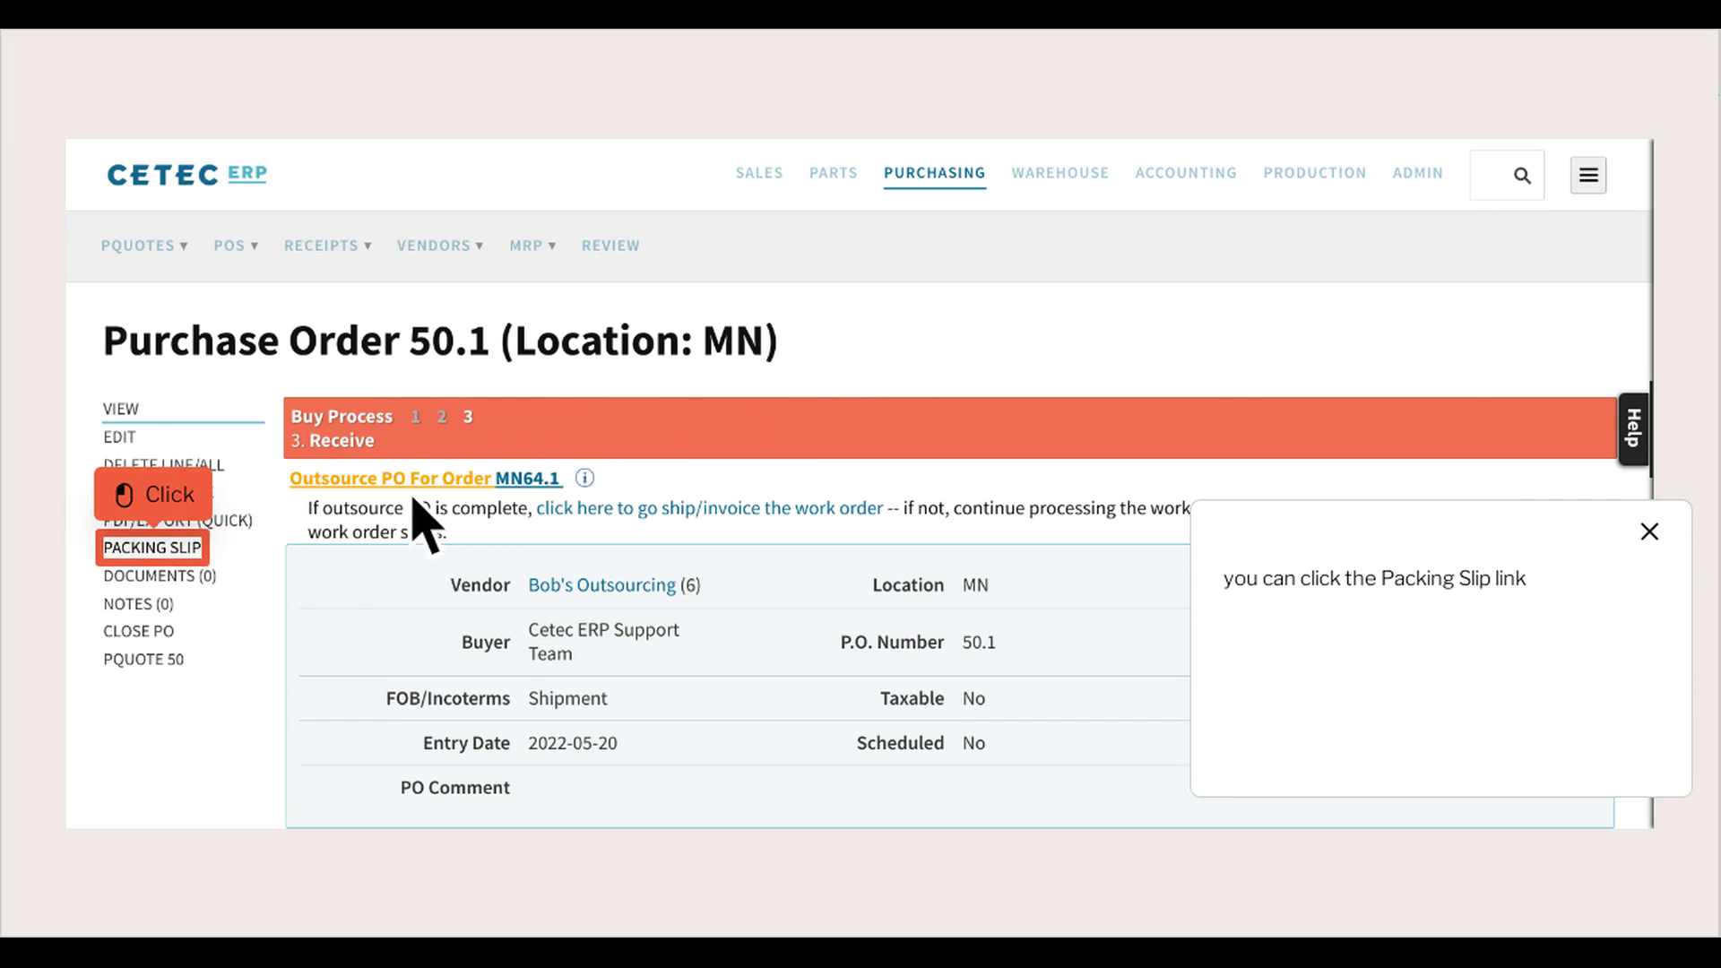
# - Add the Prcpart column to the PO 50.1 packing slip
pyautogui.click(187, 563)
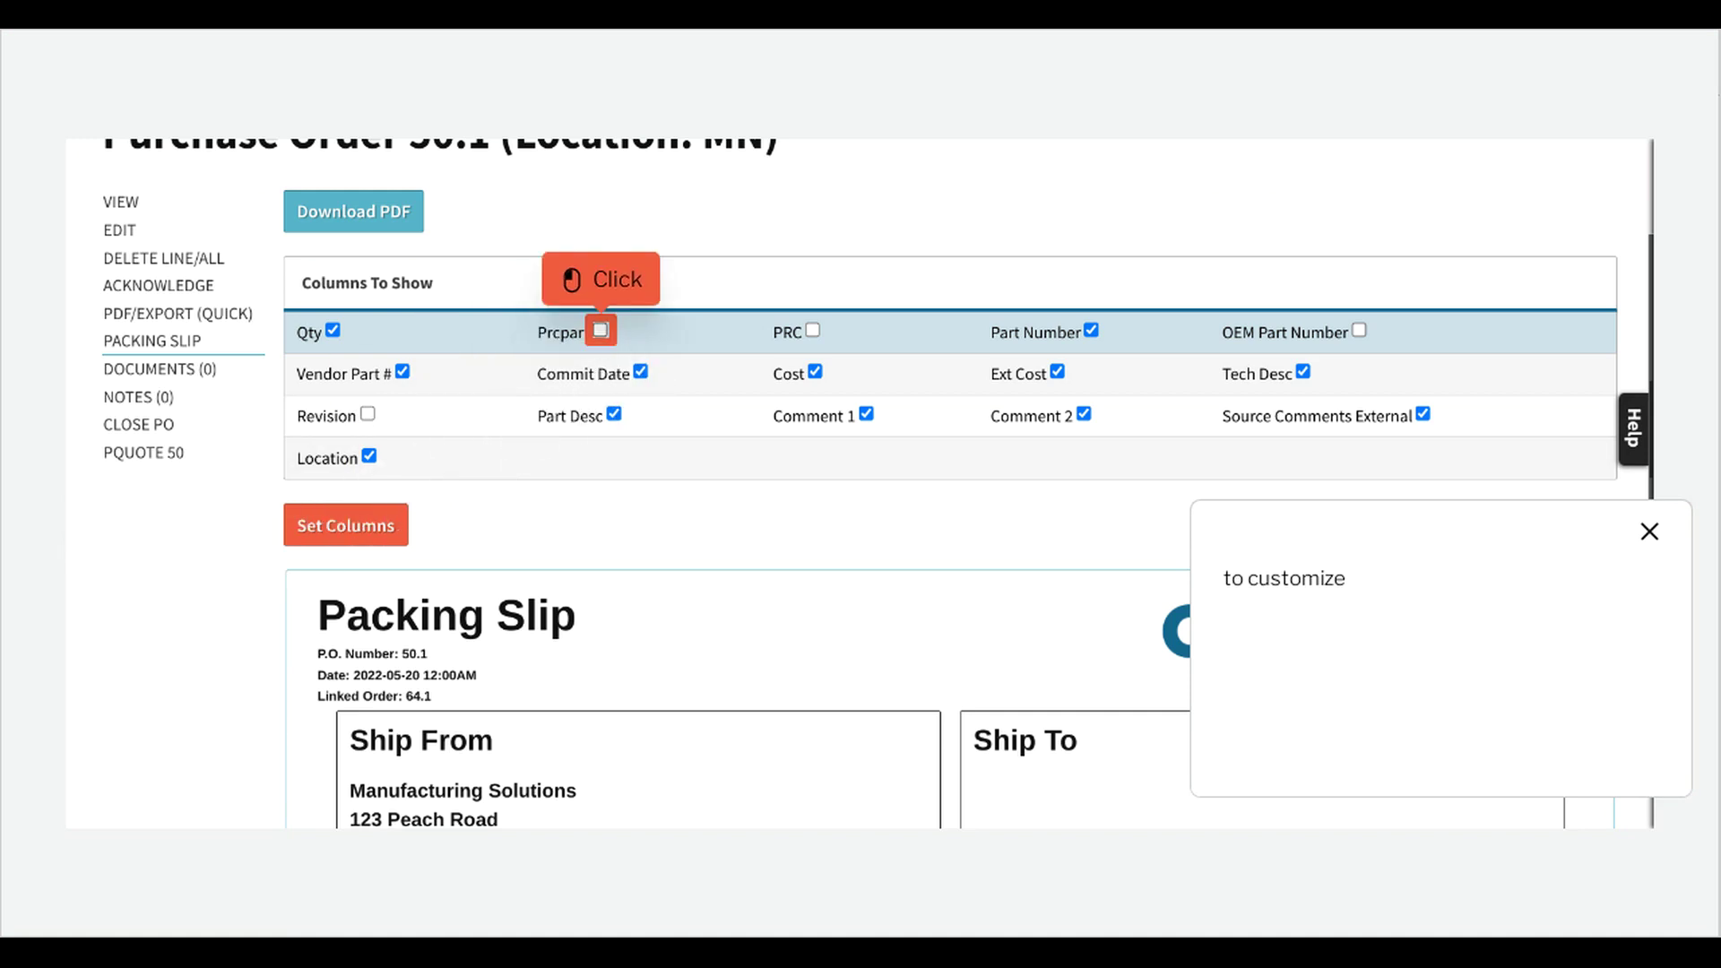
pyautogui.click(600, 330)
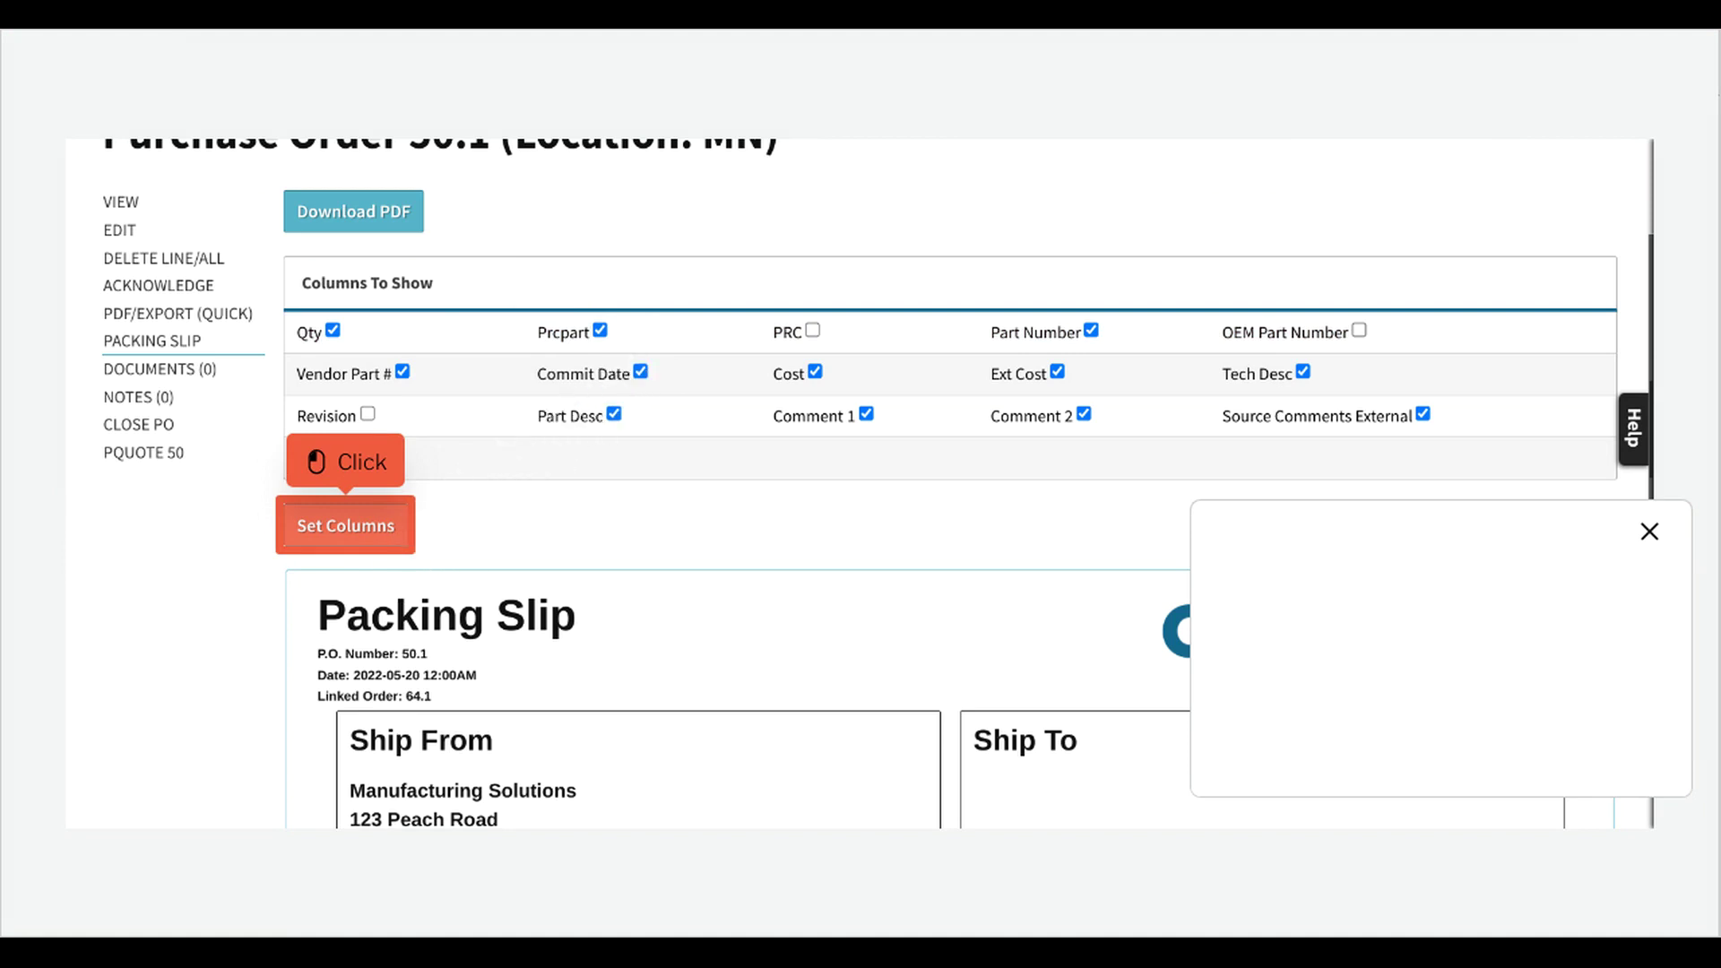
pyautogui.click(381, 536)
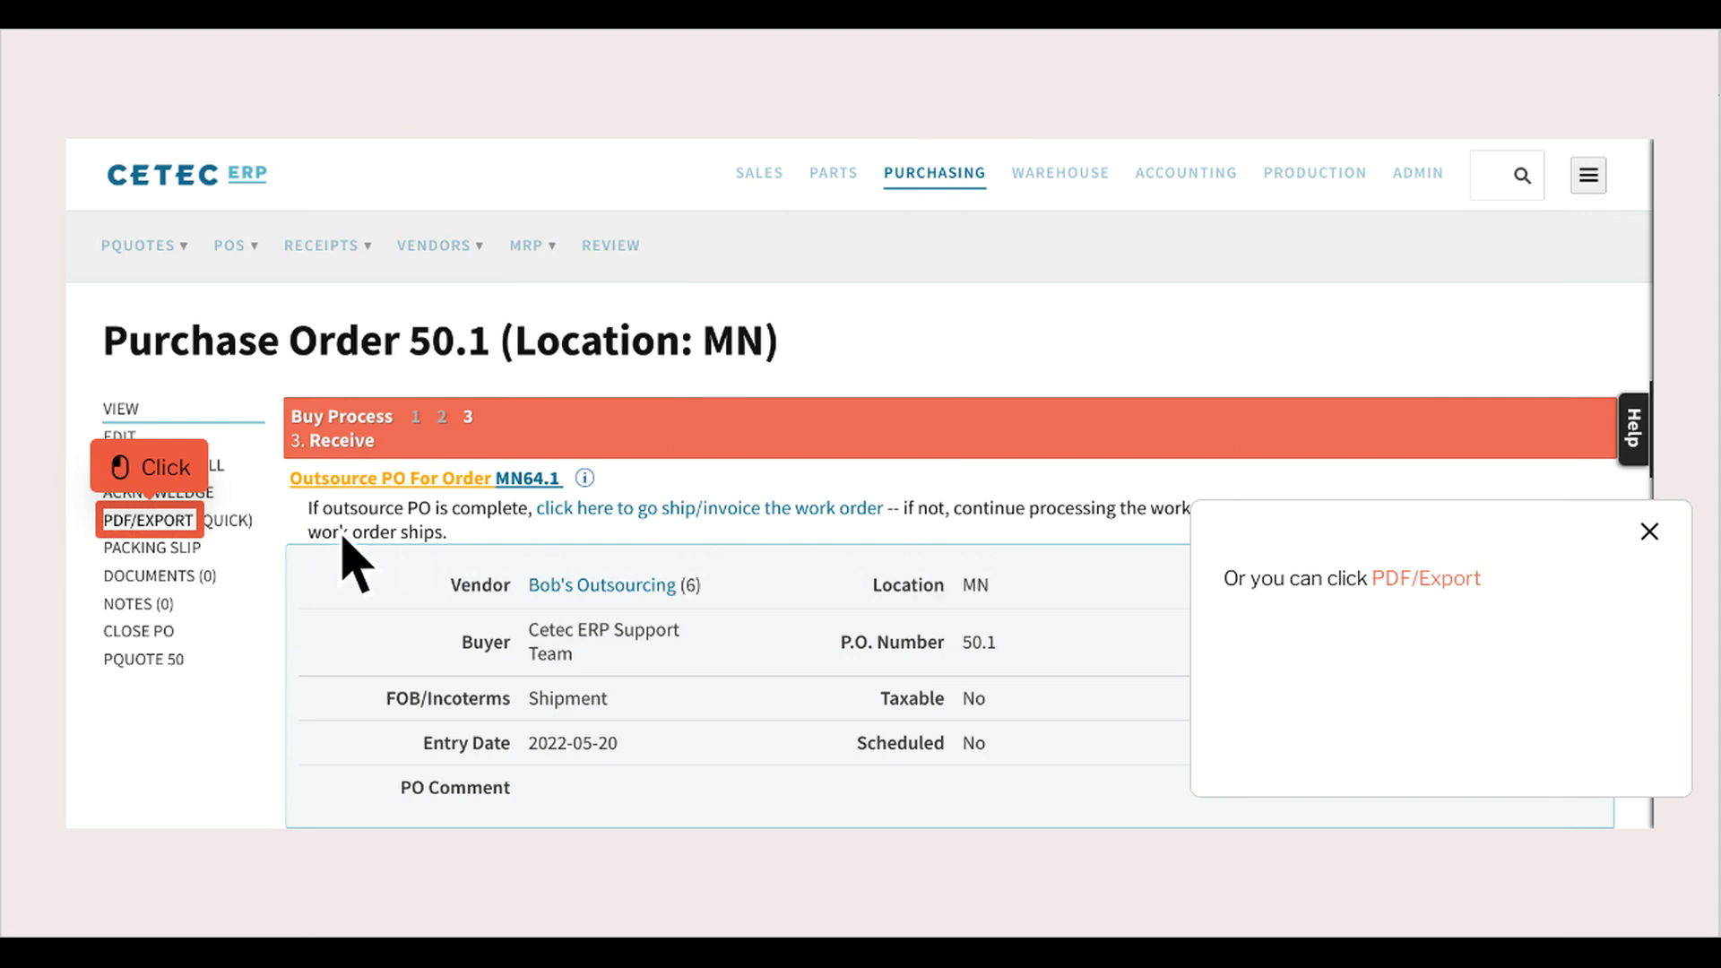
# - Preview the PO 50.1 PDF export listing SER1000, without the Tech Desc column
pyautogui.click(148, 521)
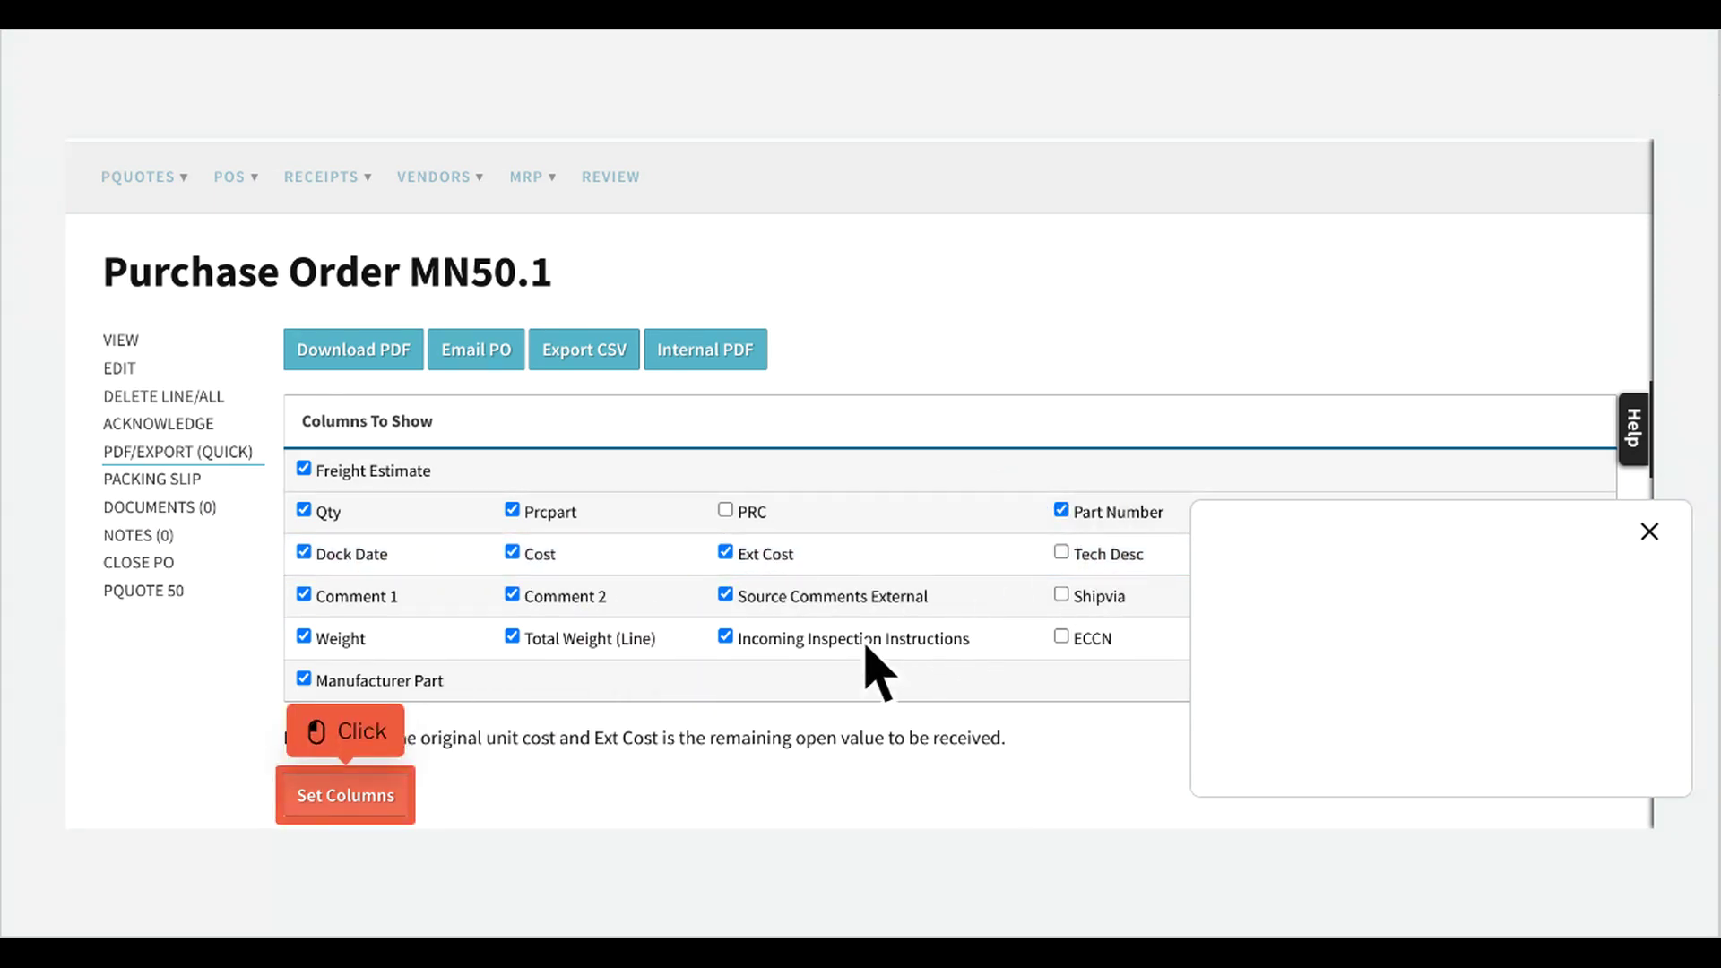
pyautogui.click(380, 811)
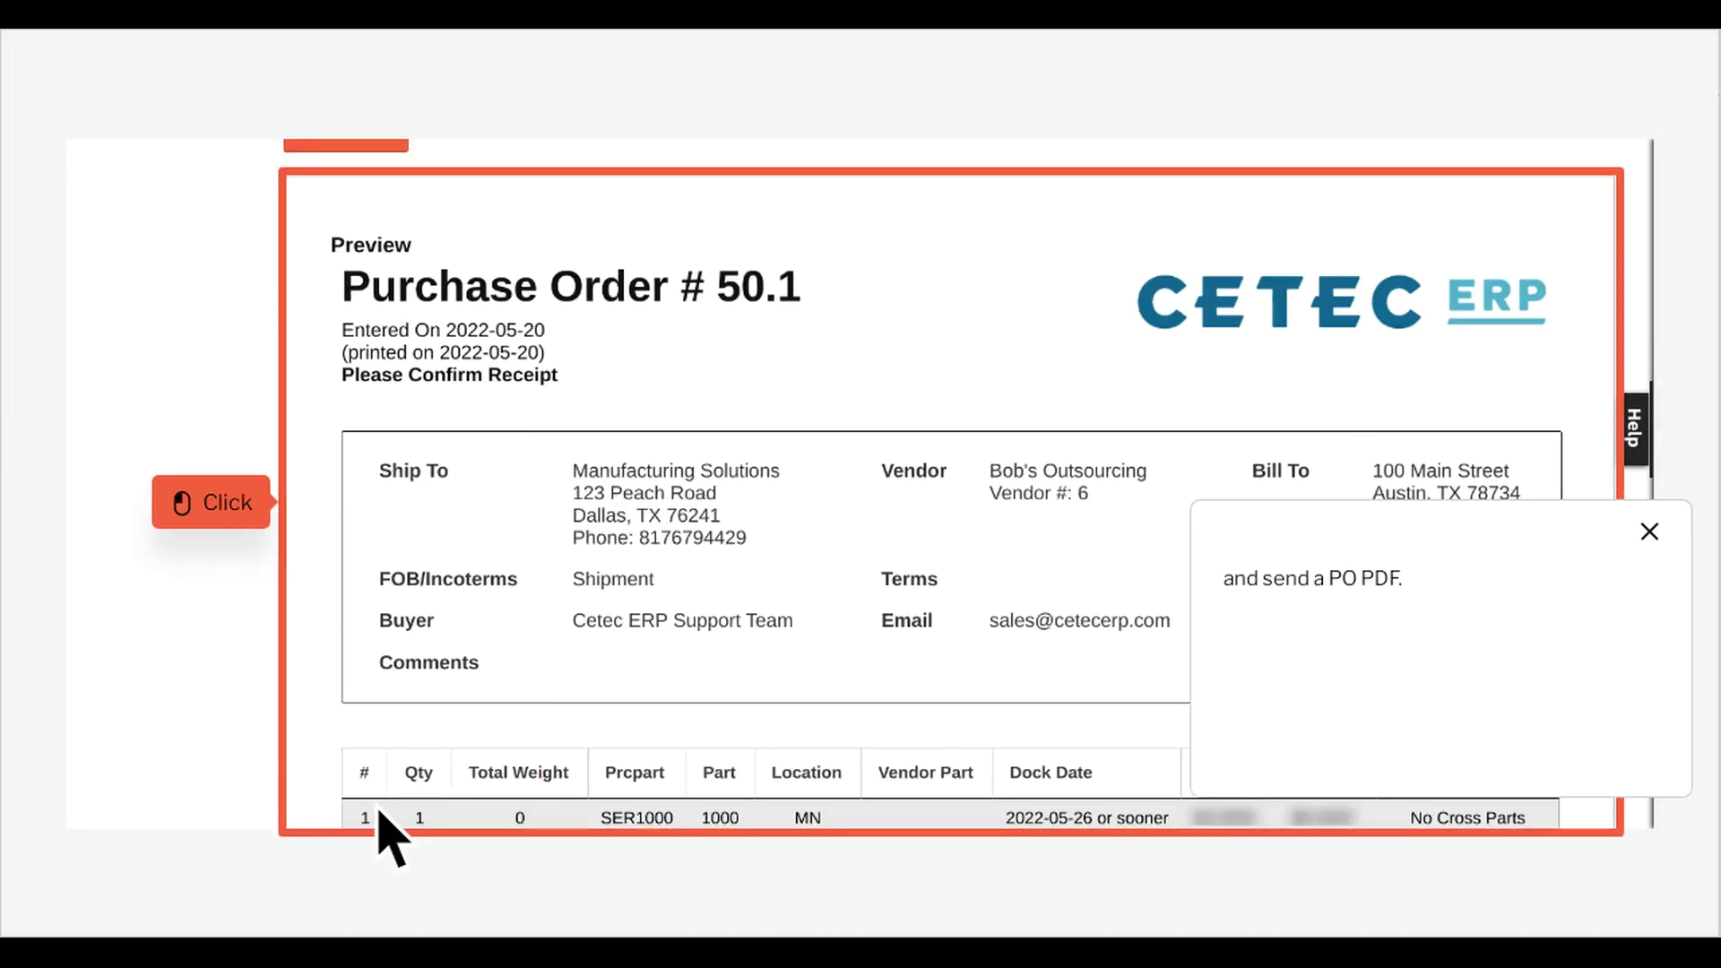